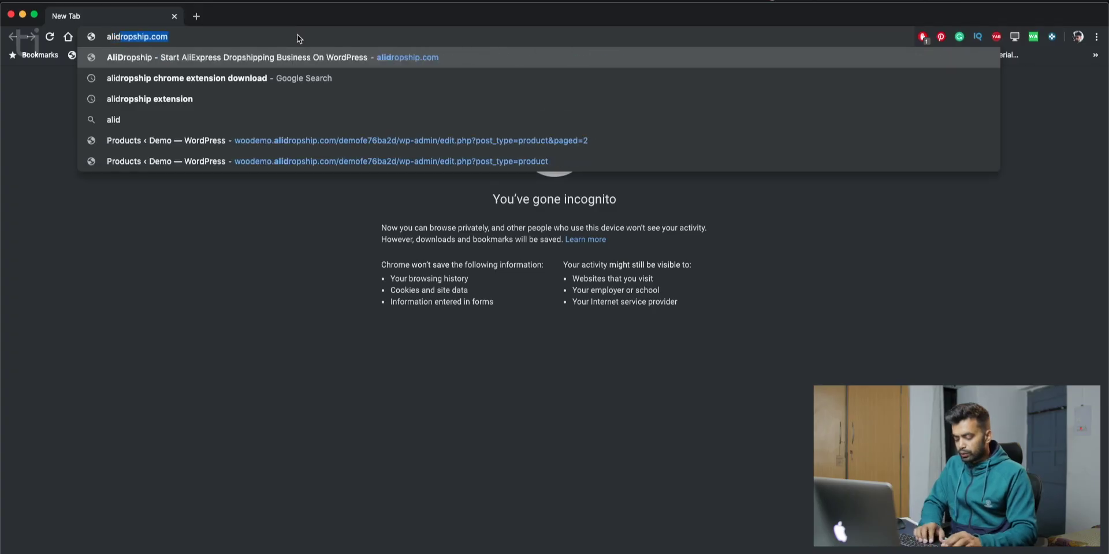
Step: Go to alidropship.com and open the Try Demo page from its resources
key("Return")
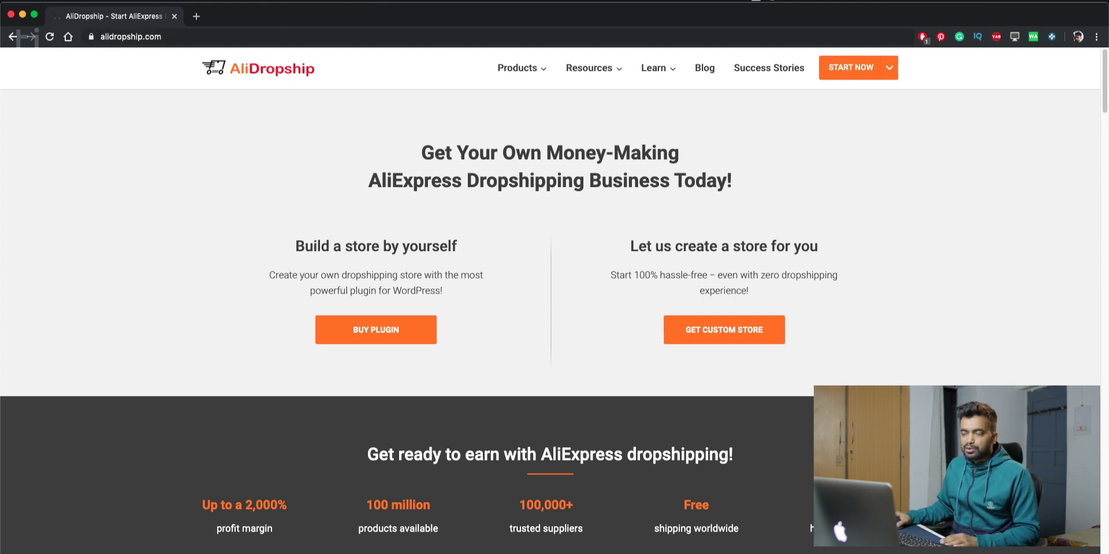
mouse_move(589, 67)
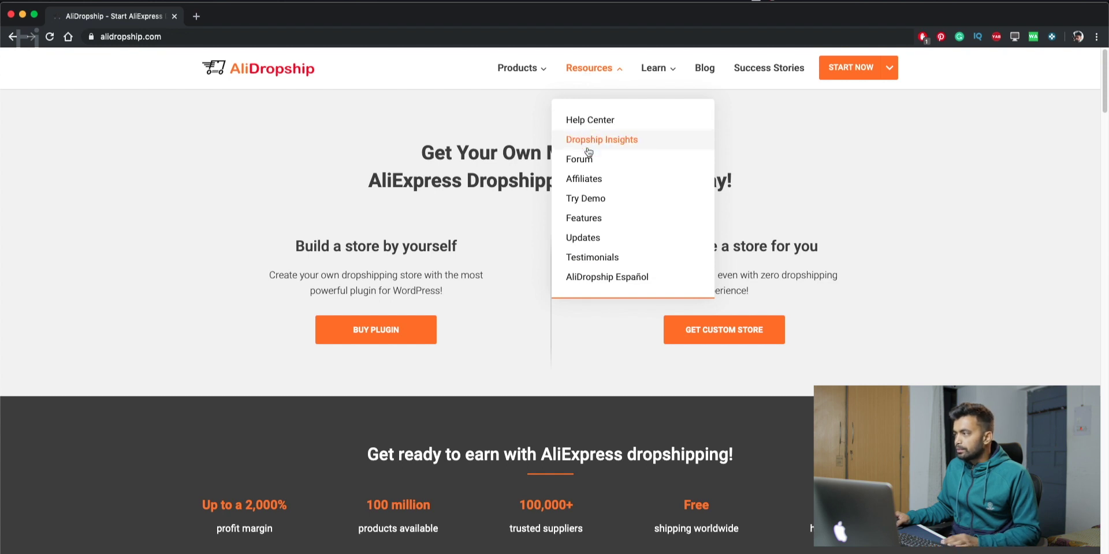
left_click(585, 200)
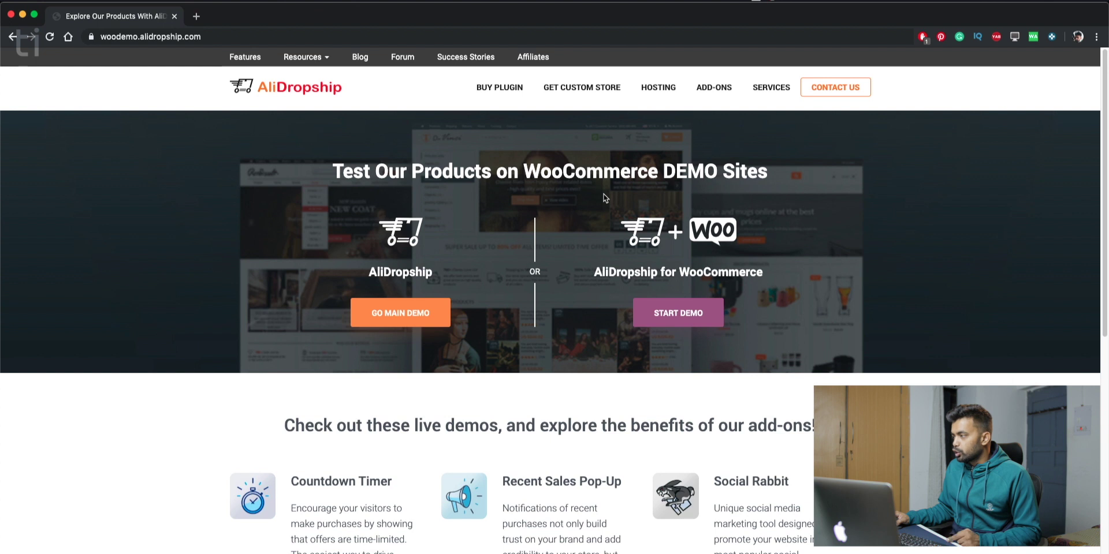
Step: Create an AliDropship for WooCommerce demo site, answering the math question with 56
scroll(257, 306, "down", 4)
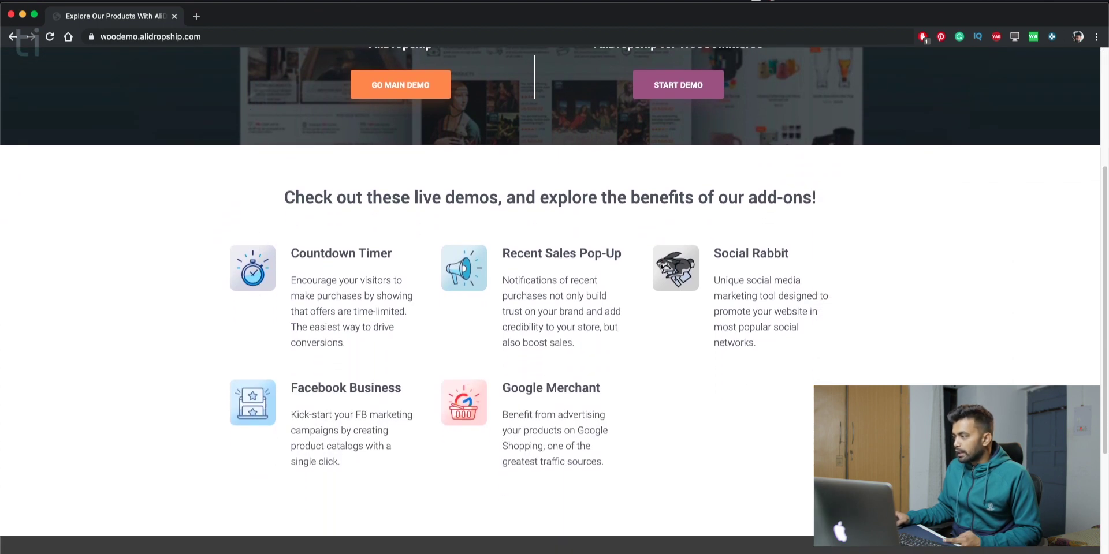
scroll(413, 431, "down", 2)
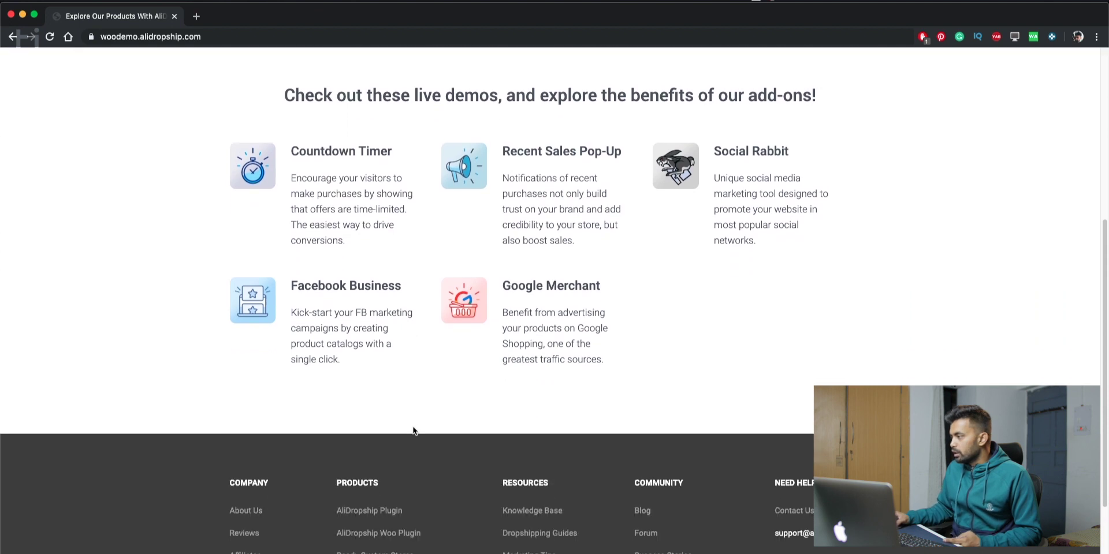
scroll(414, 431, "up", 1)
scroll(413, 431, "up", 3)
scroll(414, 431, "up", 3)
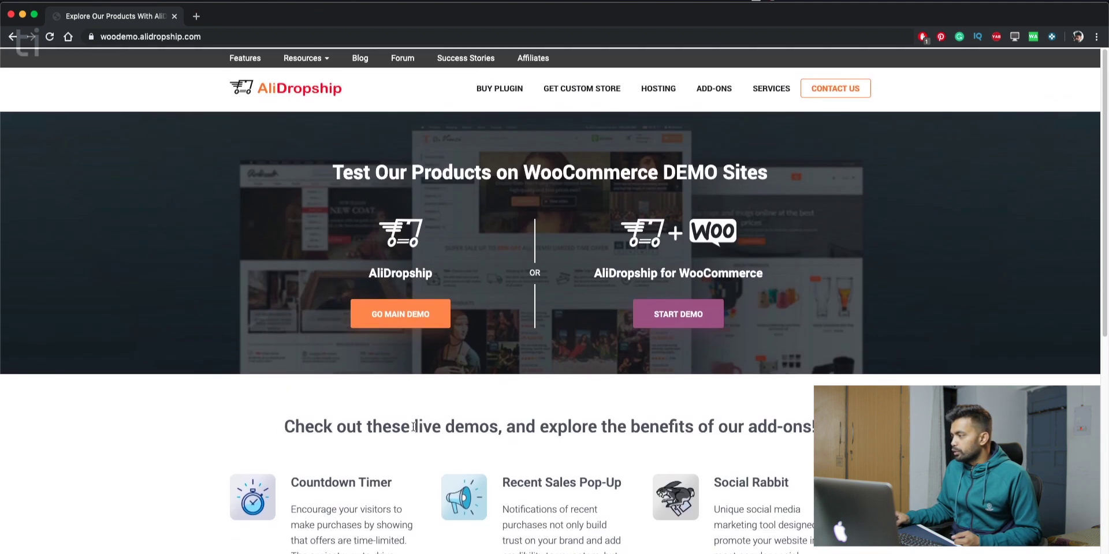
left_click(666, 322)
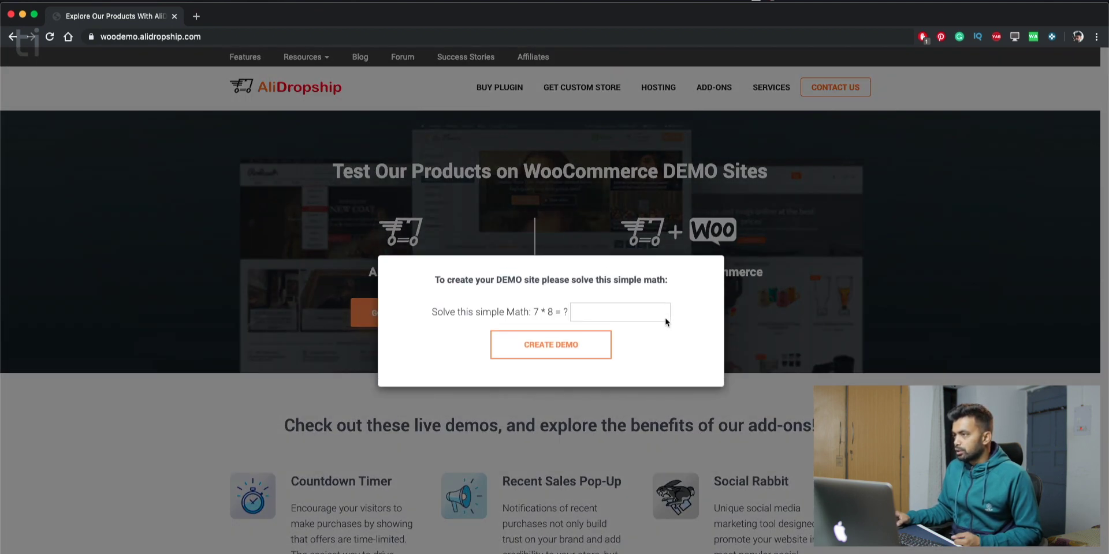
left_click(588, 315)
left_click(588, 314)
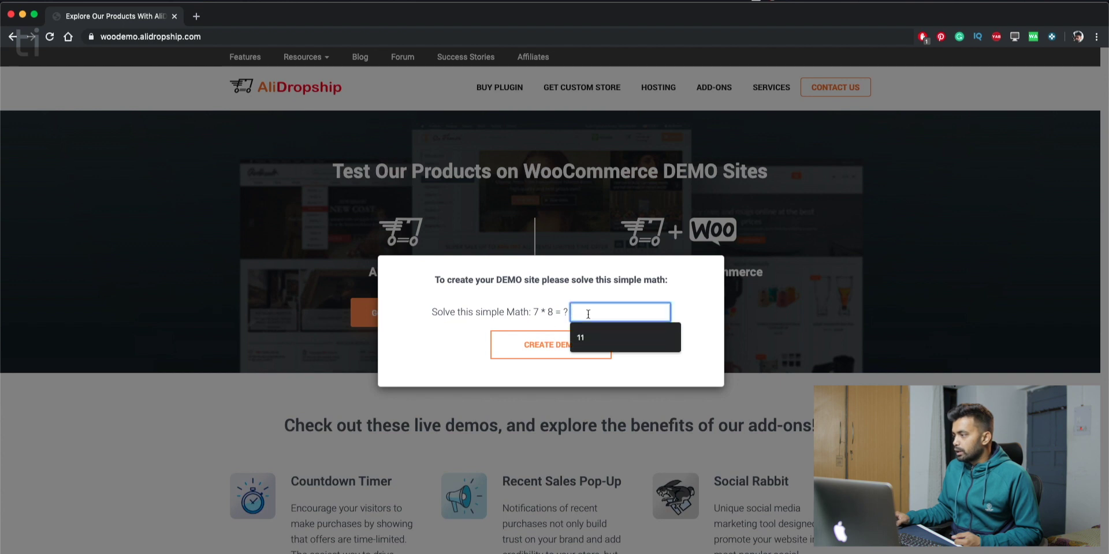
type("56")
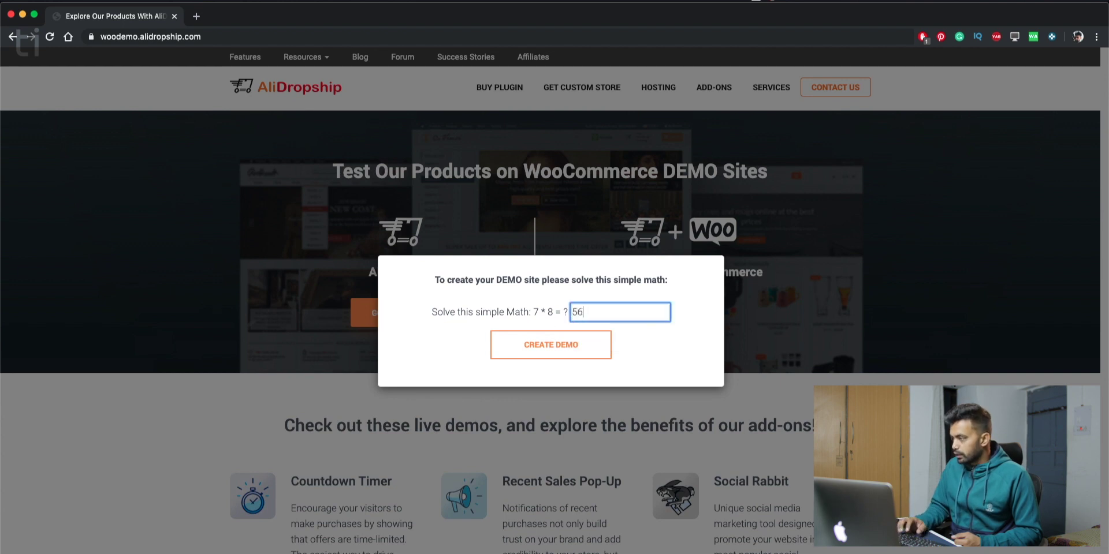
left_click(540, 348)
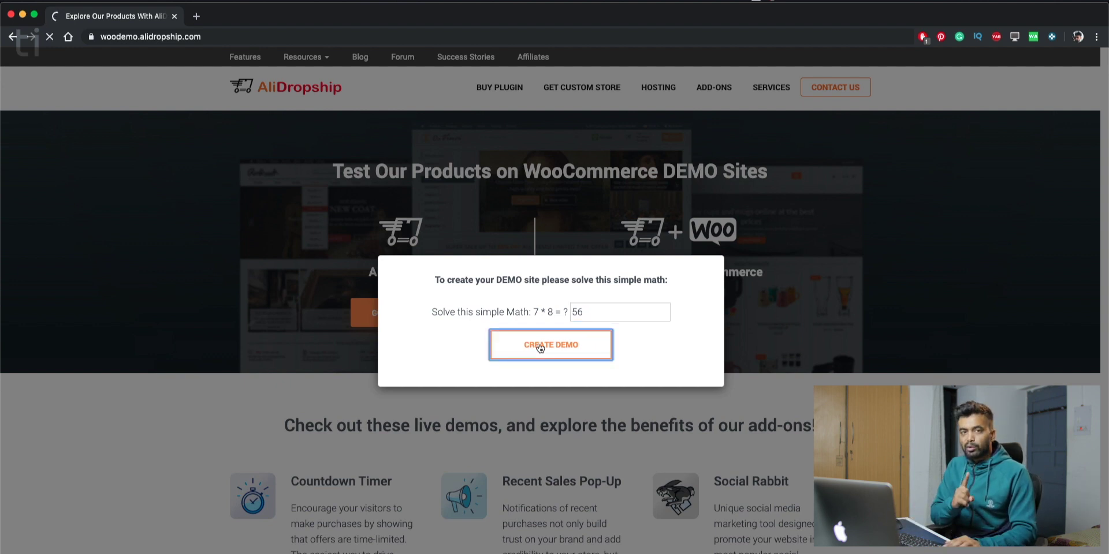
Step: Search Google for "alidropship chrome extension download" and open the AliDropship listing in the Chrome Web Store
type("alidrop")
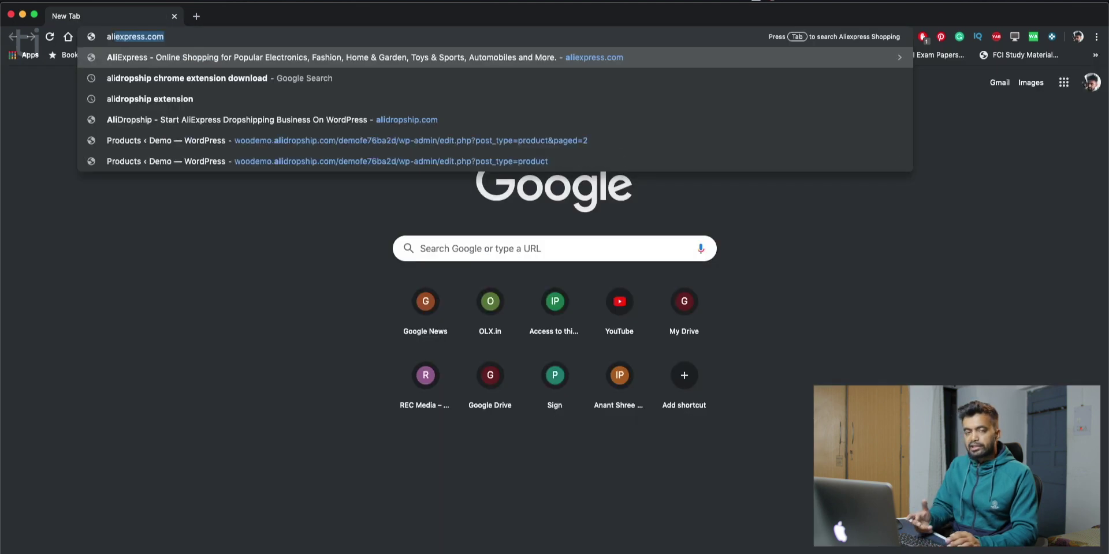
type("ship")
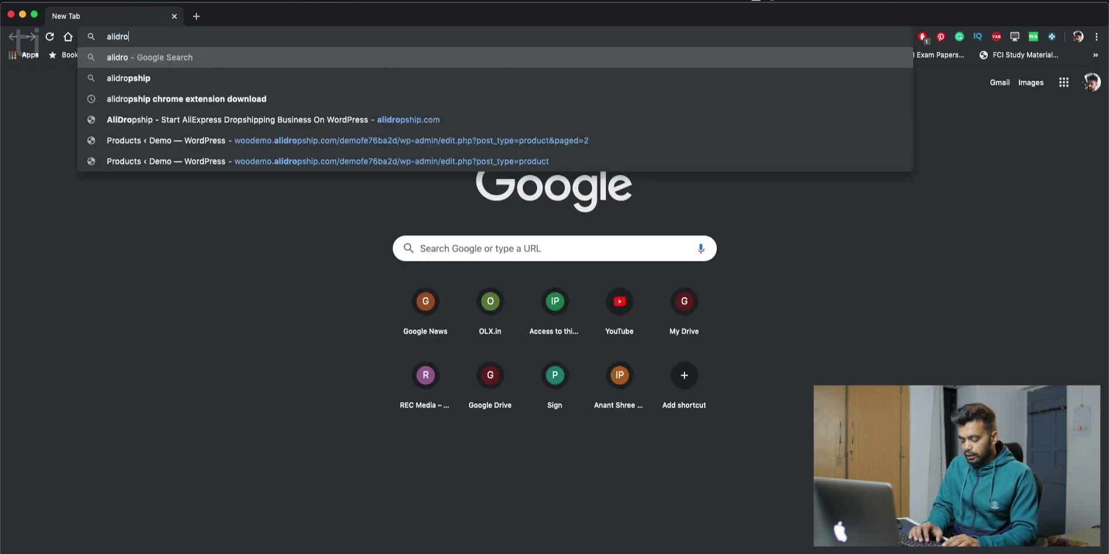
key("Down")
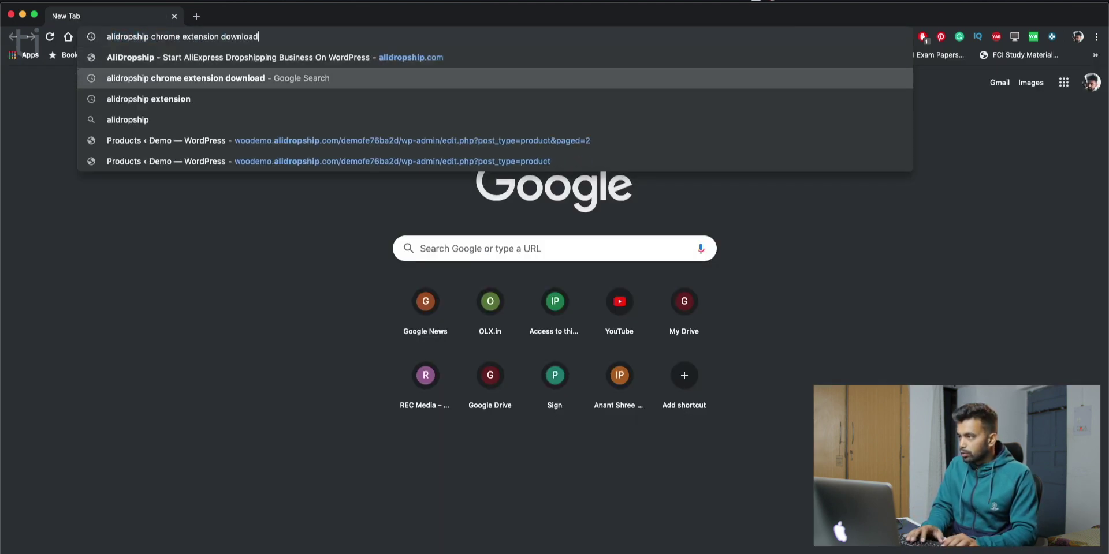
key("Return")
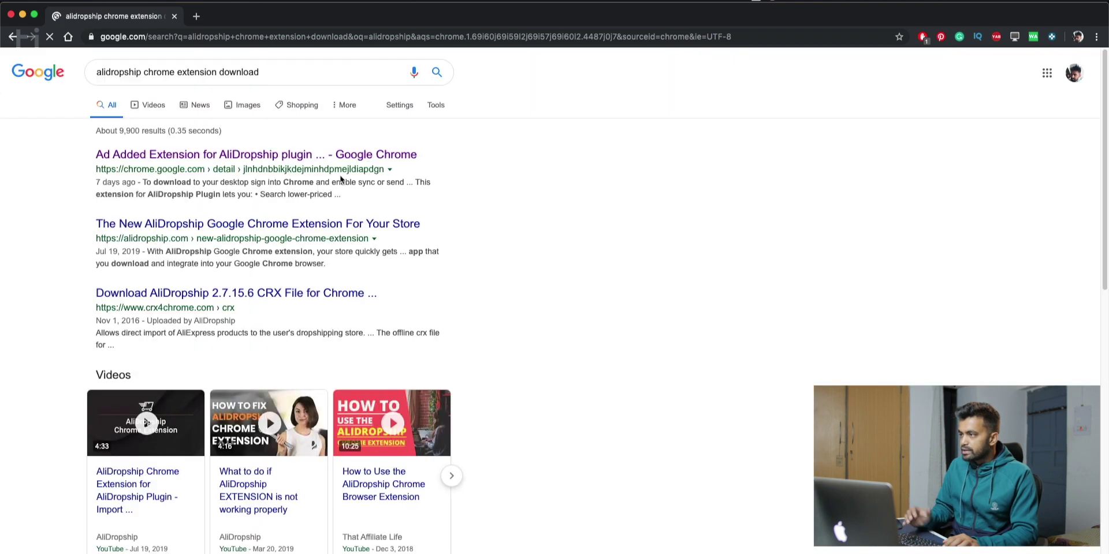
left_click(266, 156)
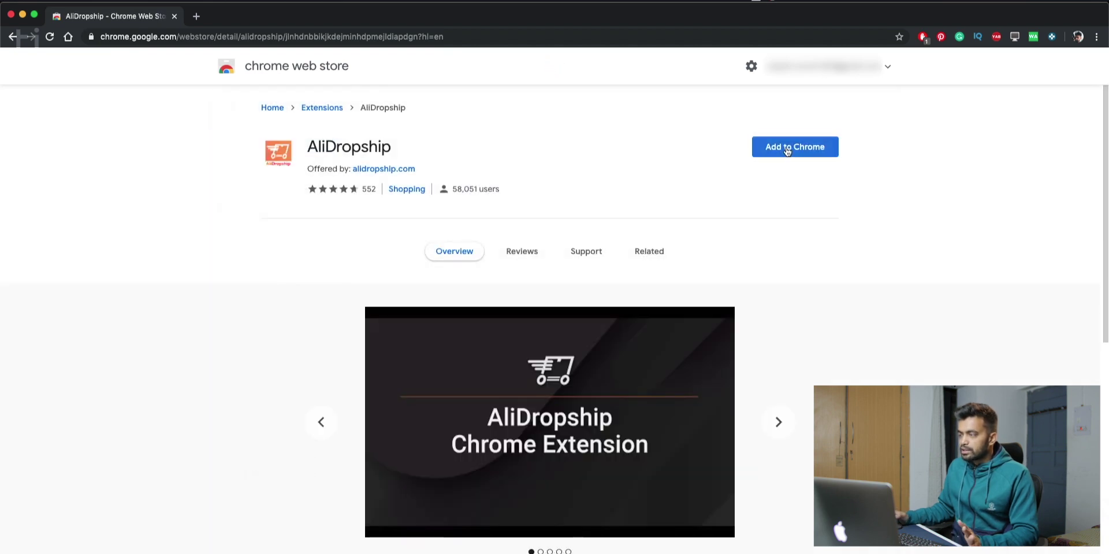
Step: Add the AliDropship extension to Chrome and close its web store page
left_click(786, 150)
left_click(662, 151)
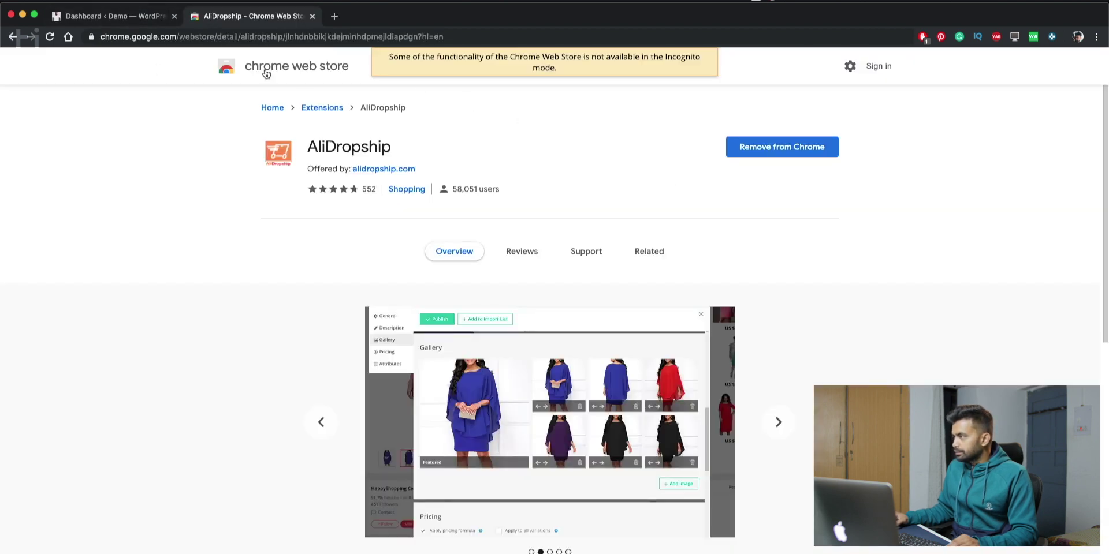
key("super+w")
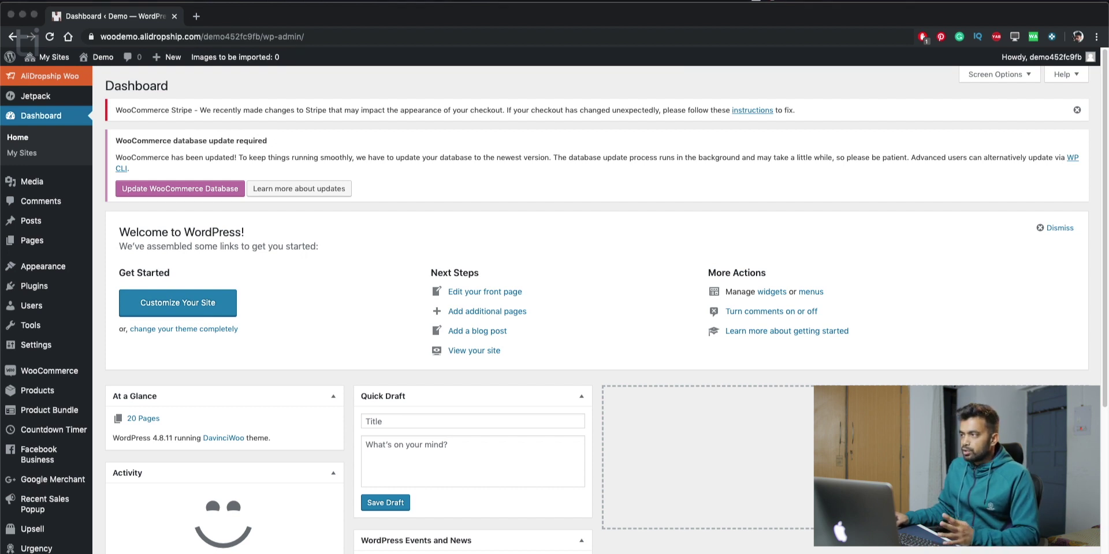
Step: Visit the demo store's front page, look through its banners and top selling products, and return to the WordPress dashboard
mouse_move(55, 57)
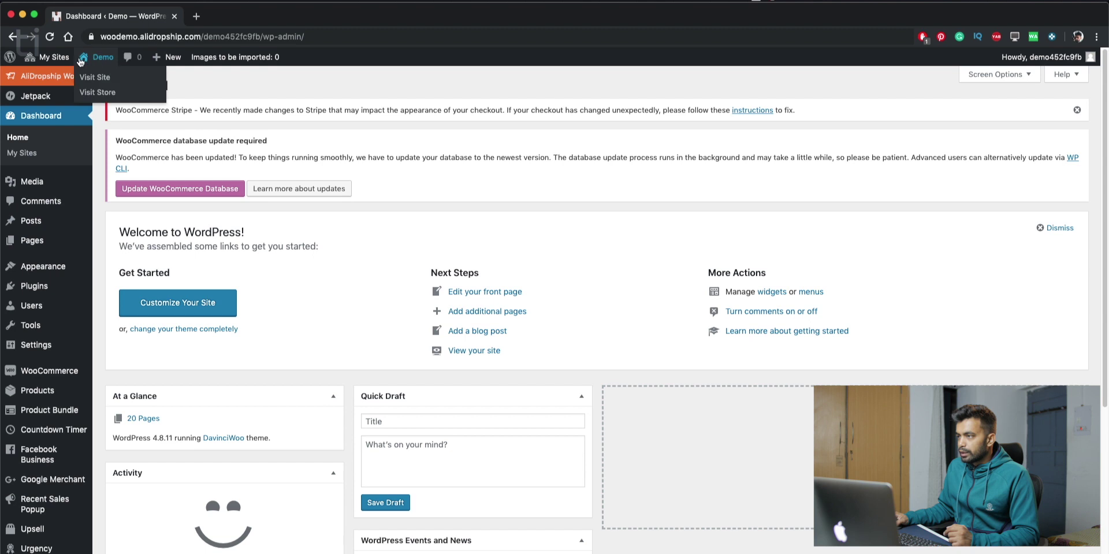
mouse_move(58, 80)
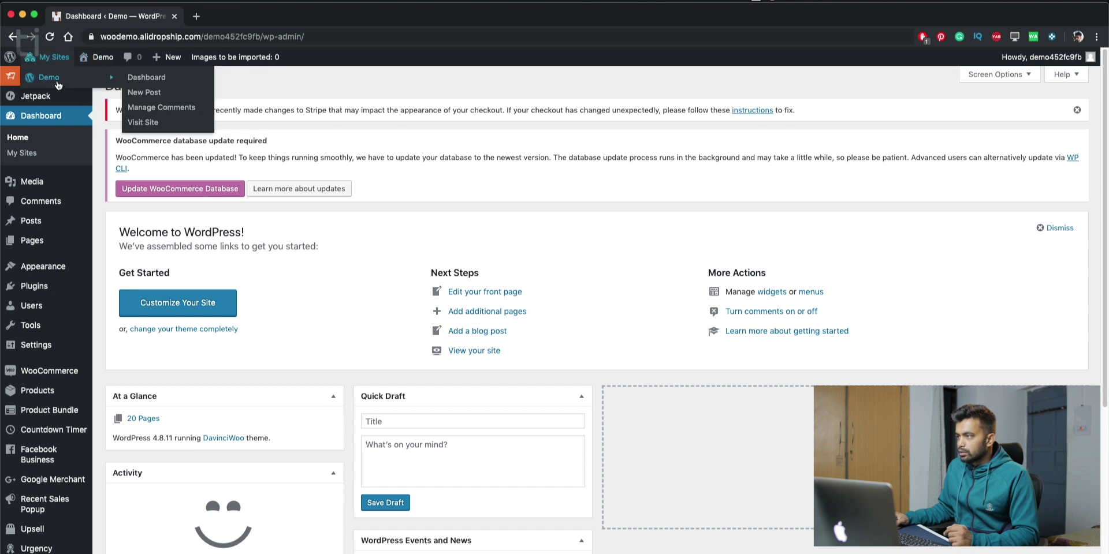
left_click(148, 122)
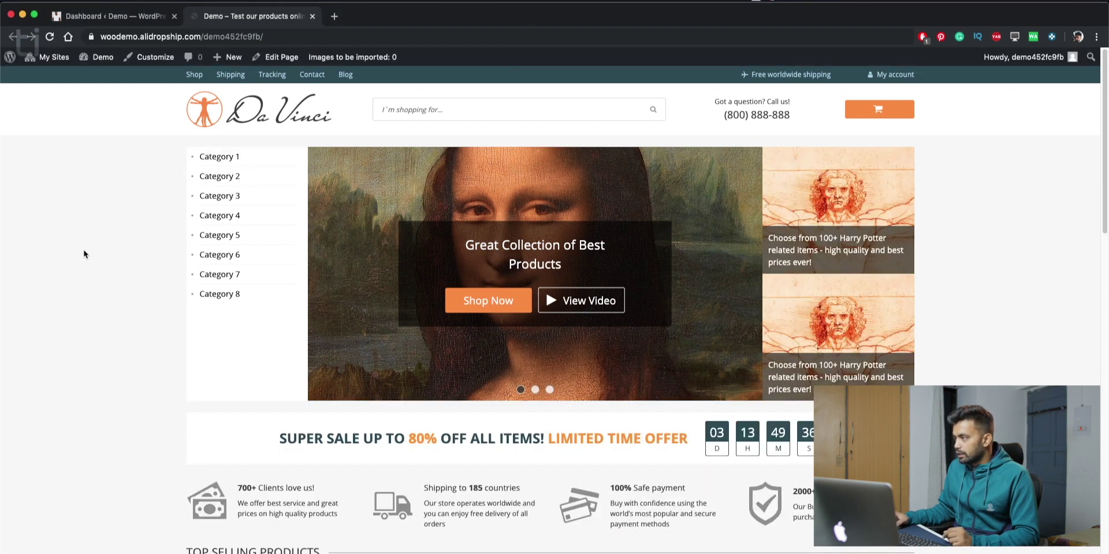
scroll(84, 254, "down", 4)
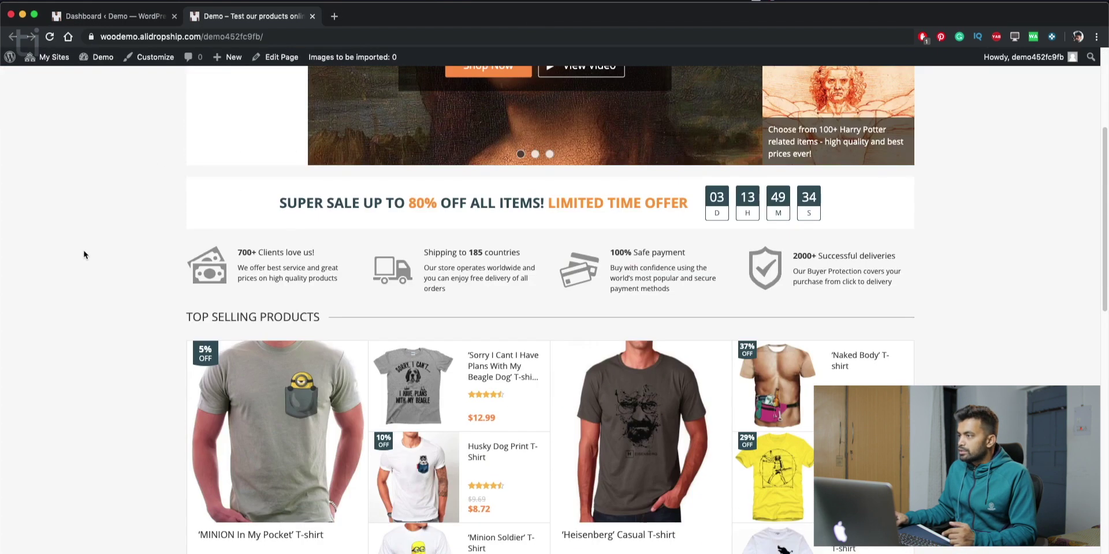
scroll(84, 255, "down", 13)
key("ctrl+shift+Tab")
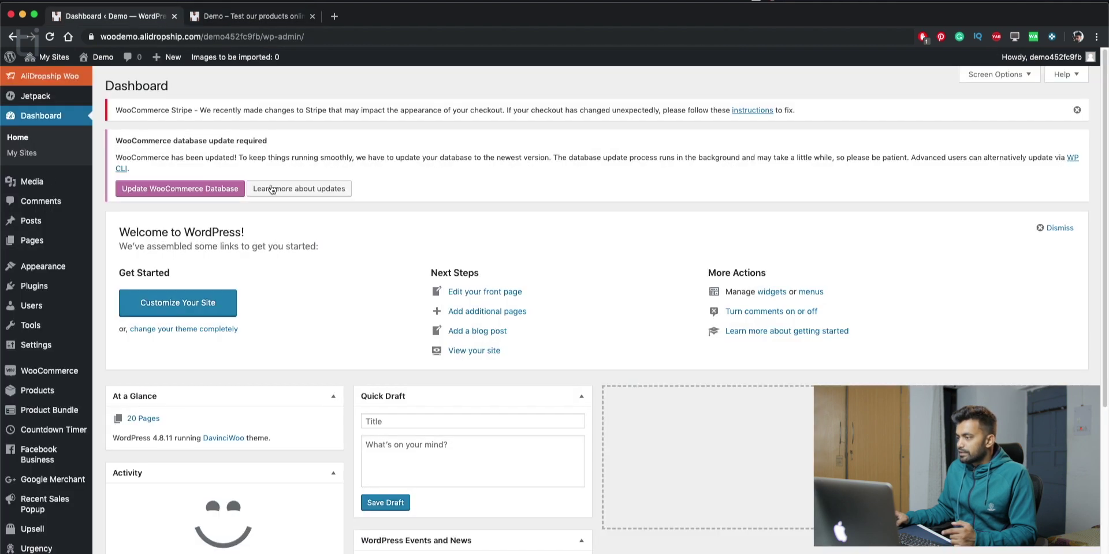
Step: Examine the admin sections in the WordPress dashboard, including WooCommerce, Products, Promo Banner, Social Rabbit and Davinci Woo
key("super+Tab")
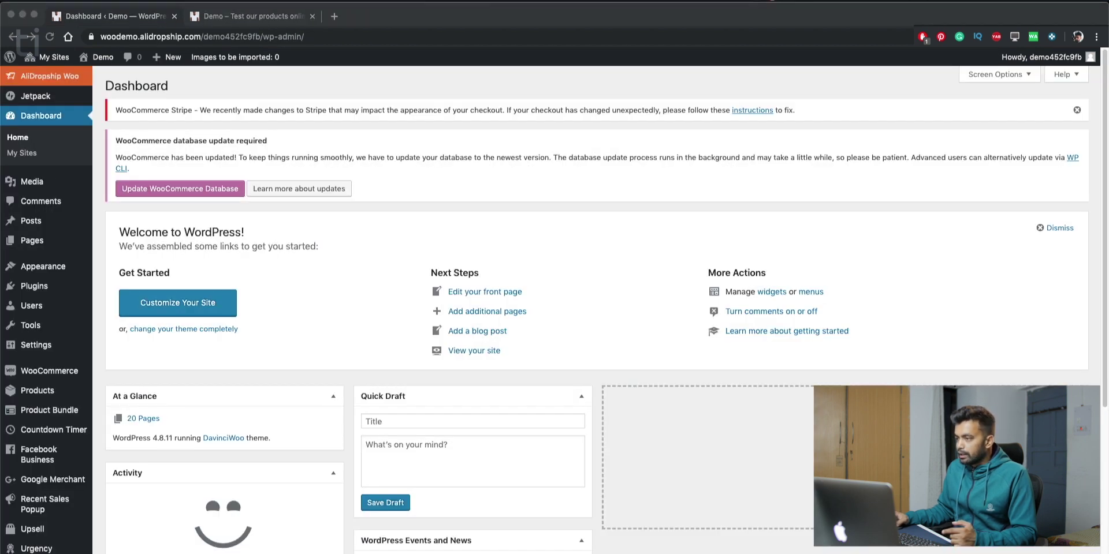
key("super+Tab")
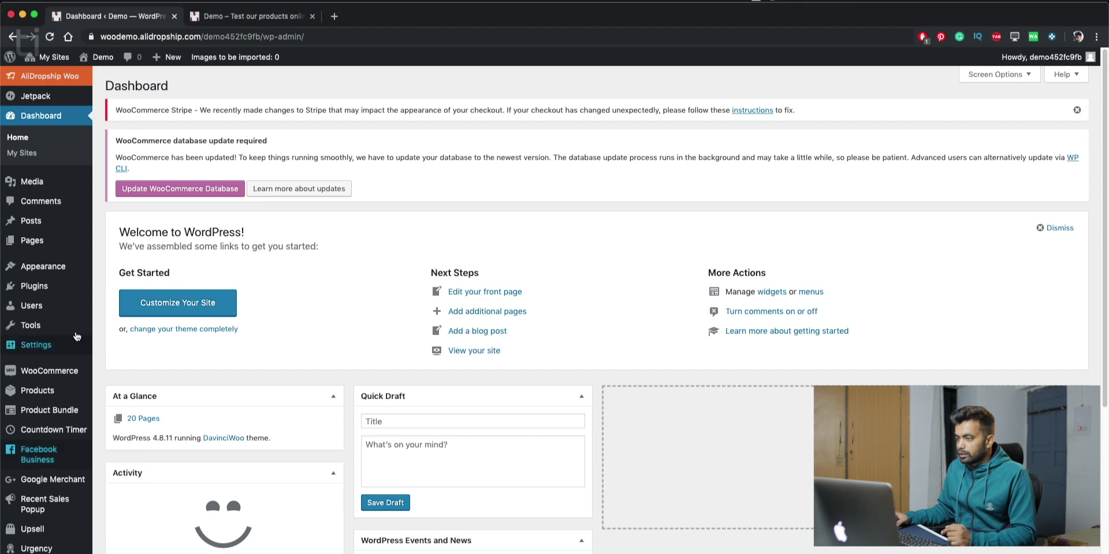
mouse_move(80, 303)
mouse_move(67, 349)
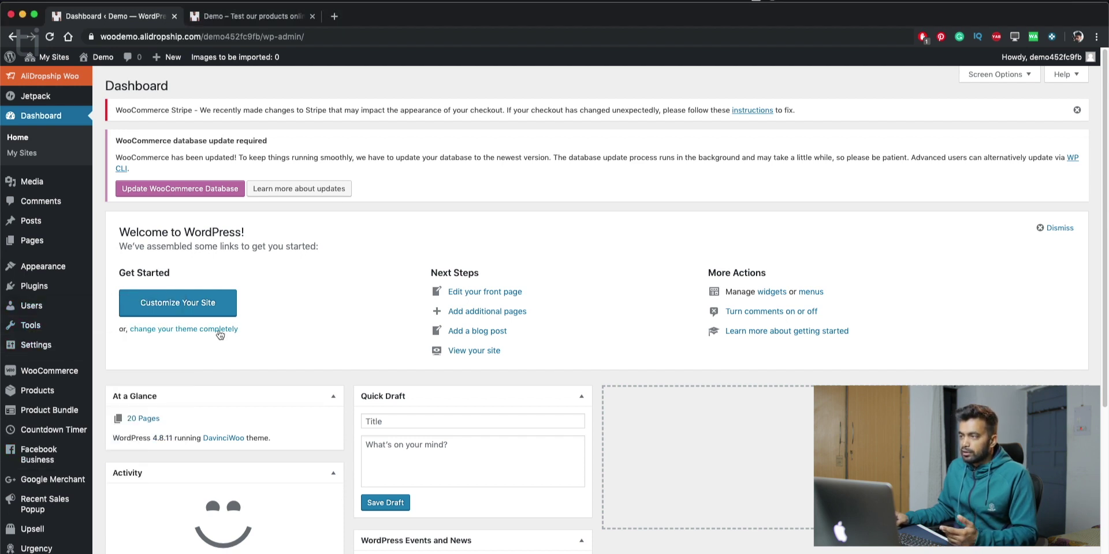
scroll(217, 334, "down", 2)
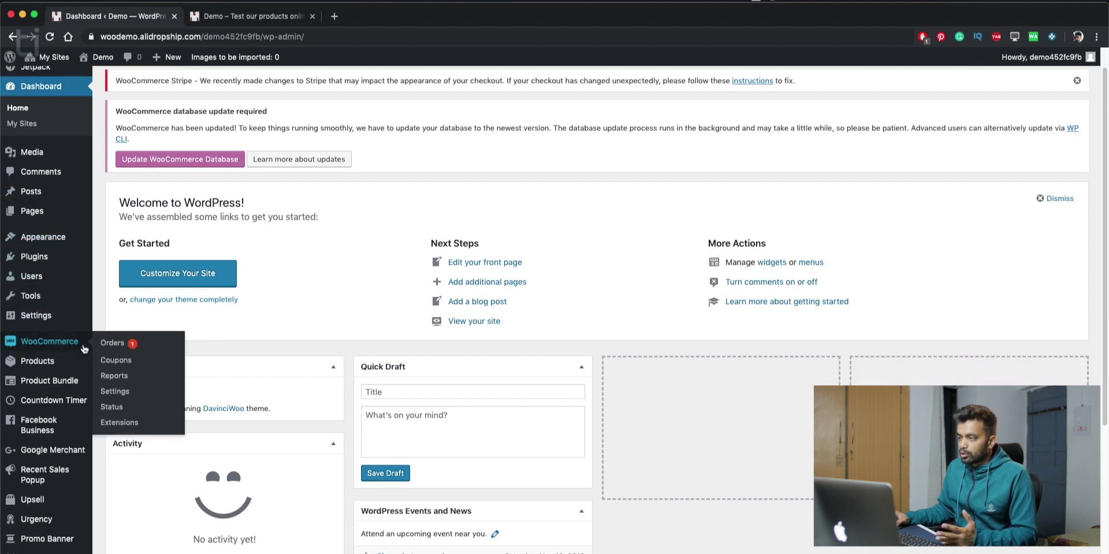
mouse_move(77, 375)
scroll(72, 439, "down", 3)
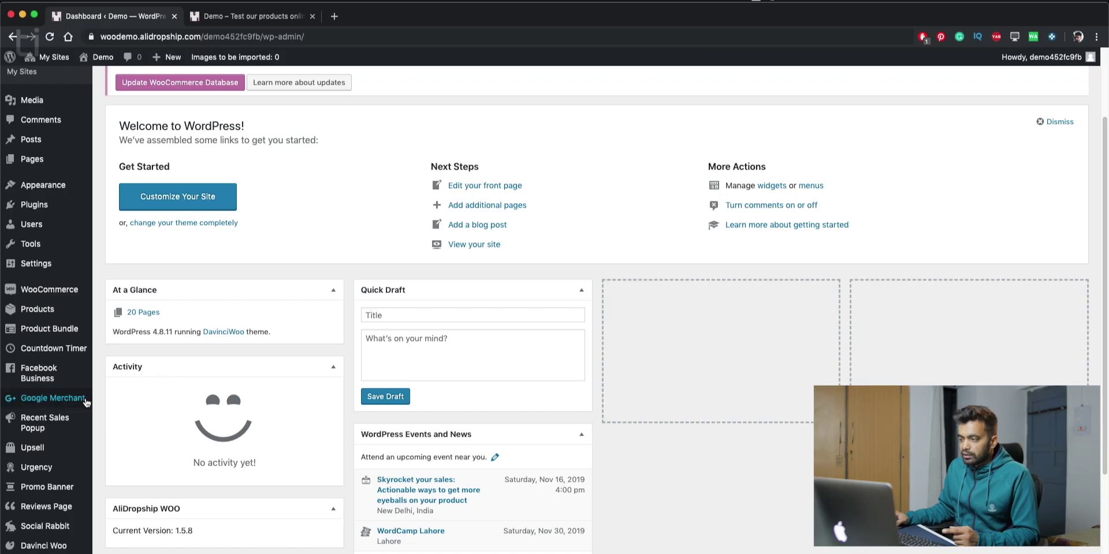
mouse_move(41, 488)
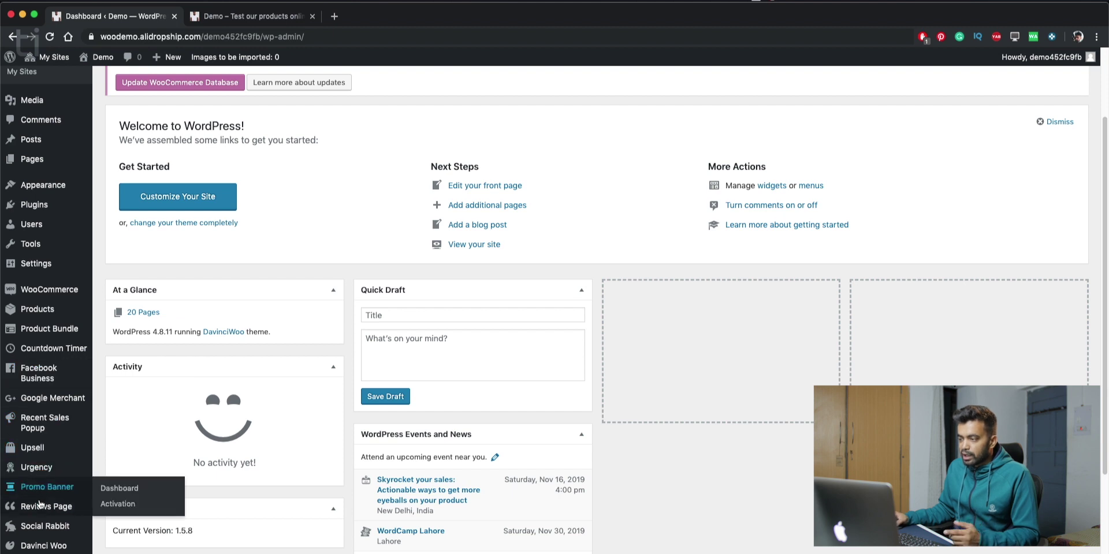
mouse_move(42, 547)
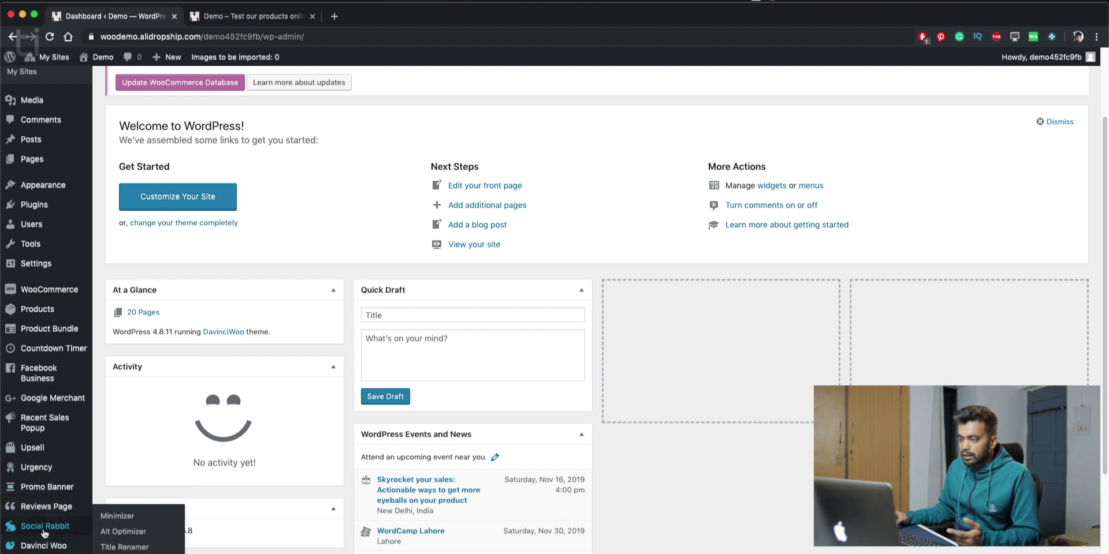
mouse_move(43, 516)
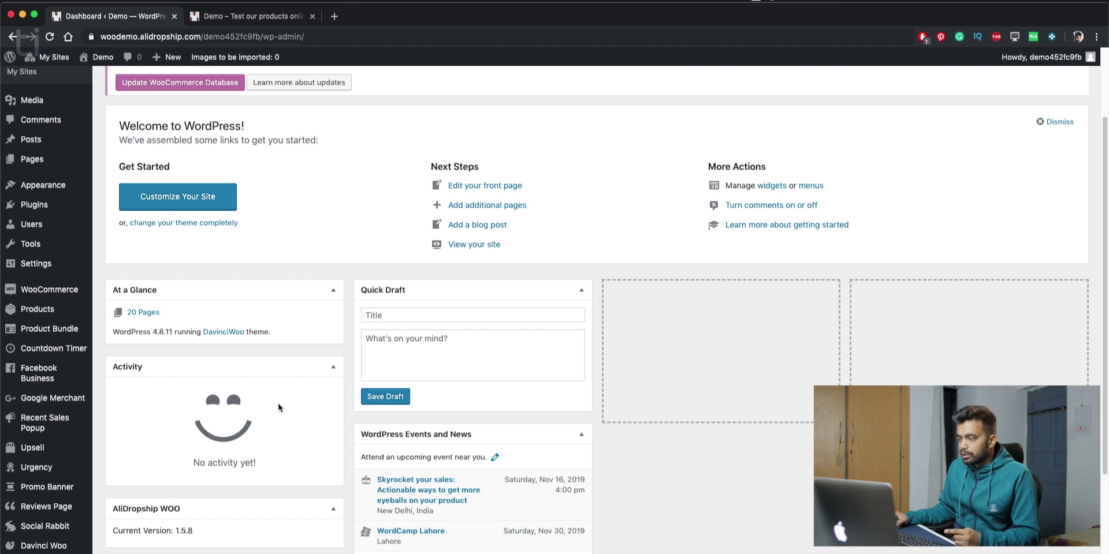
scroll(279, 407, "up", 4)
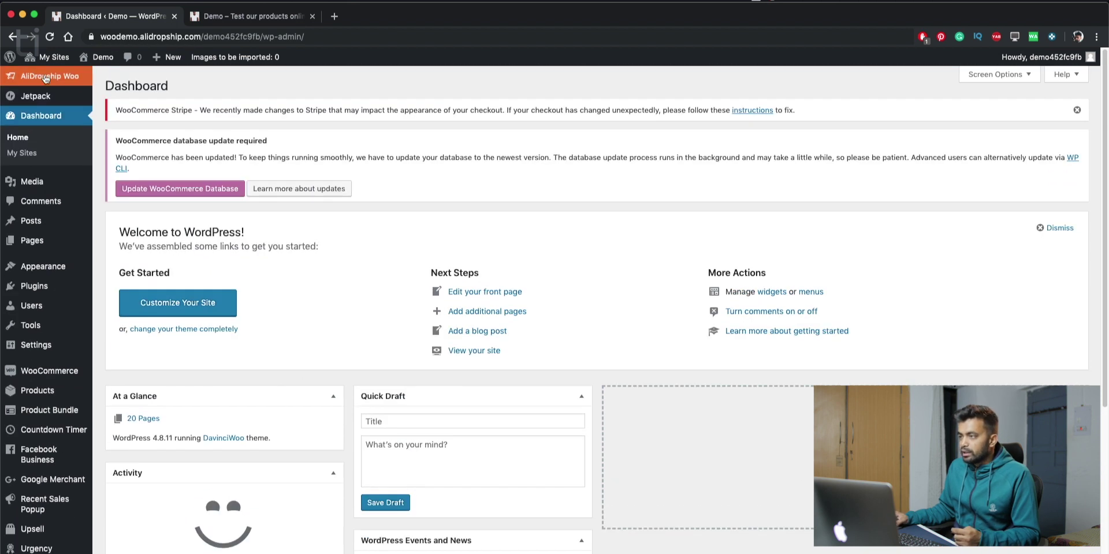
Step: Open the License page of the AliDropship Woo plugin to view where its key is activated
left_click(58, 79)
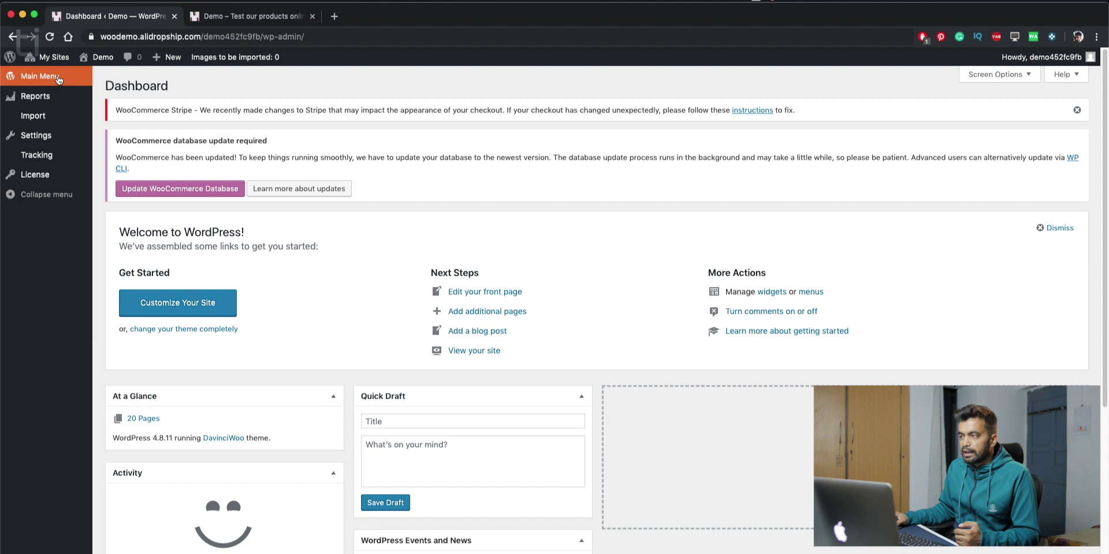
left_click(47, 181)
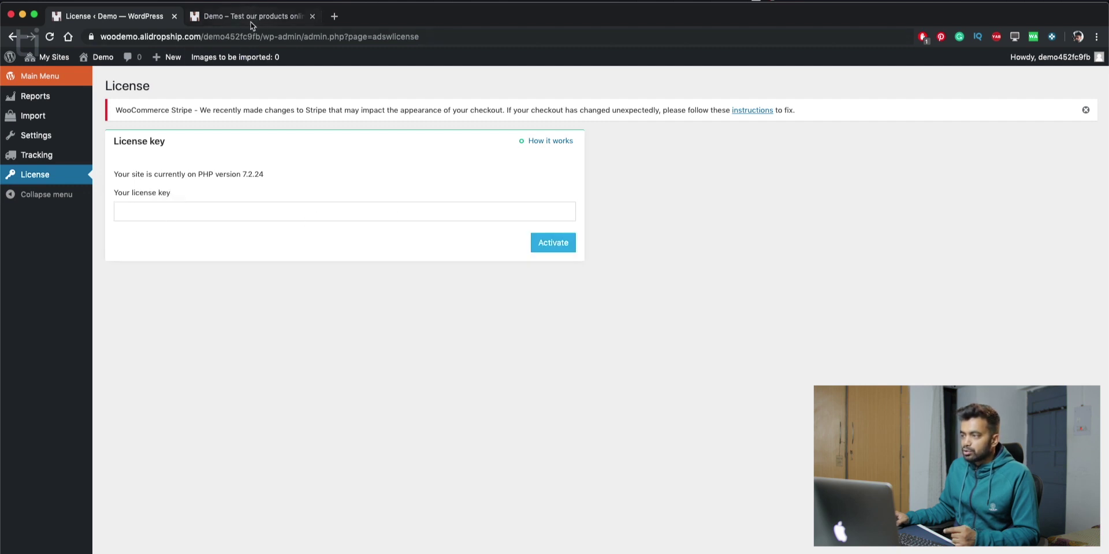
mouse_move(58, 97)
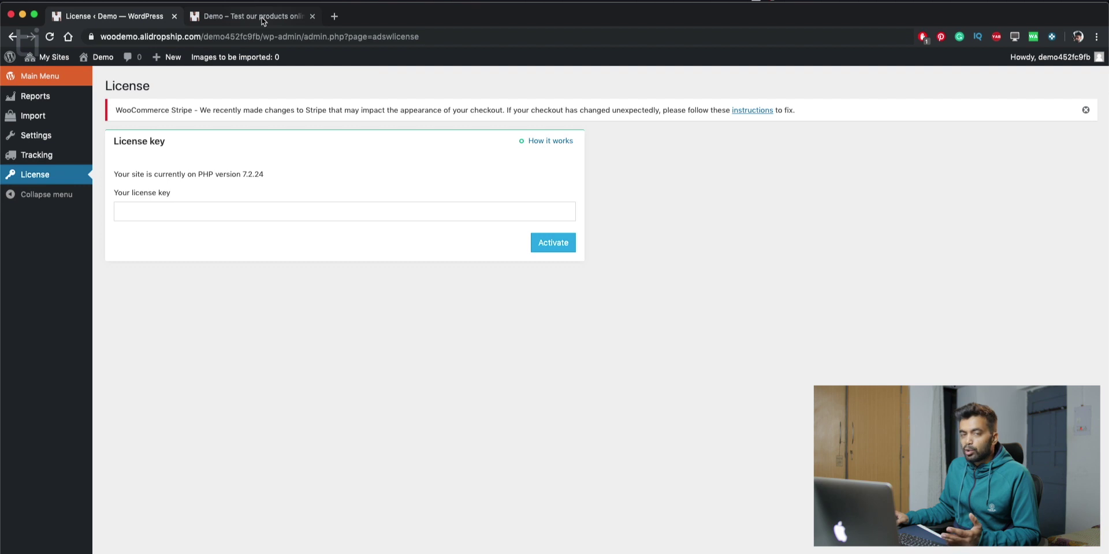
Step: Open aliexpress.com in a new browser tab
left_click(335, 17)
type("aliexpress.com")
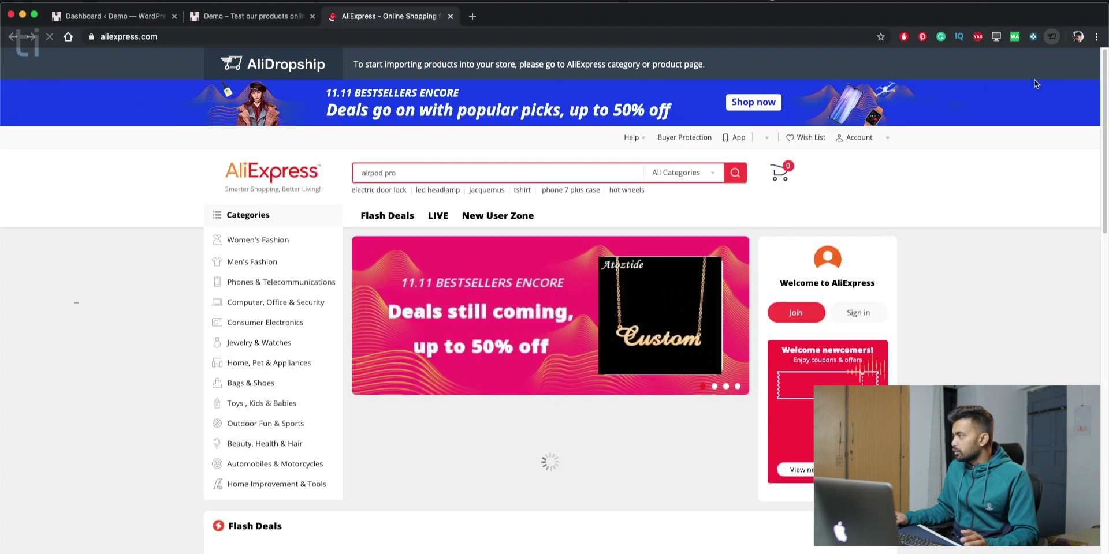
Step: Log in to the second listed demo store from the AliDropship extension and authorize the connection
left_click(1052, 37)
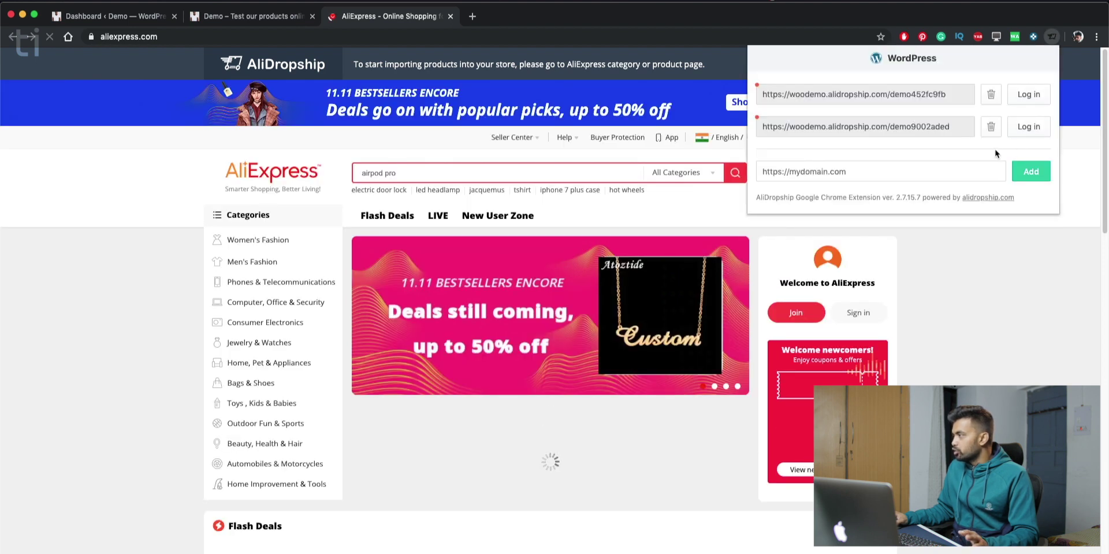
left_click(1015, 128)
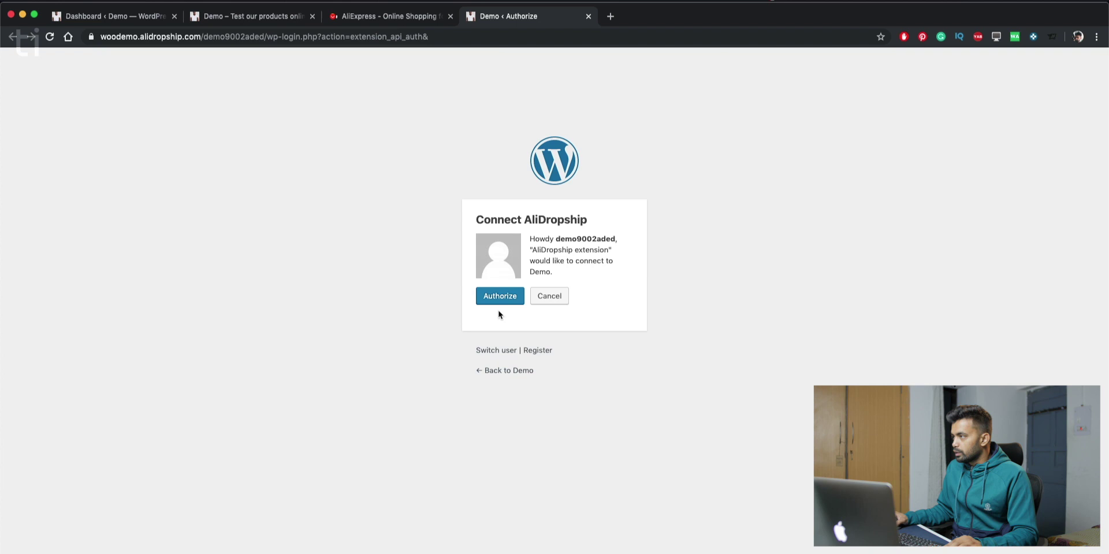
left_click(498, 296)
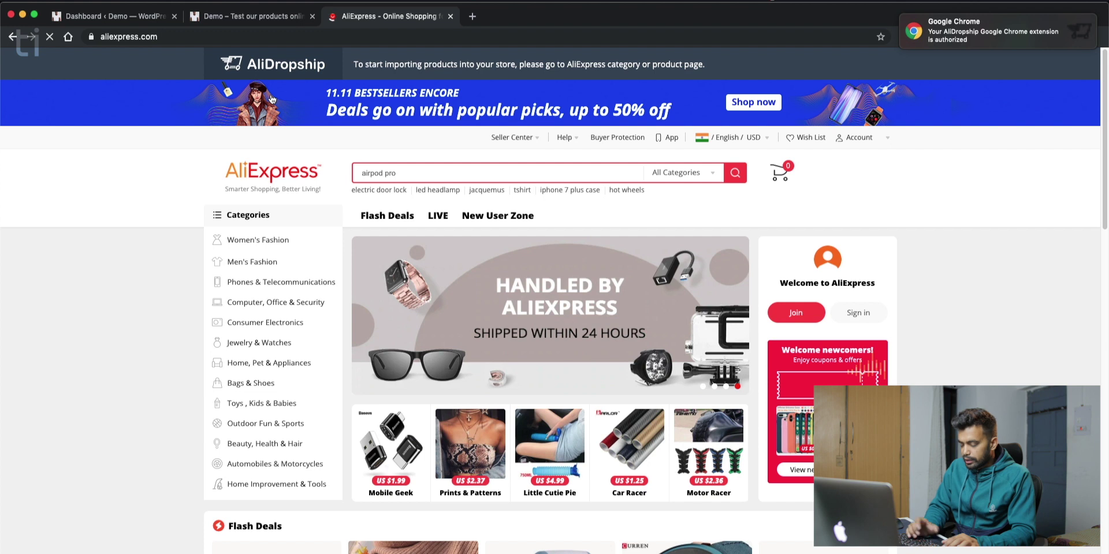
Step: Search AliExpress for sunglasses
left_click(397, 172)
key("super+a")
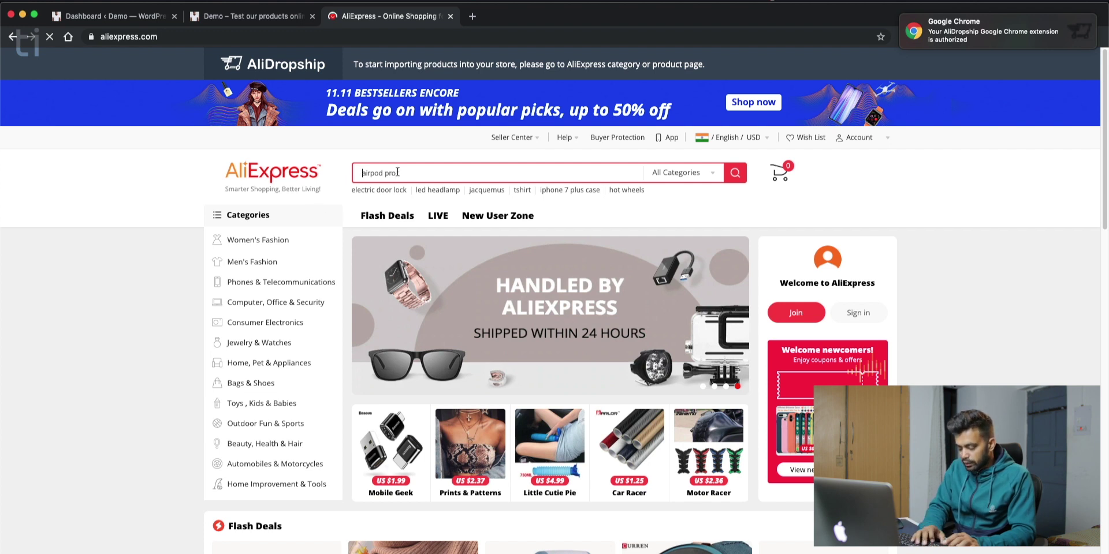
type("sunglasse")
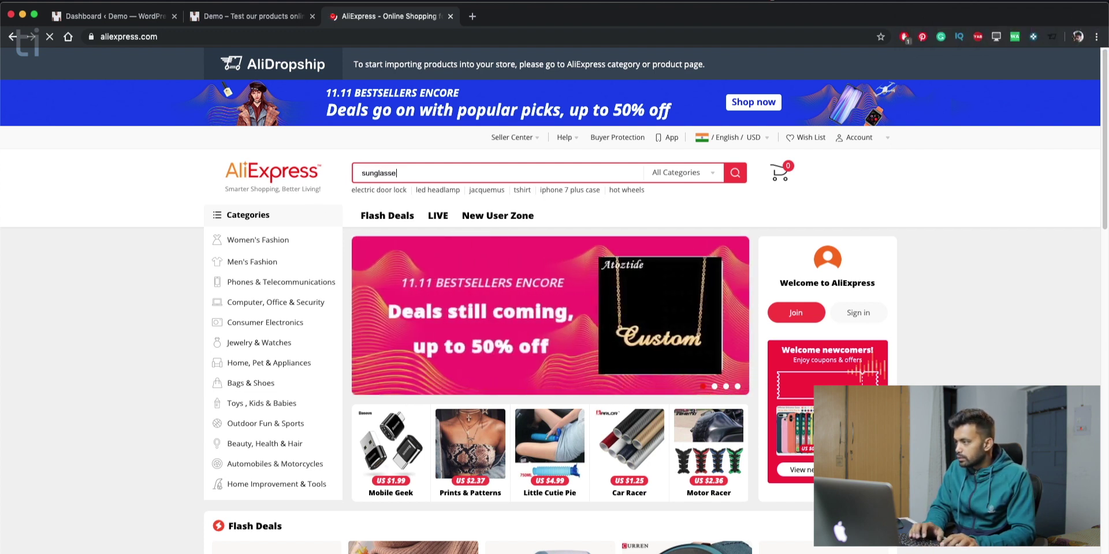
type("s")
key("Return")
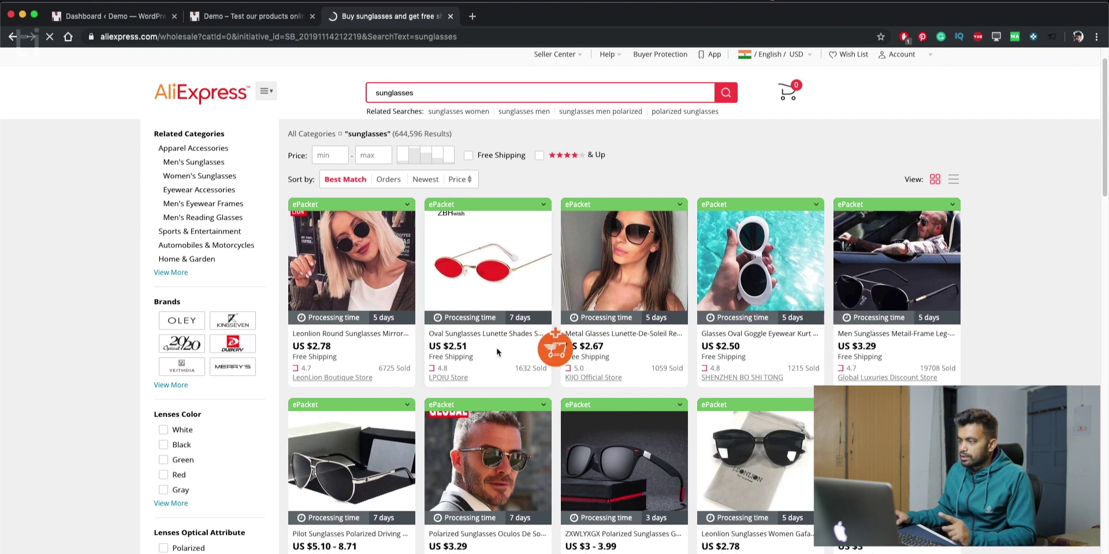
Step: Import the Leonlion Round Sunglasses and the Metal Glasses Lunette-De-Soleil from the search results into the Demo store
mouse_move(321, 346)
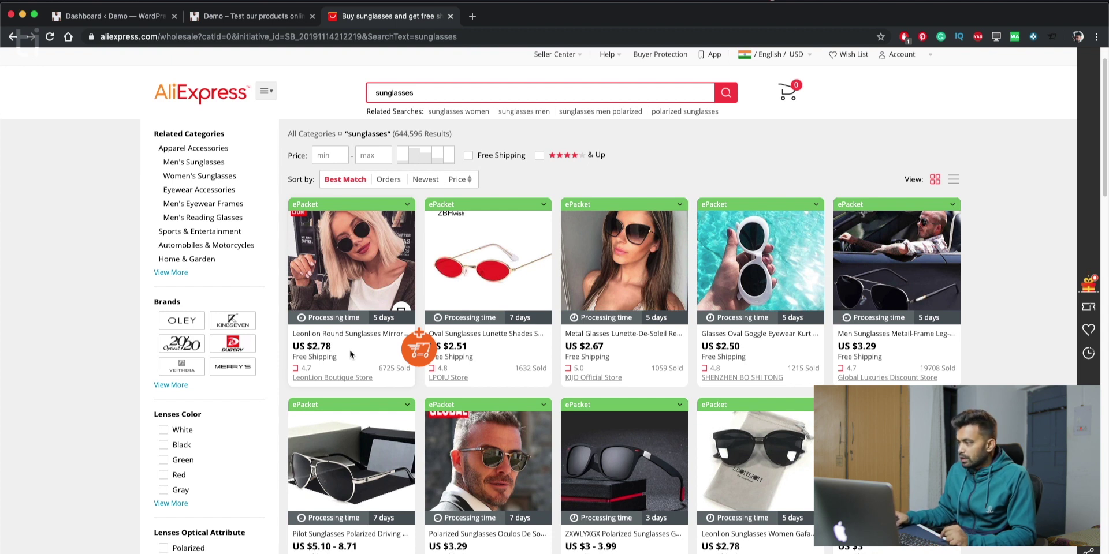
scroll(350, 354, "down", 1)
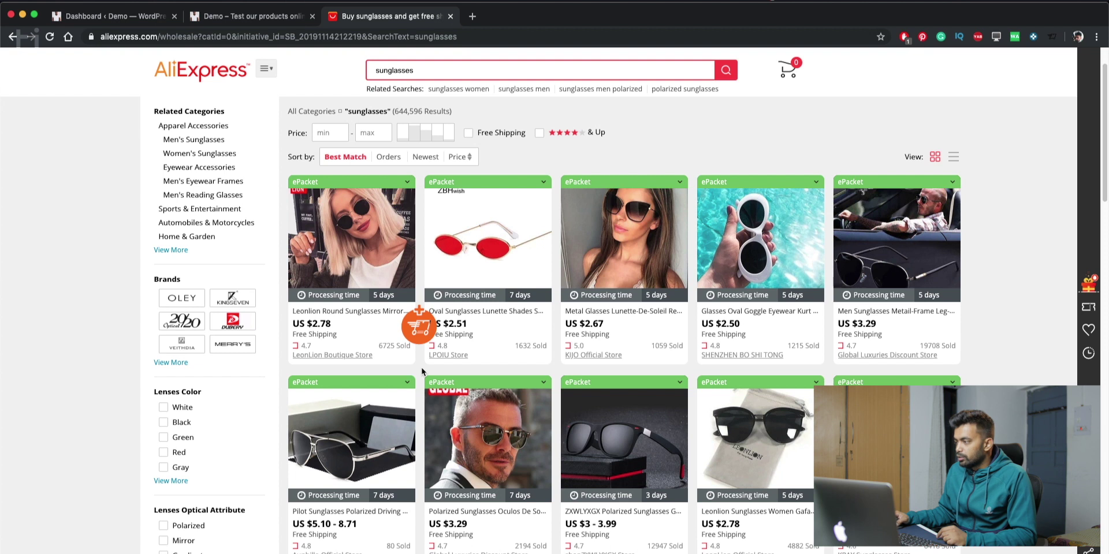
scroll(500, 532, "down", 5)
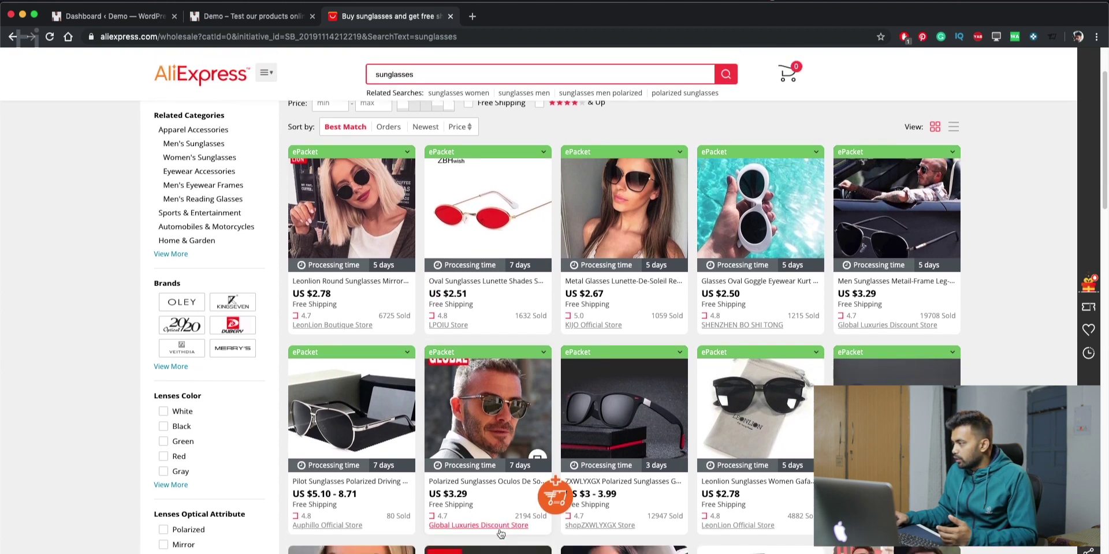
scroll(500, 533, "up", 3)
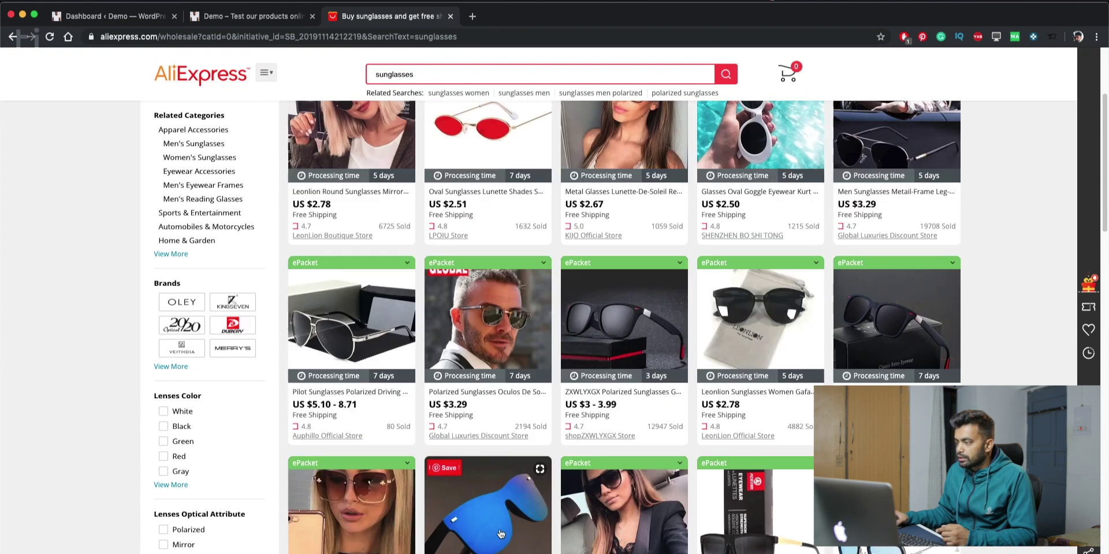
scroll(500, 534, "up", 3)
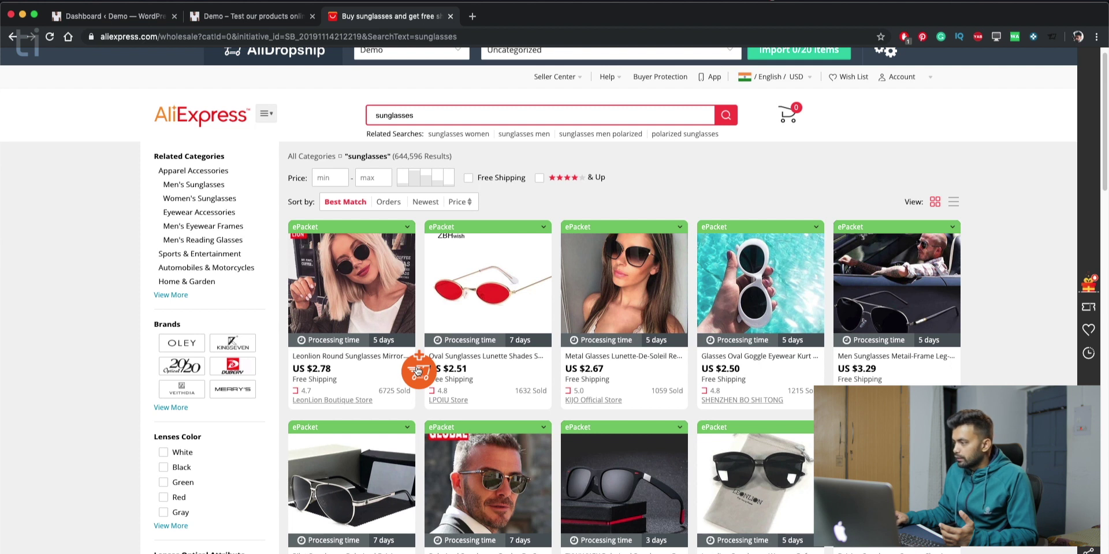
left_click(418, 371)
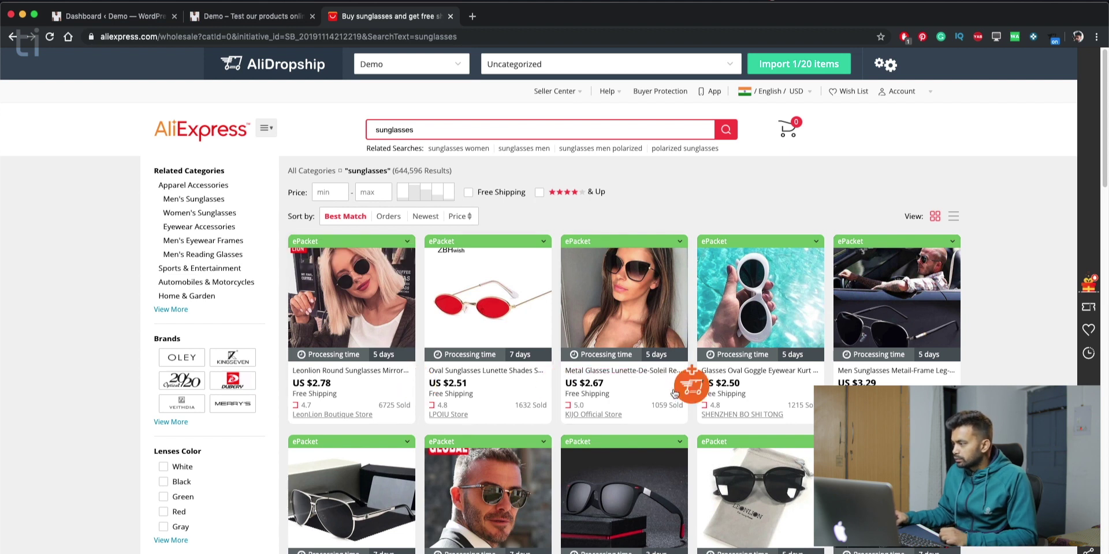
left_click(688, 392)
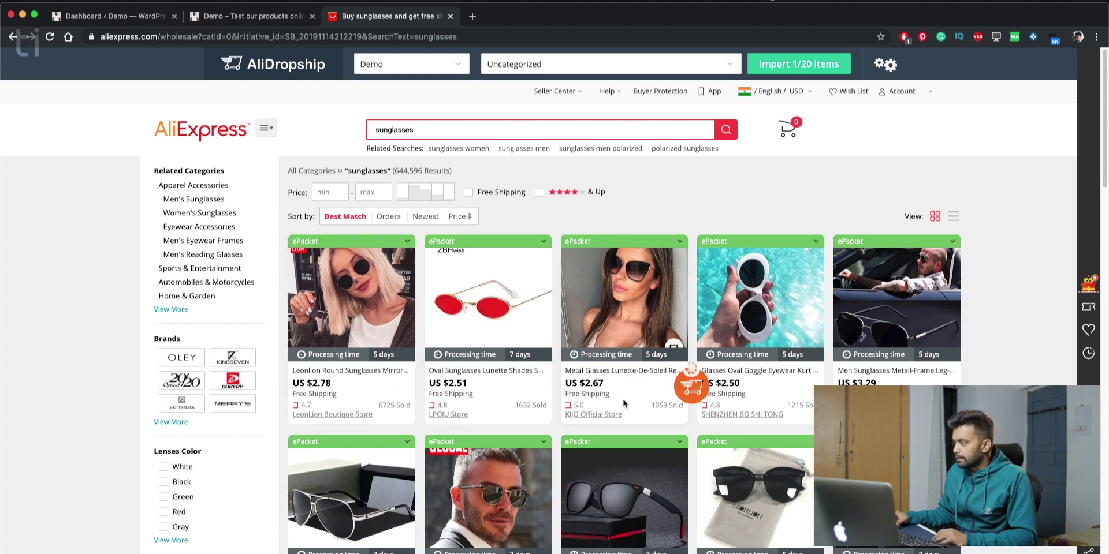
Step: Open the product list in the WordPress admin and check the imported sunglasses in it
left_click(134, 17)
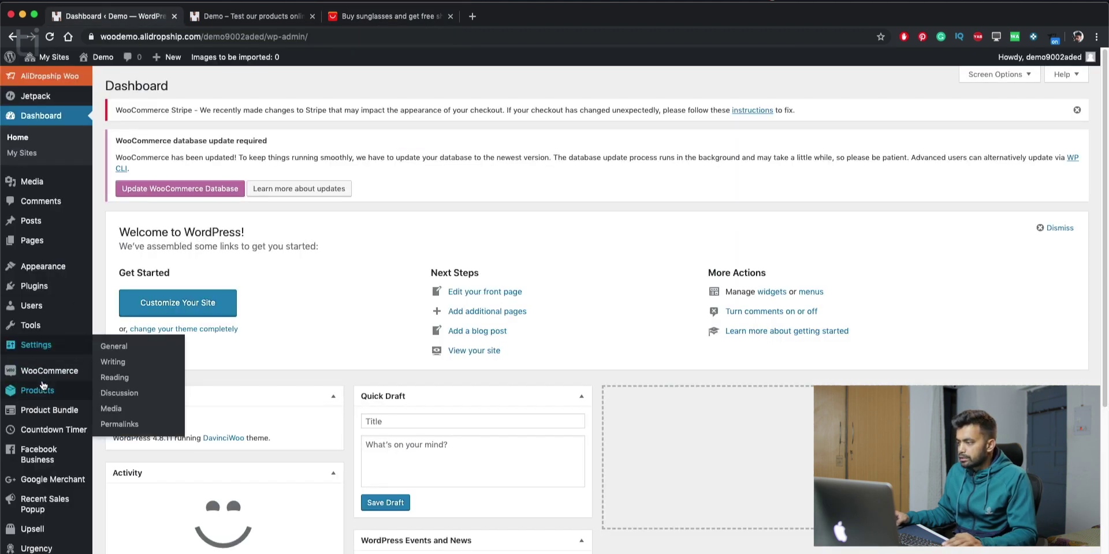
mouse_move(45, 390)
left_click(130, 396)
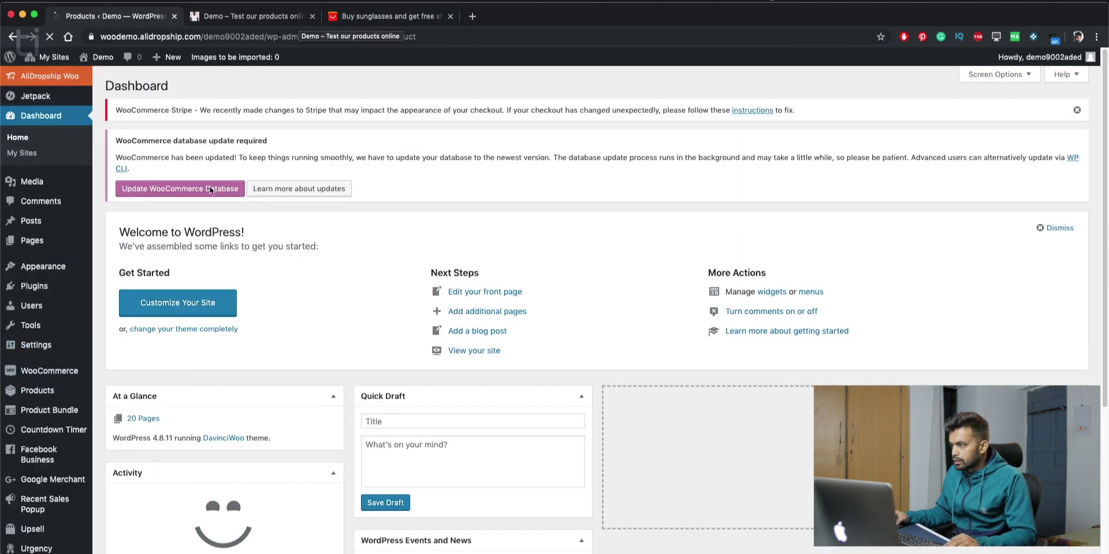
scroll(206, 212, "down", 3)
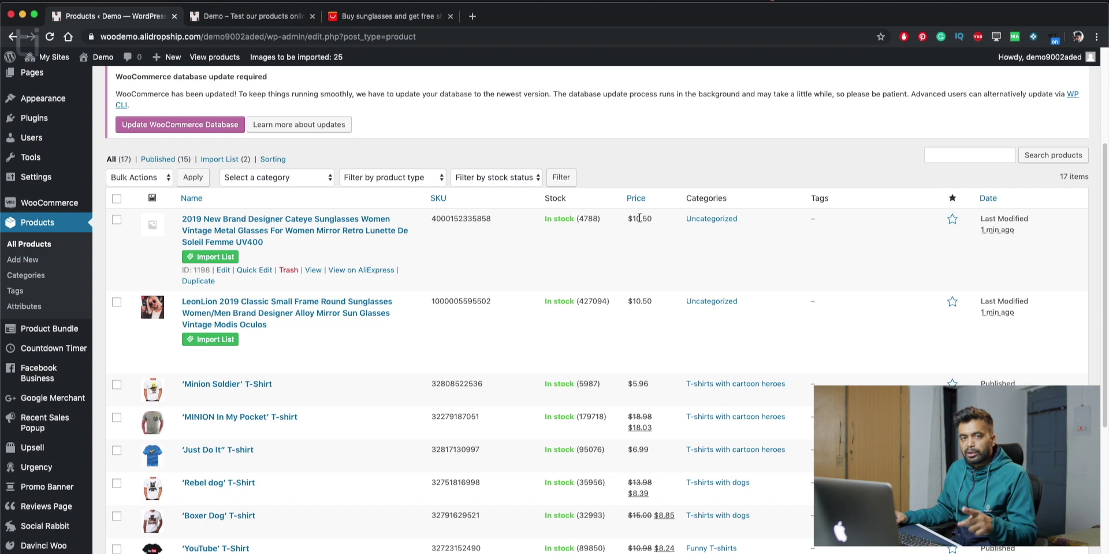
Step: Return to the AliExpress results and open the Polarized Sunglasses product from Global Luxuries Discount Store
left_click(370, 16)
scroll(476, 407, "down", 1)
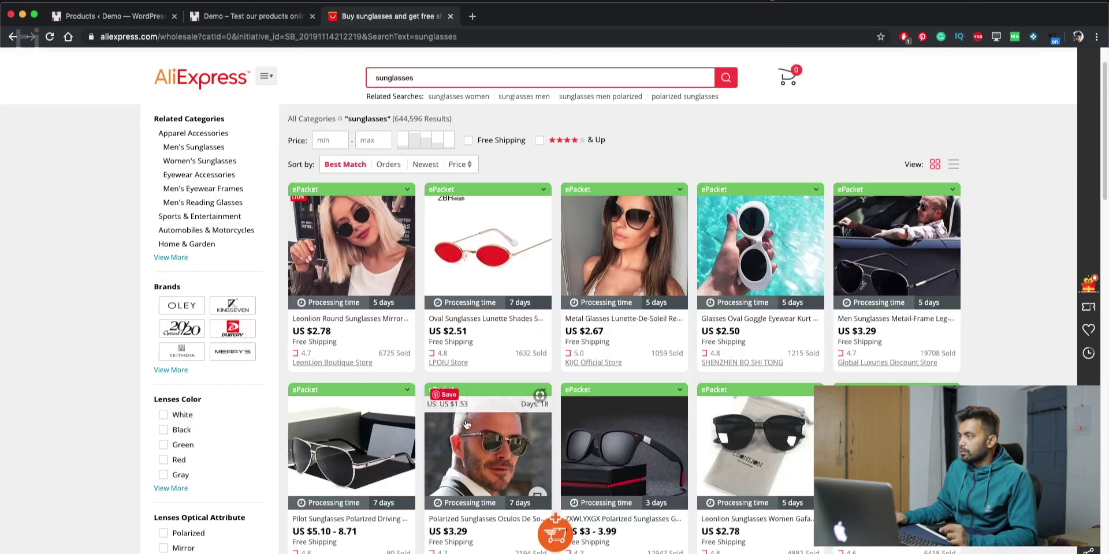
left_click(512, 449)
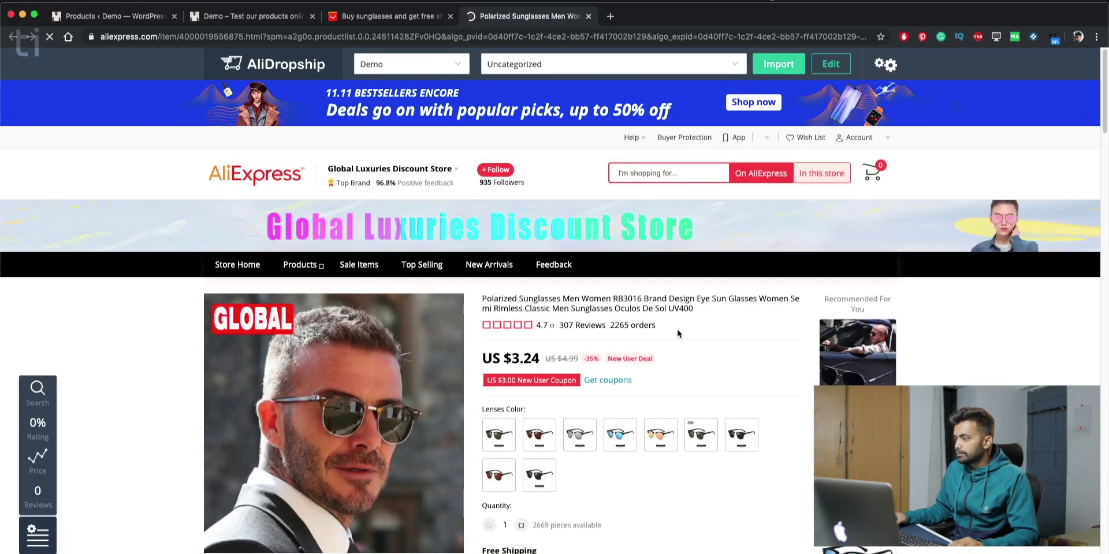
scroll(678, 334, "down", 3)
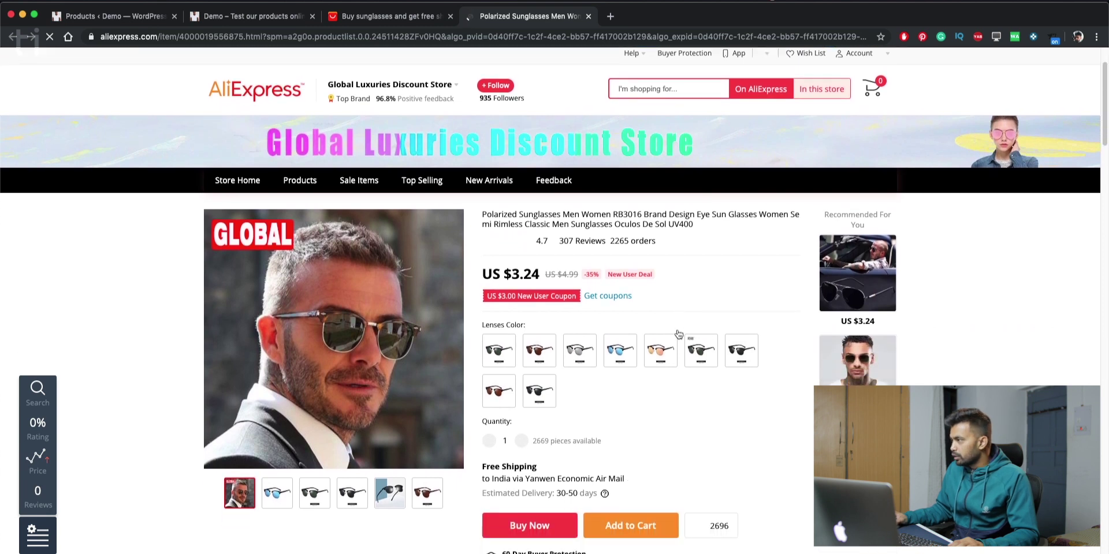
scroll(677, 334, "up", 3)
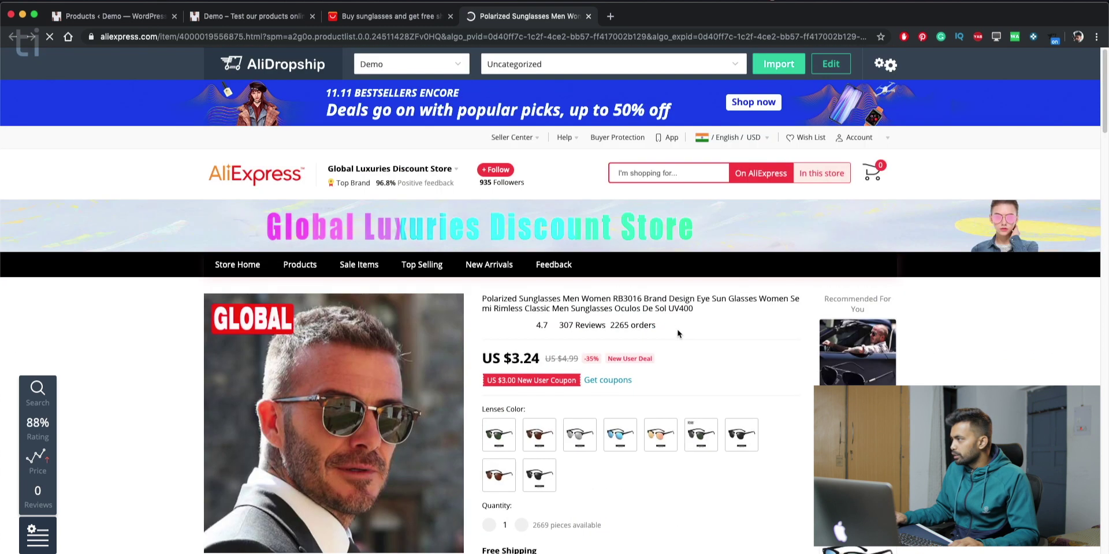
Step: Open the product in the AliDropship editor and look through its categories and description images
left_click(840, 63)
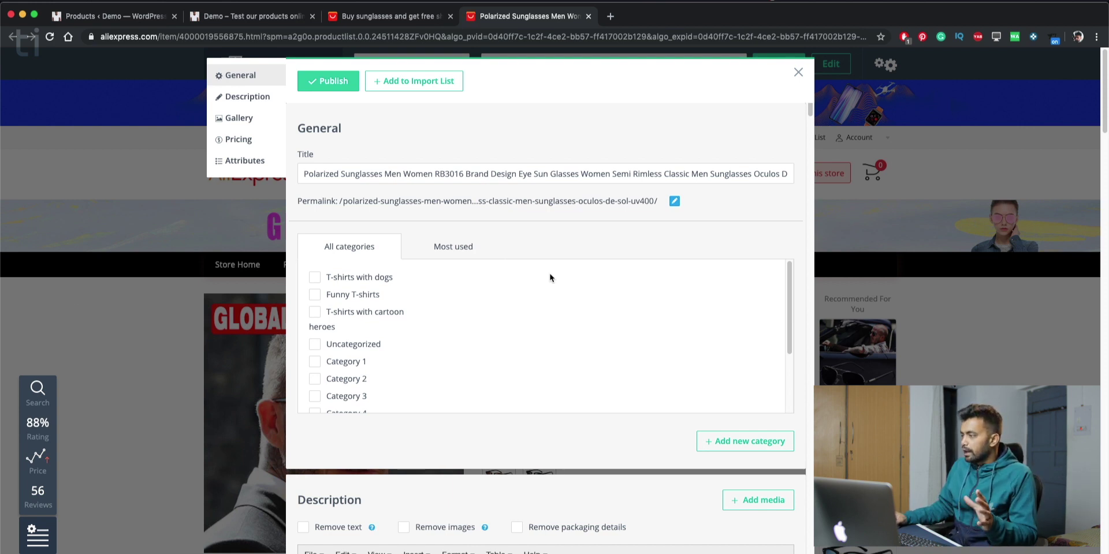
scroll(550, 277, "down", 15)
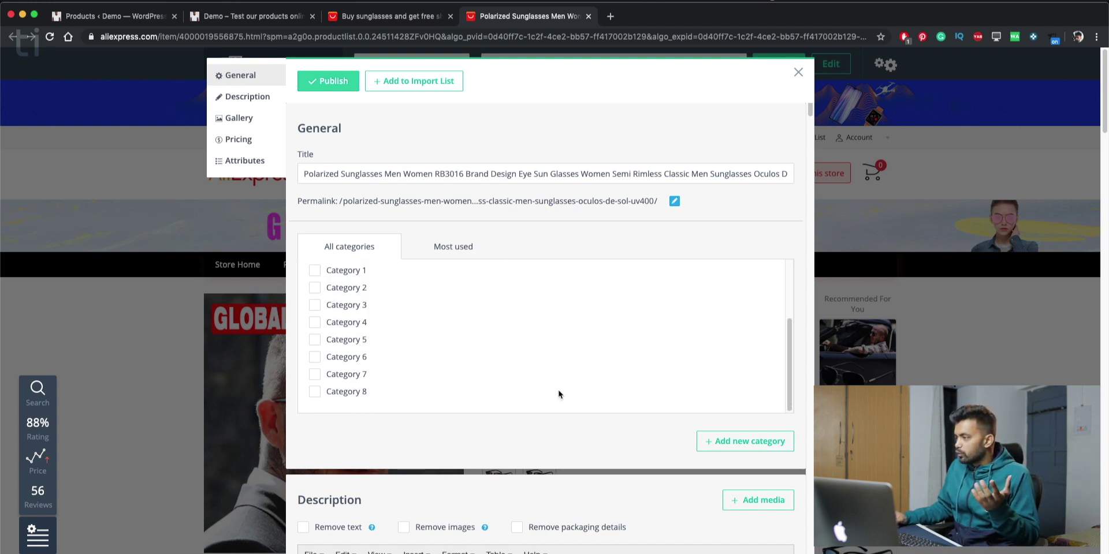
scroll(464, 308, "down", 3)
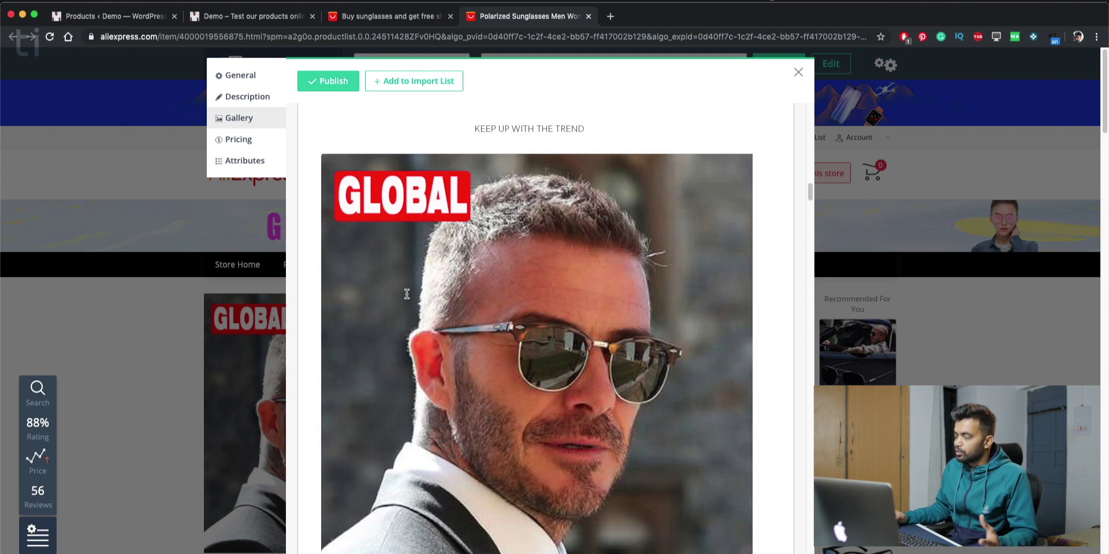
scroll(405, 292, "down", 15)
scroll(381, 231, "up", 15)
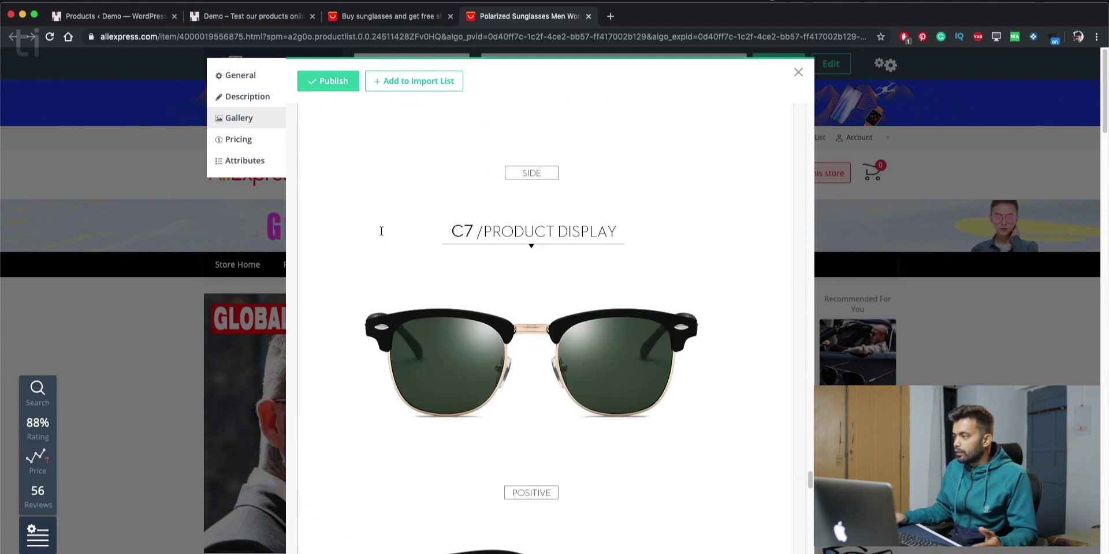
scroll(381, 231, "up", 15)
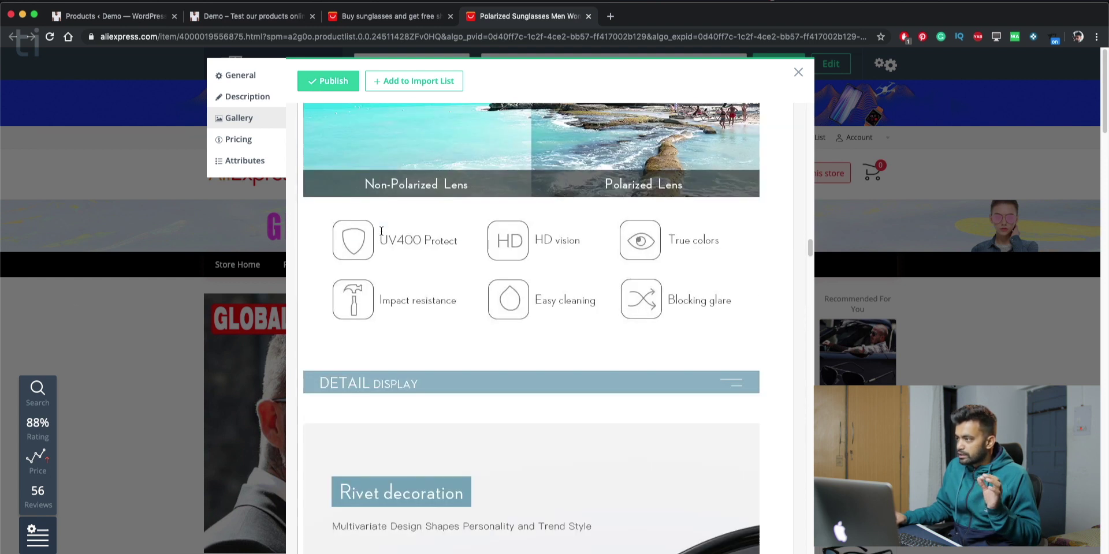
scroll(381, 231, "up", 10)
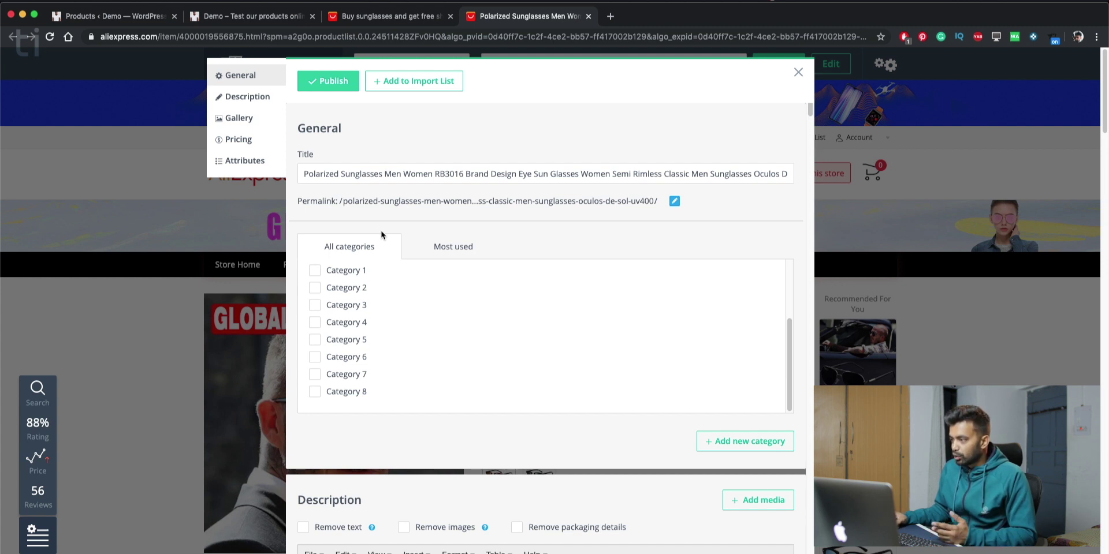
Step: Add a new product category named Sunglasses in the General section
scroll(393, 346, "down", 1)
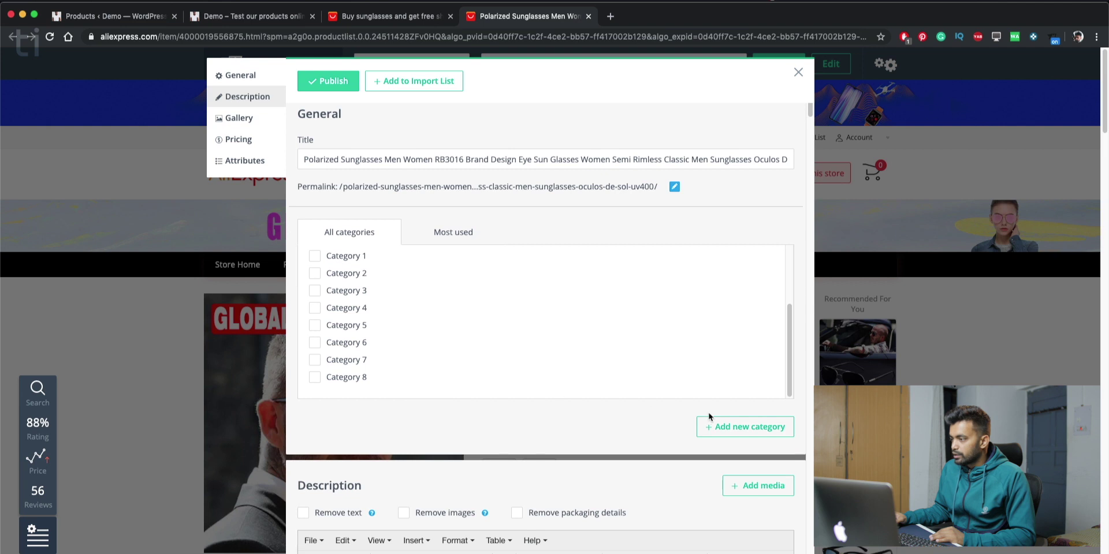
left_click(740, 432)
left_click(427, 462)
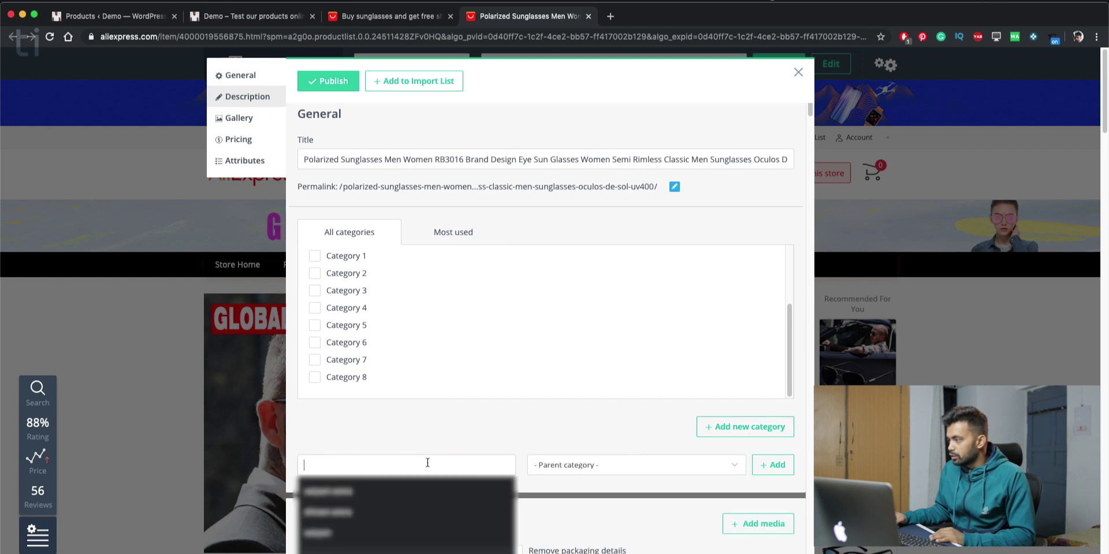
type("Sunglasses")
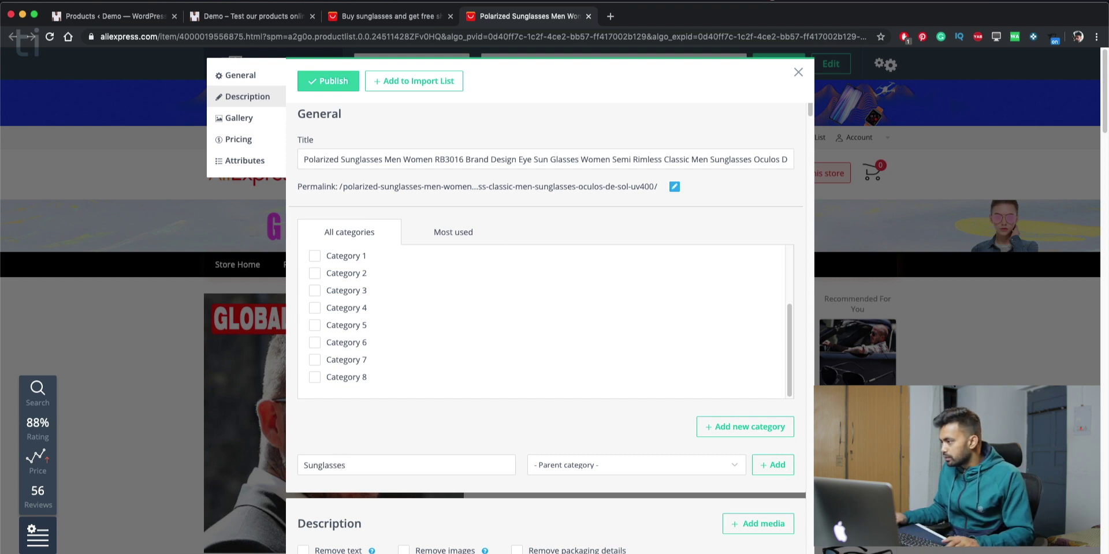
left_click(771, 466)
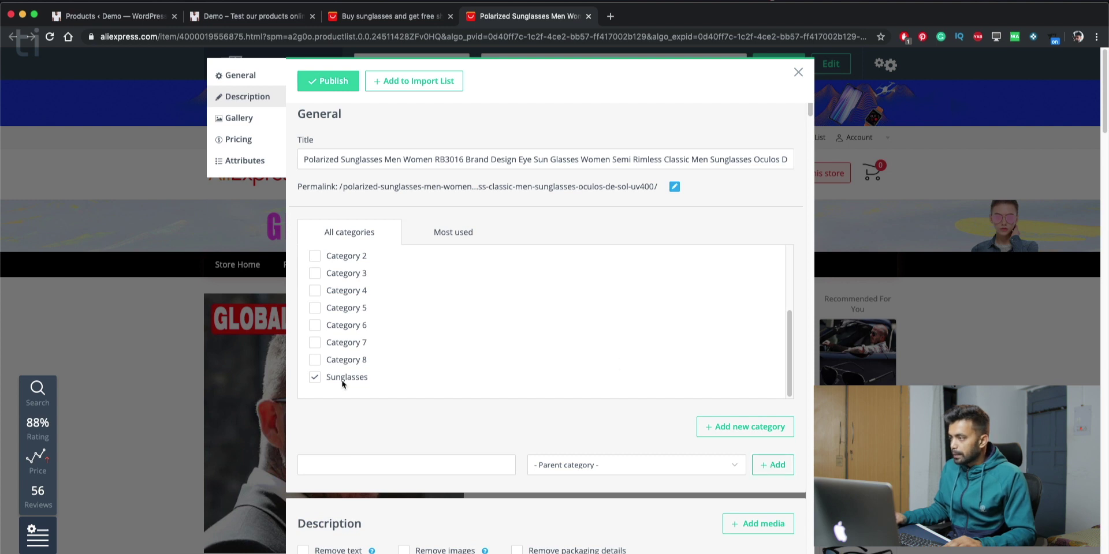
Step: Remove the supplier's text from the product description with the Remove text option
scroll(347, 384, "down", 6)
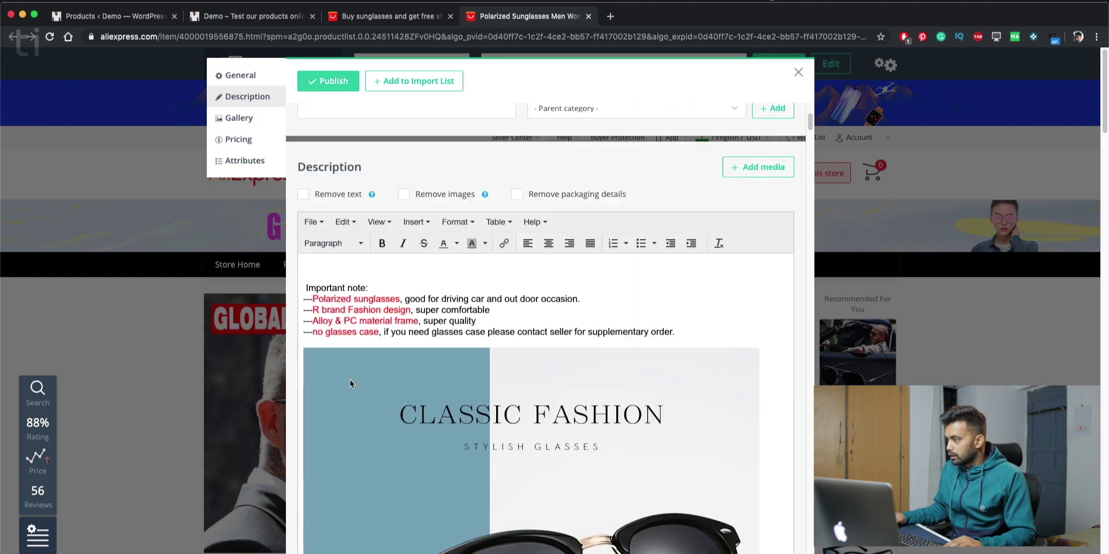
scroll(350, 383, "down", 1)
scroll(570, 243, "up", 1)
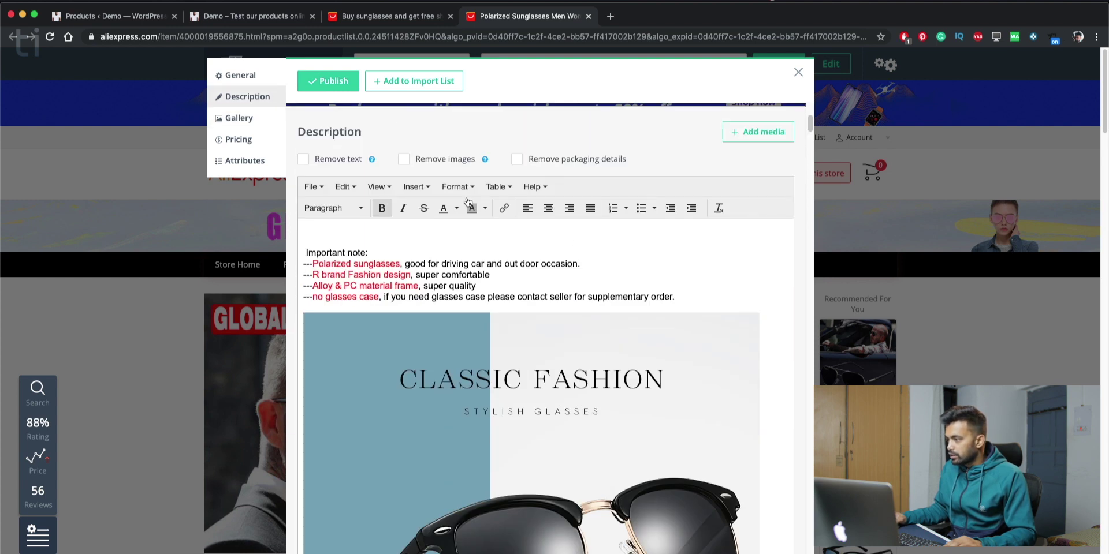
left_click(335, 159)
Step: Try a blank line above the first description image, and try removing the images from the description
left_click(300, 240)
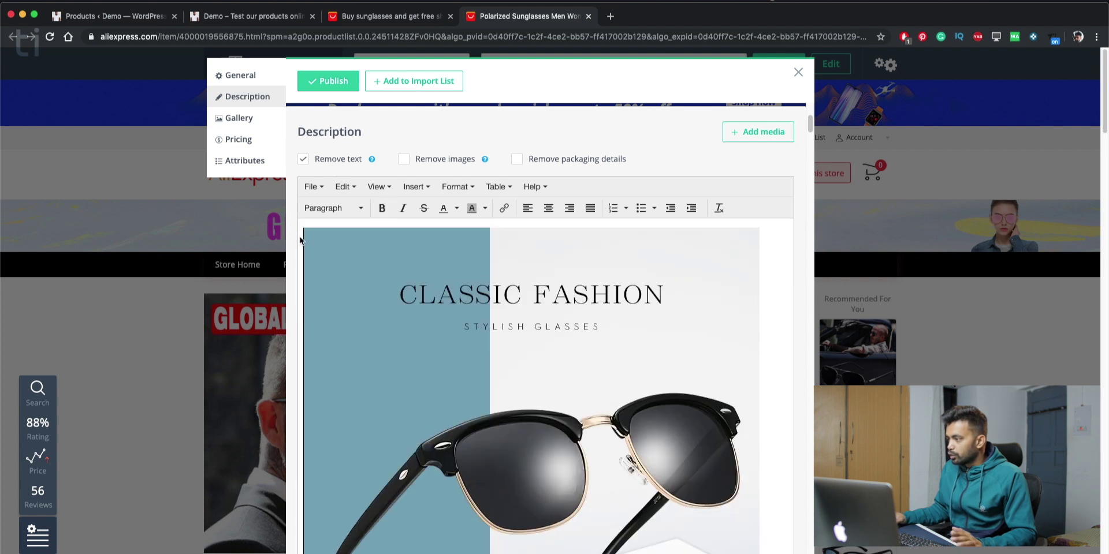
key("Return")
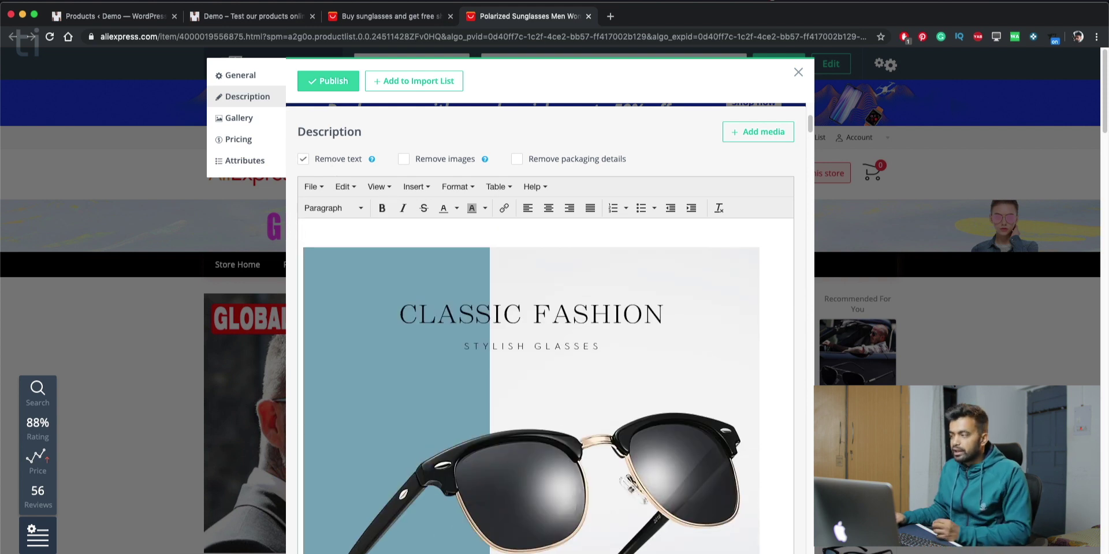
left_click(450, 159)
left_click(451, 160)
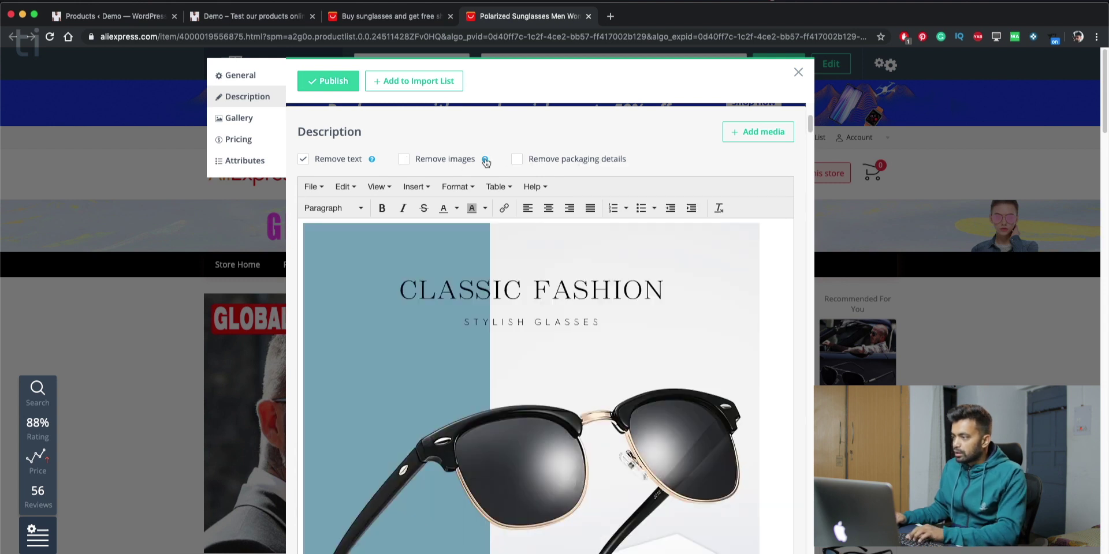
Step: Restore the supplier's text in the product description and open the MODEL SHOW description image in the image editor
left_click(347, 161)
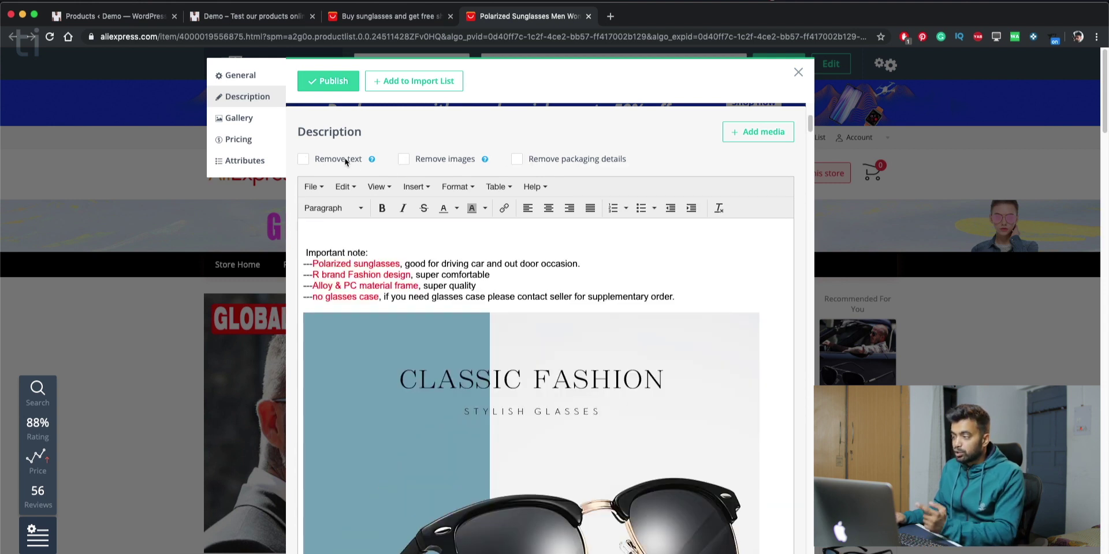
scroll(414, 433, "down", 15)
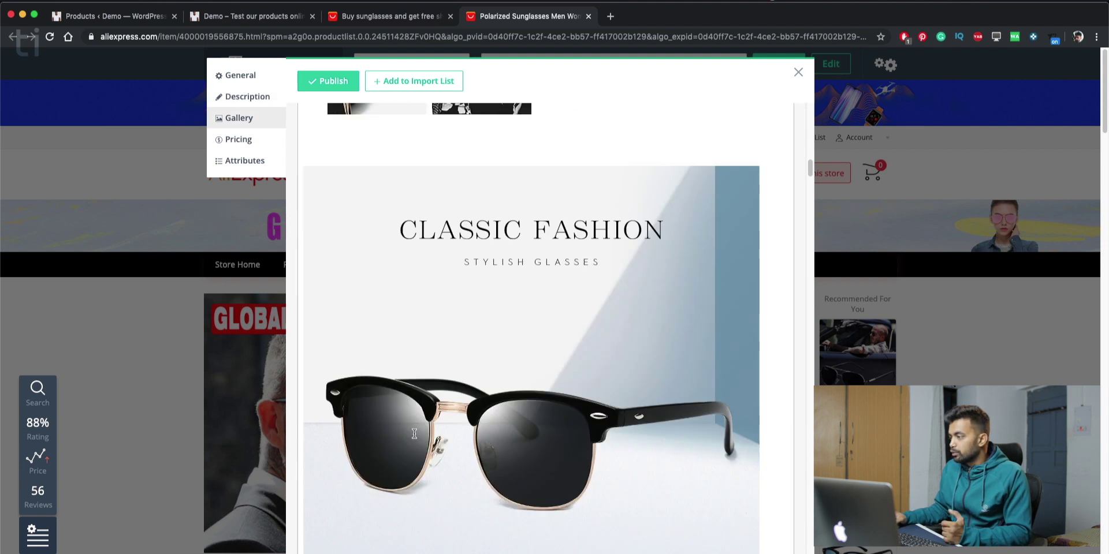
scroll(414, 434, "down", 10)
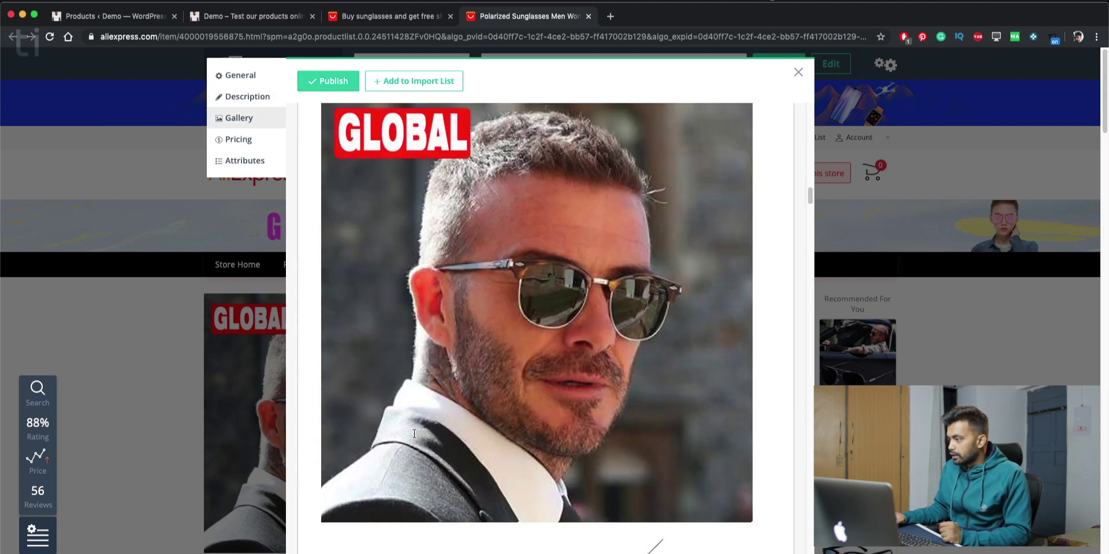
scroll(414, 434, "up", 2)
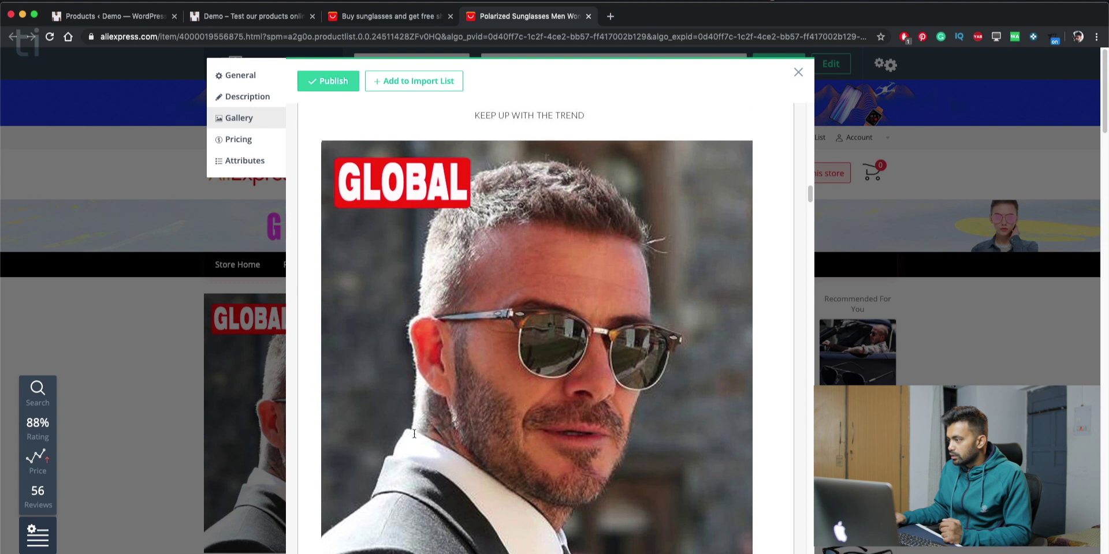
key("super+a")
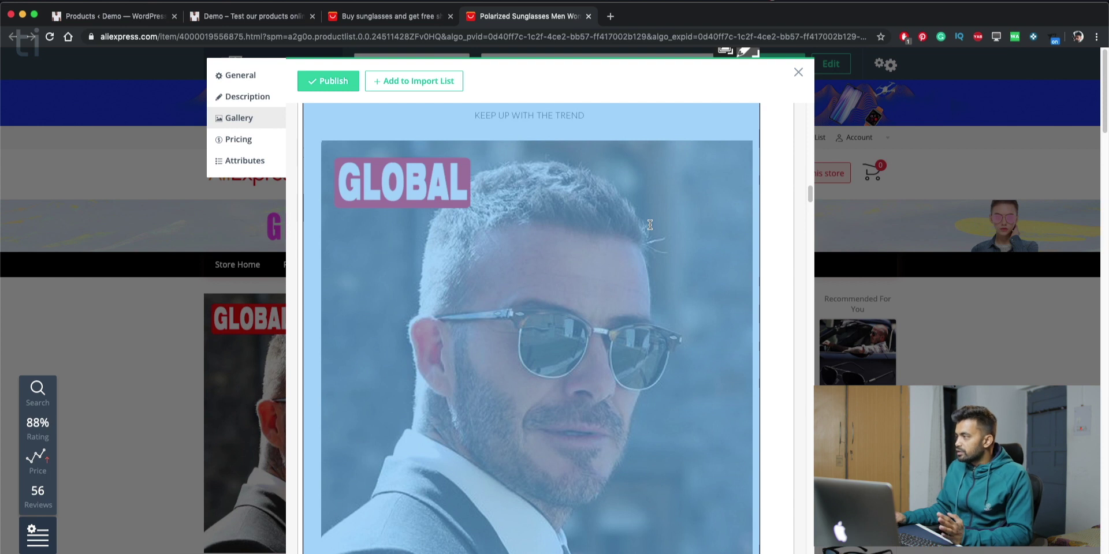
scroll(649, 224, "down", 2)
scroll(574, 290, "up", 4)
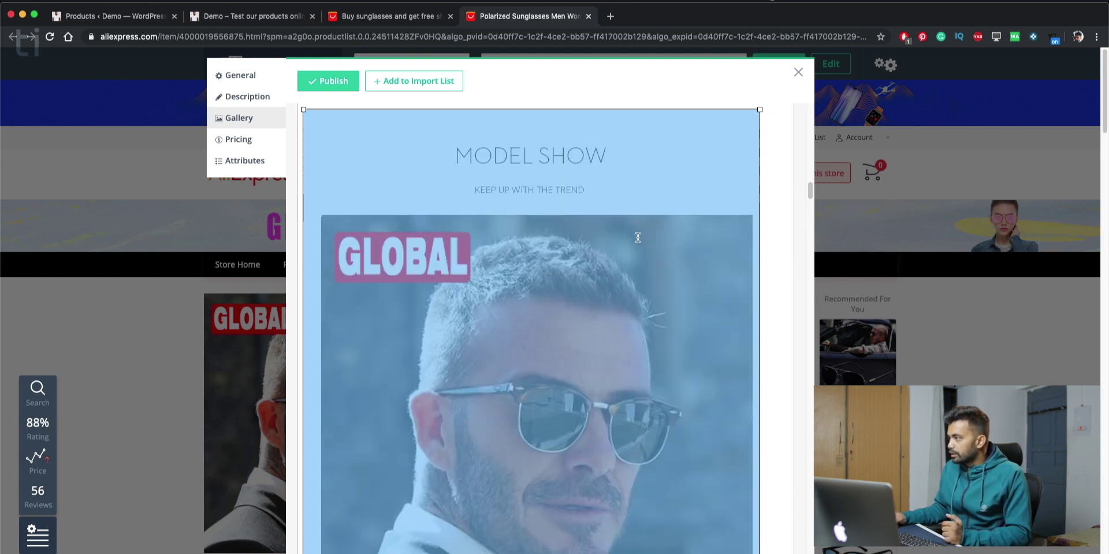
left_click(746, 121)
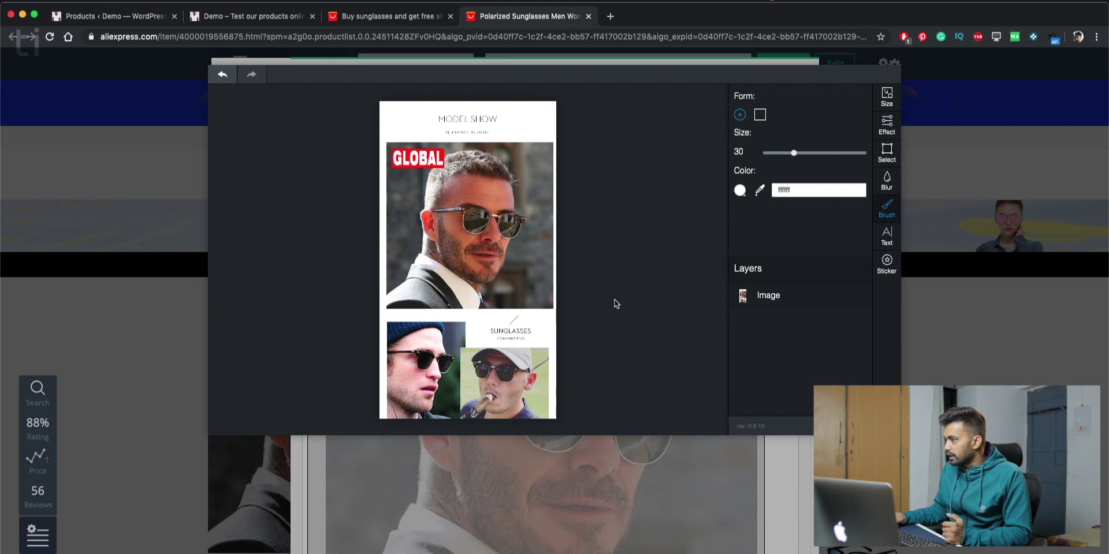
Step: Paint over the GLOBAL logo with a size 48 brush in the sampled background colour 73746f and save the image
left_click(761, 192)
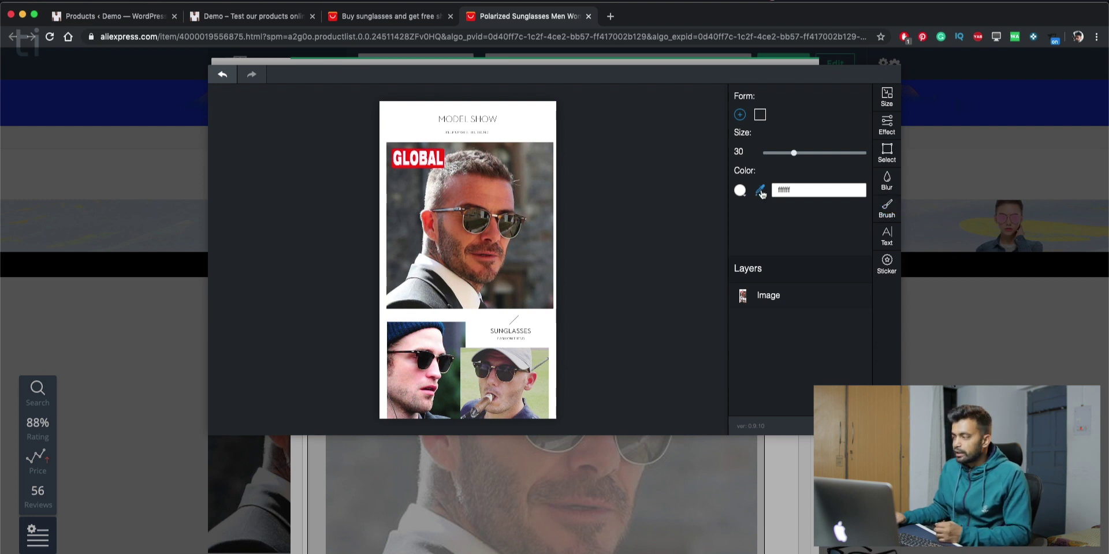
left_click(534, 170)
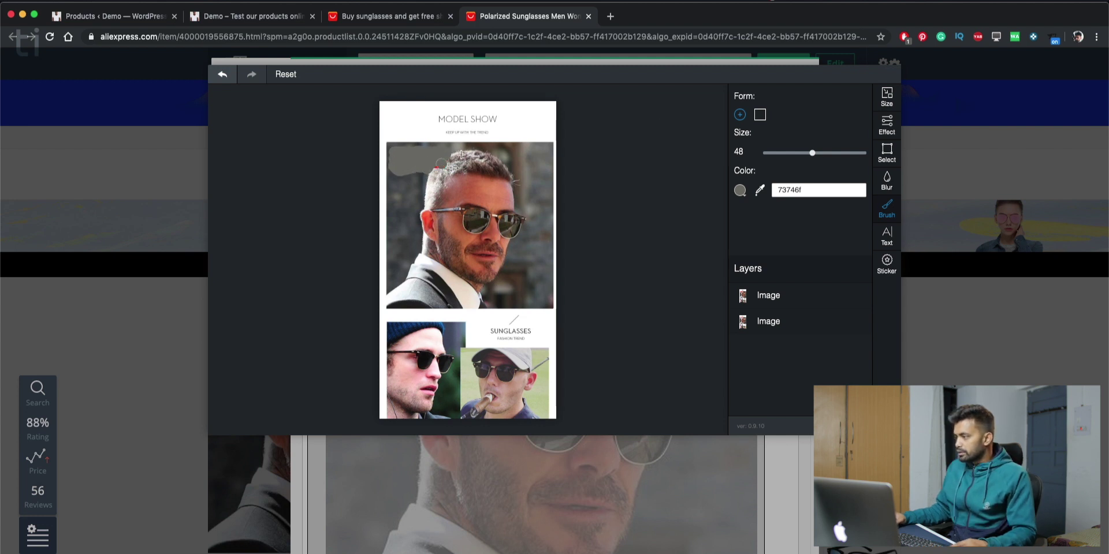
left_click(522, 135)
left_click(808, 295)
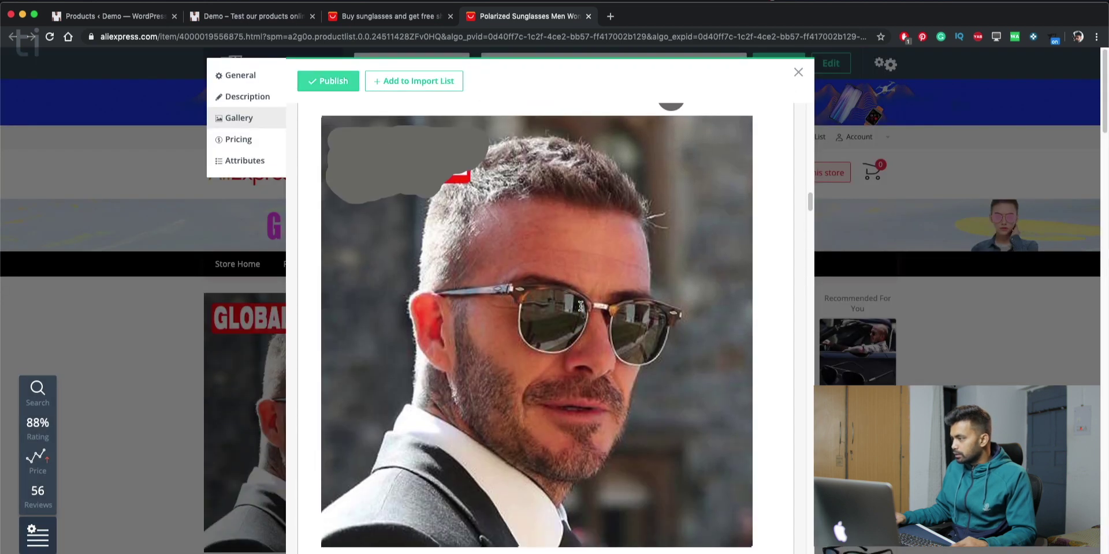
Step: Look through the remaining description images and the gallery, checking the blue-lens sunglasses photo in the image editor
scroll(580, 306, "down", 20)
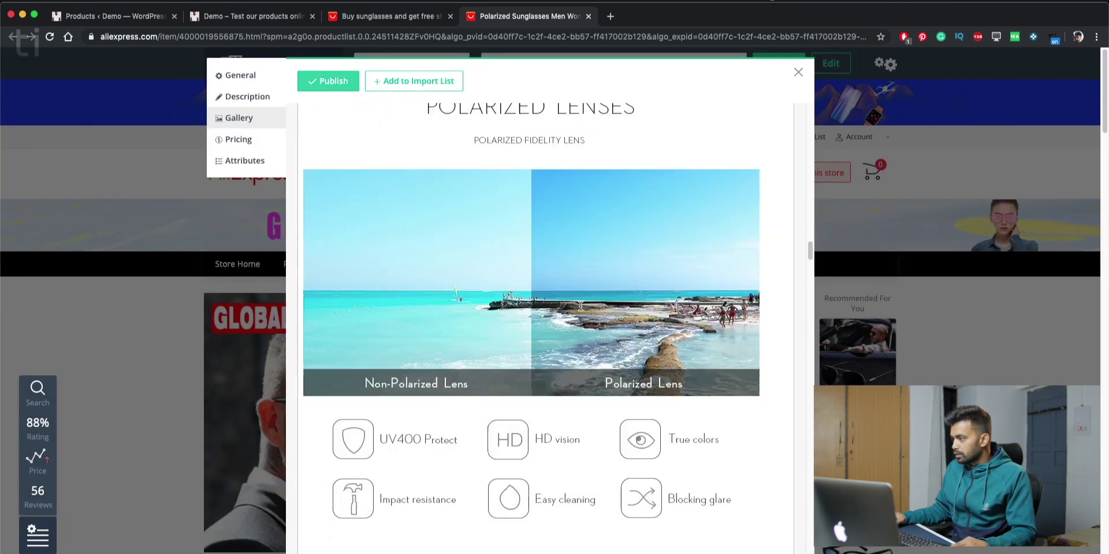
scroll(581, 306, "down", 20)
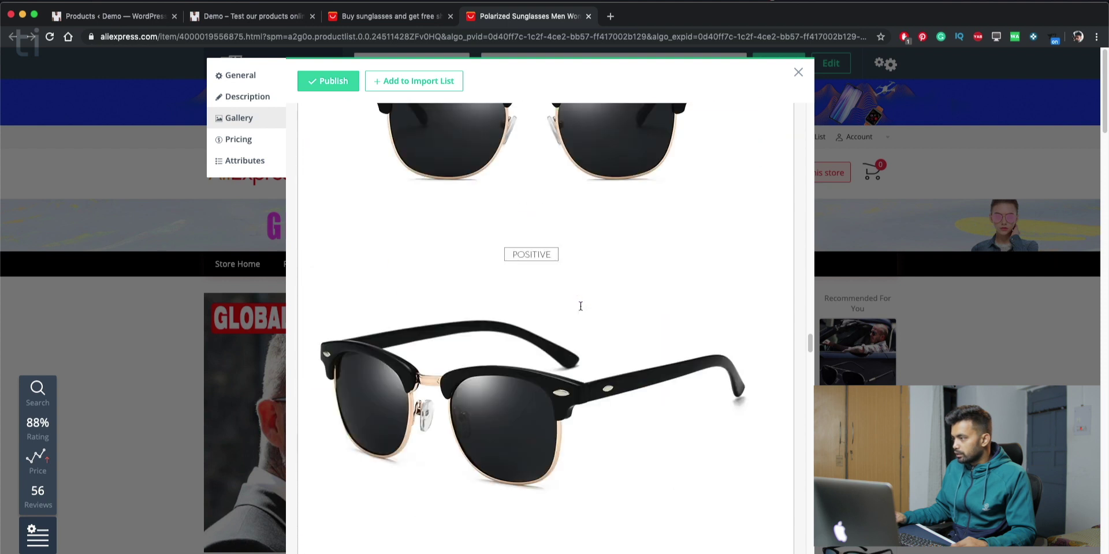
scroll(375, 262, "down", 5)
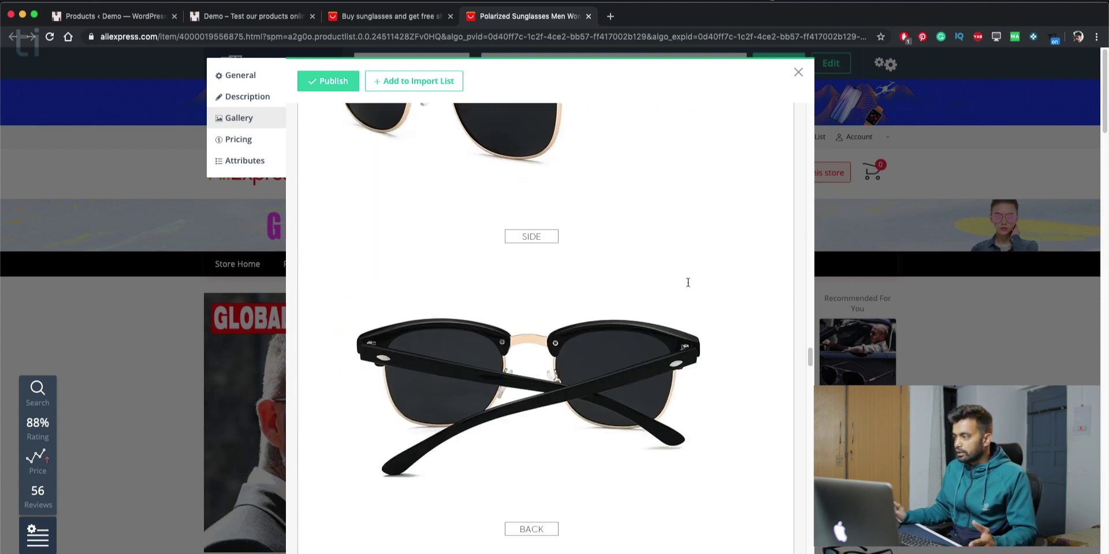
scroll(688, 281, "down", 10)
scroll(688, 282, "down", 20)
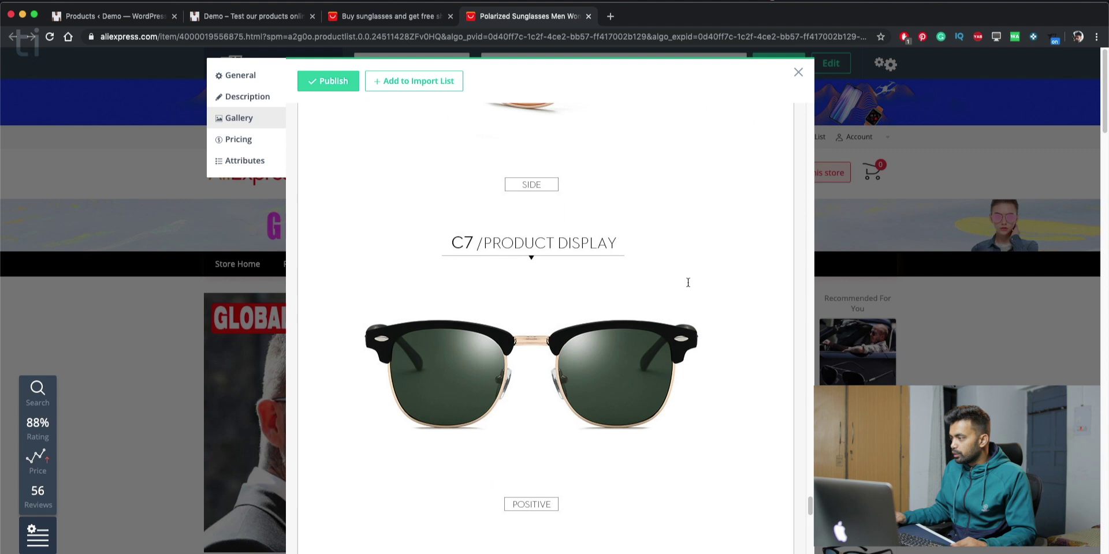
scroll(687, 282, "up", 4)
scroll(688, 282, "down", 1)
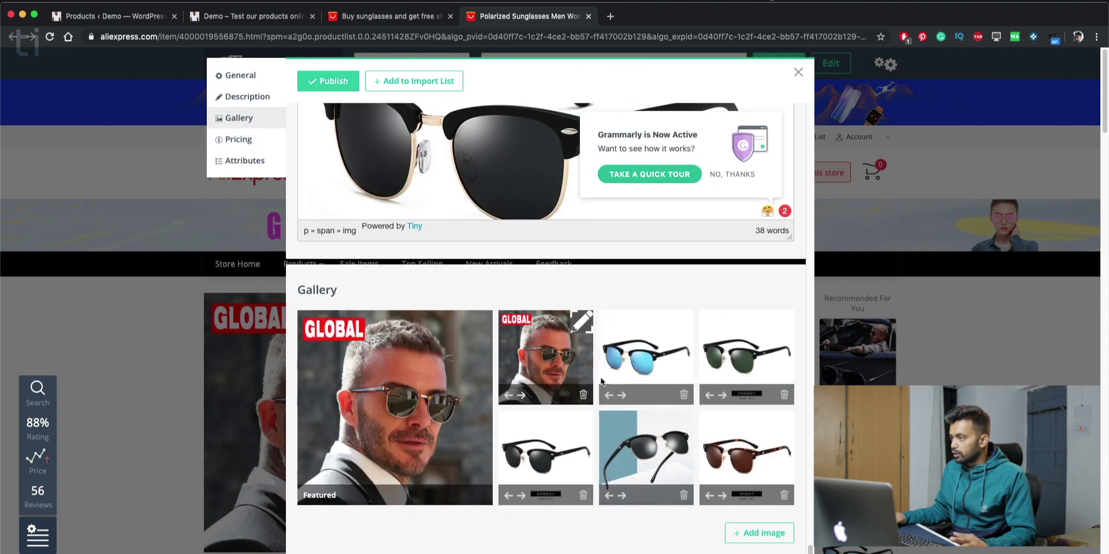
left_click(681, 322)
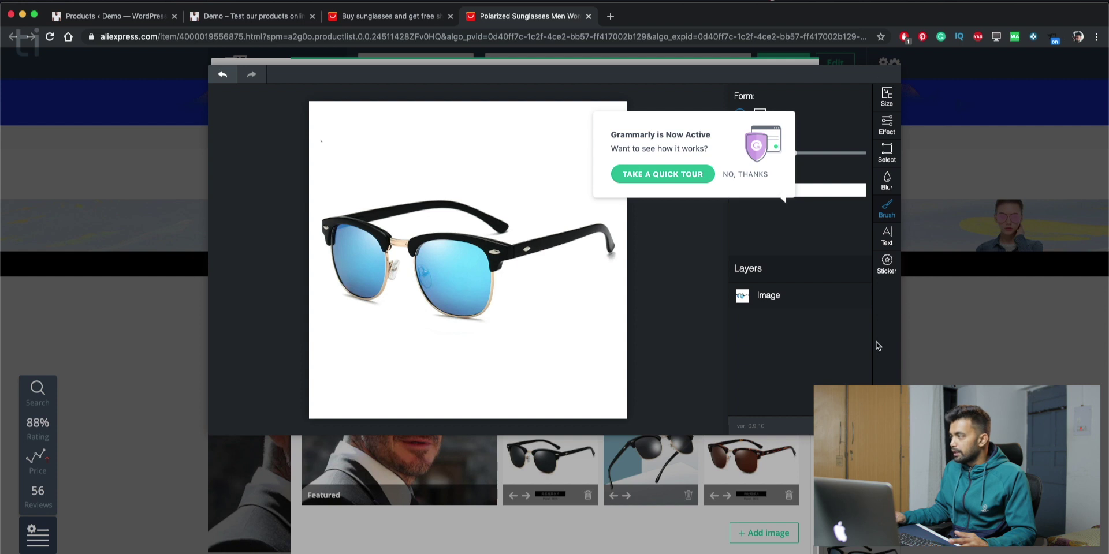
key("Escape")
Step: Review the product's pricing options, lens colour attributes and item specifics
scroll(363, 341, "down", 5)
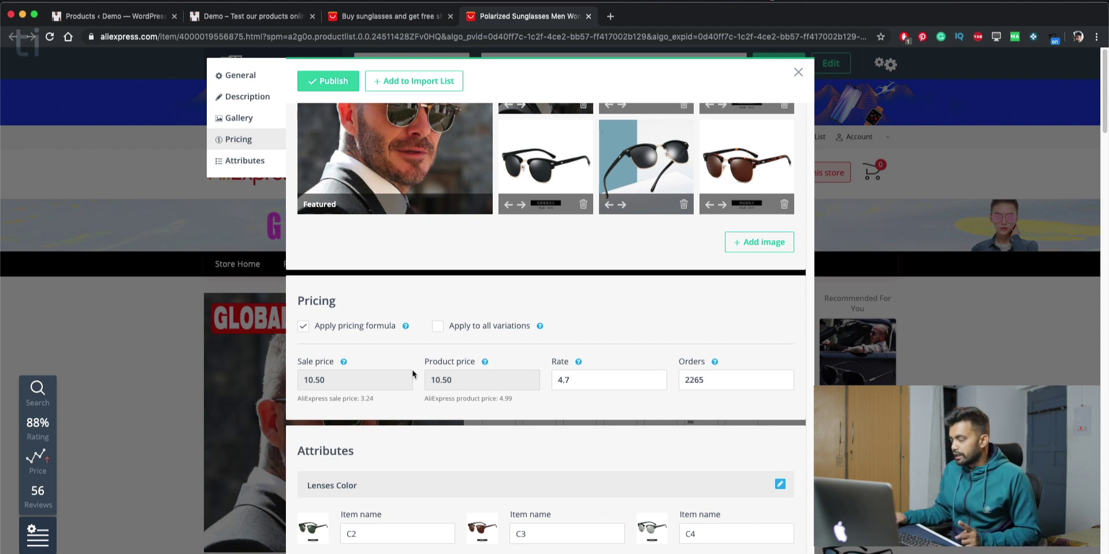
scroll(412, 374, "down", 1)
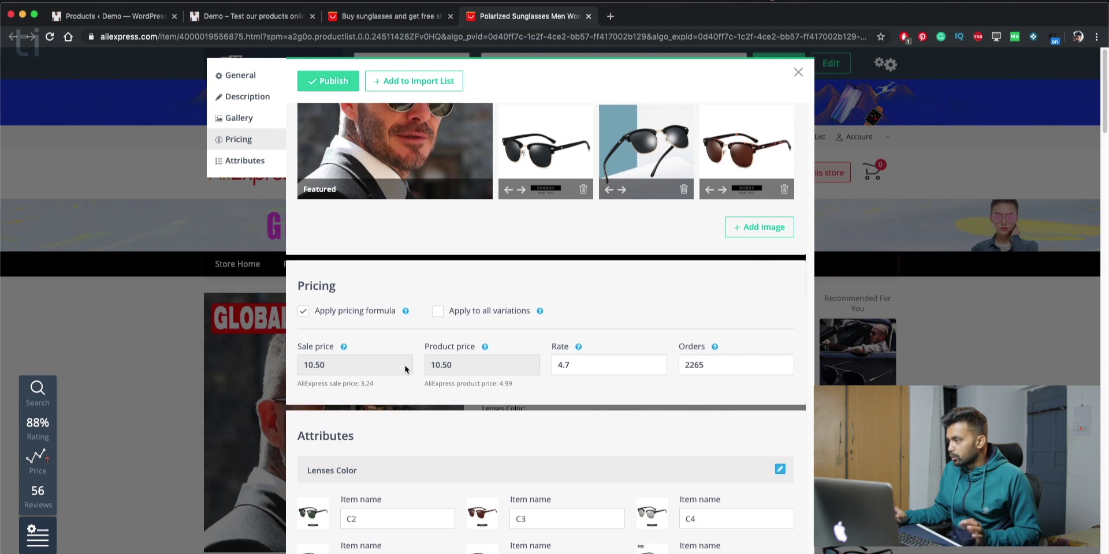
mouse_move(405, 311)
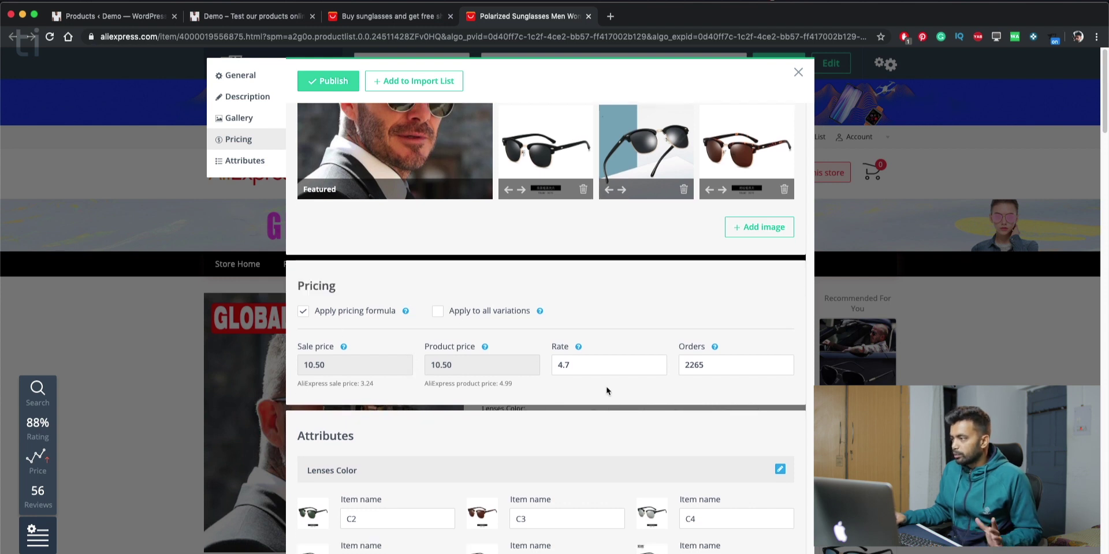
scroll(606, 391, "down", 10)
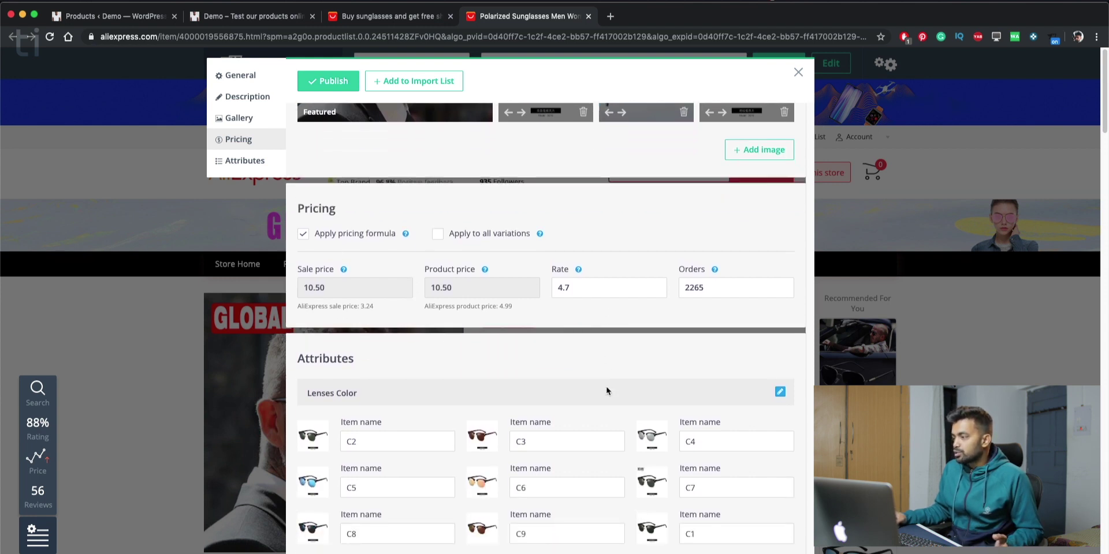
scroll(459, 381, "down", 8)
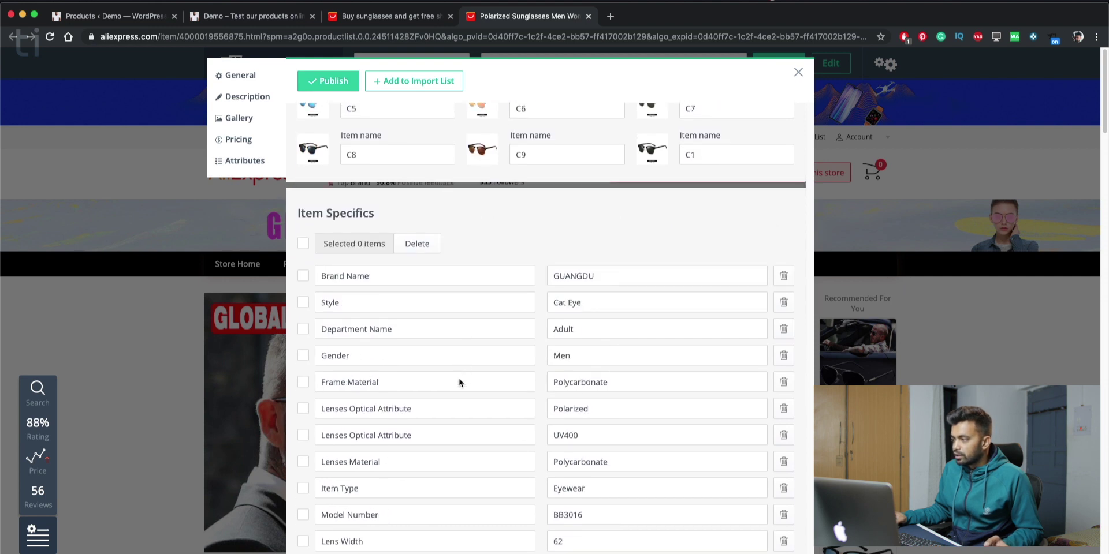
scroll(459, 379, "up", 1)
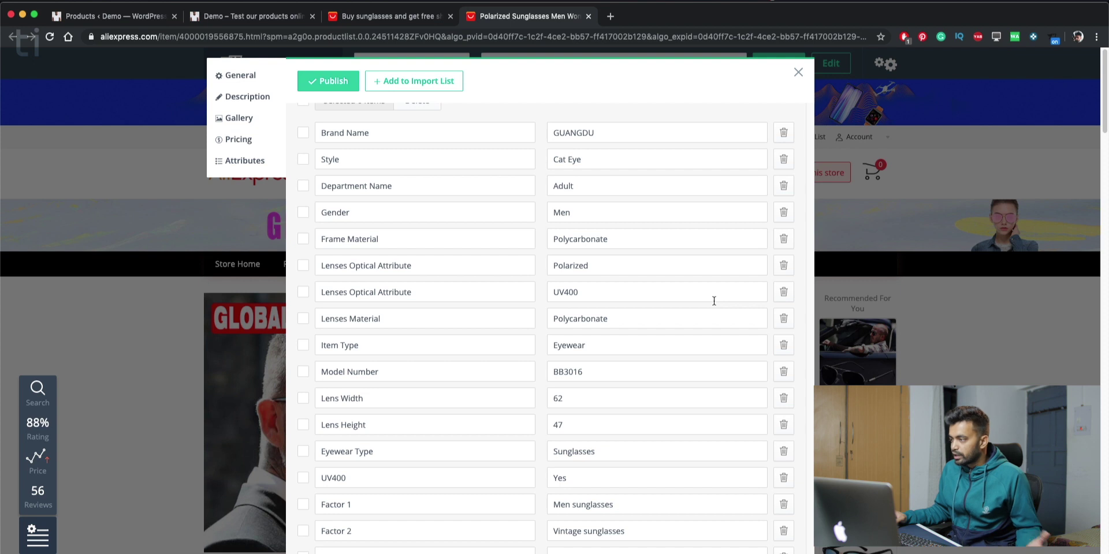
scroll(714, 301, "down", 4)
scroll(714, 300, "up", 3)
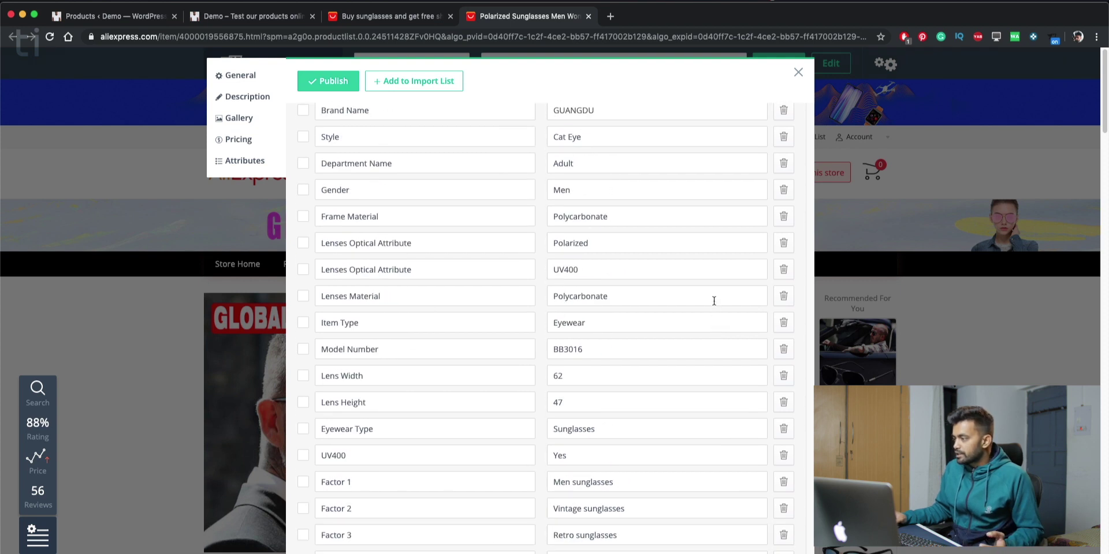
scroll(713, 301, "up", 10)
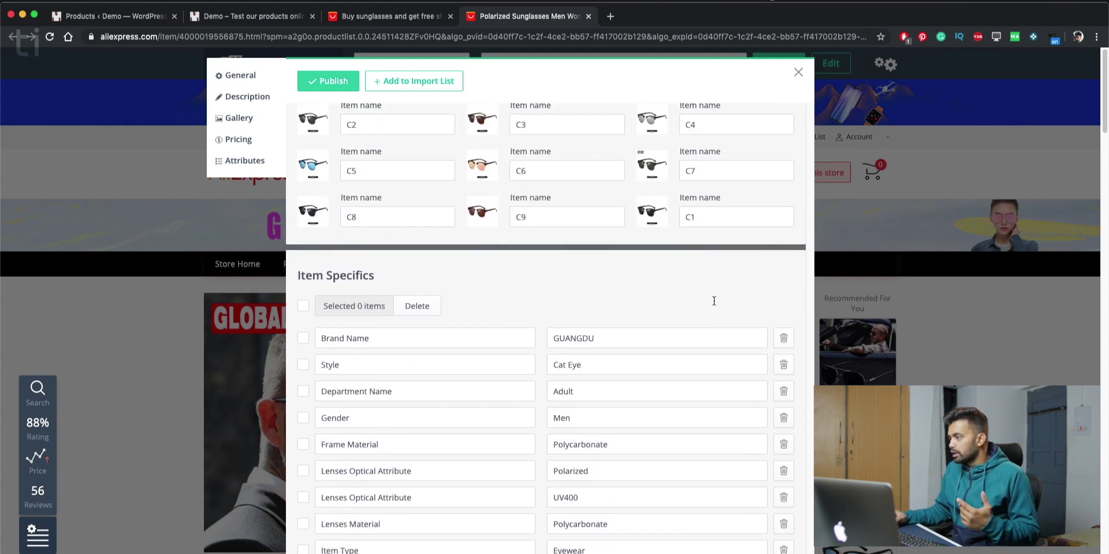
Step: Shorten the product title in the General section to Polarized Sunglasses Men Women
scroll(713, 305, "up", 15)
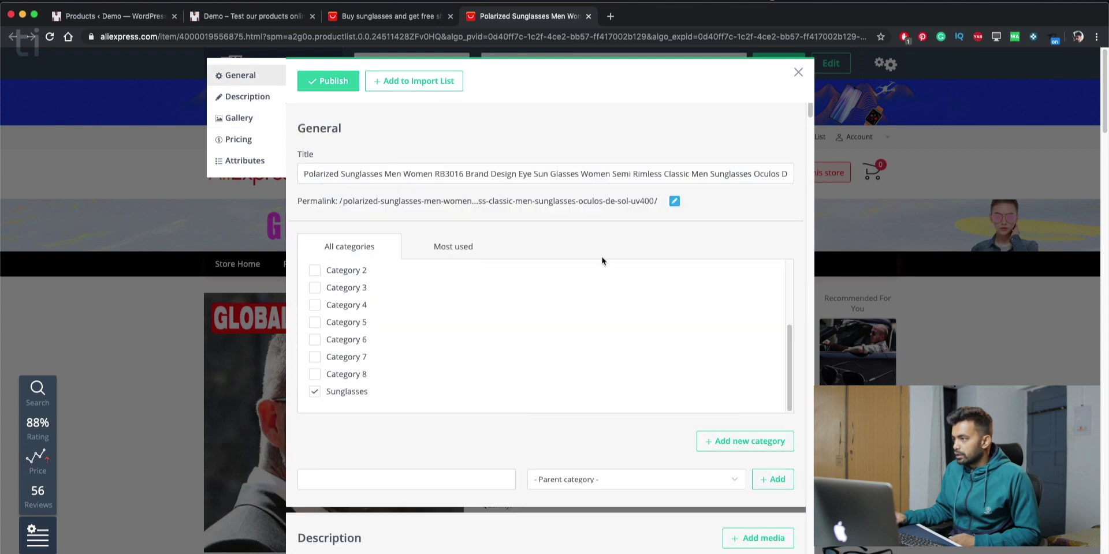
scroll(456, 326, "down", 5)
scroll(454, 347, "up", 5)
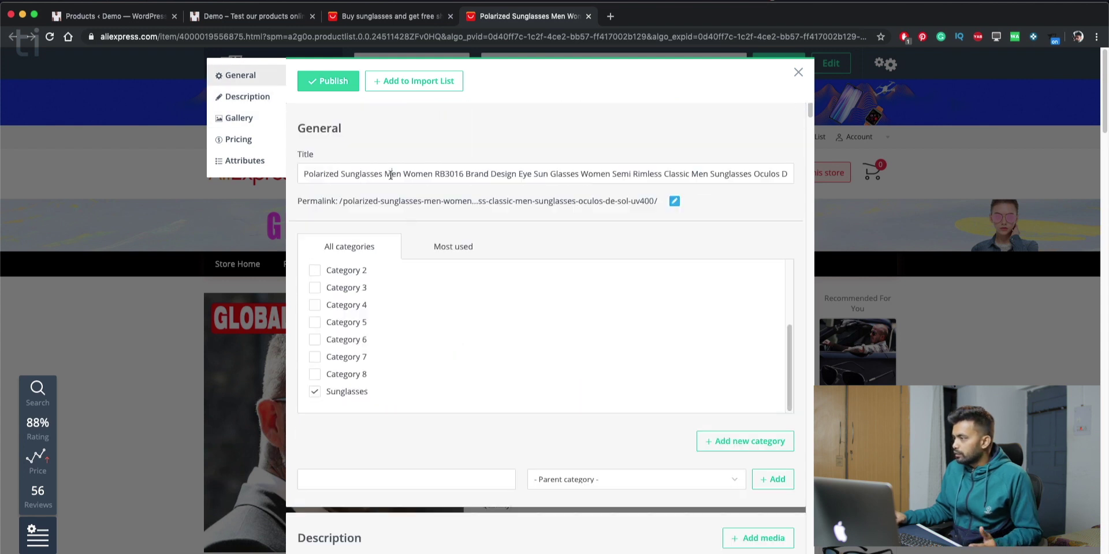
left_click(349, 173)
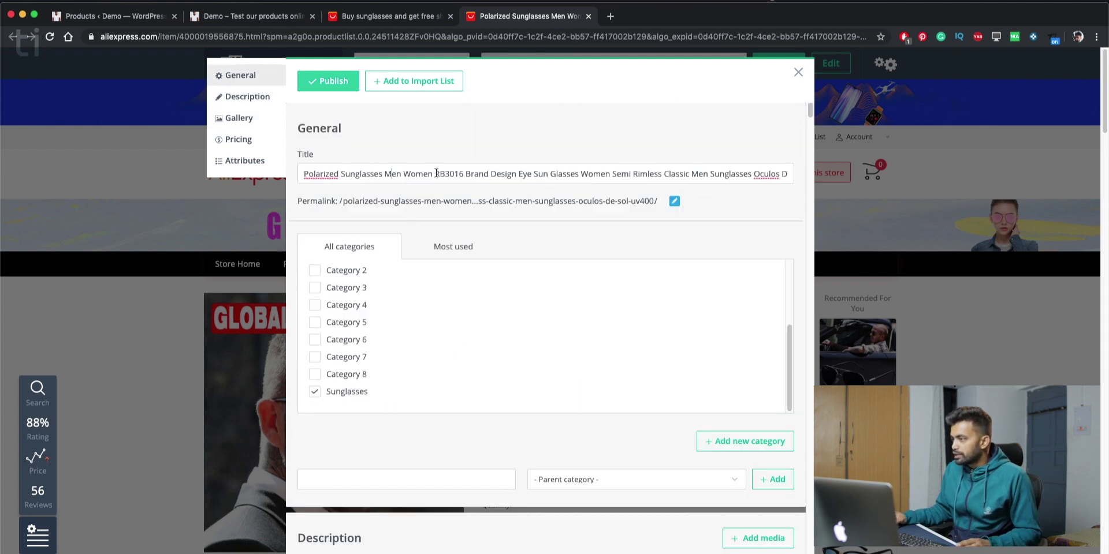
left_click_drag(436, 174, 962, 178)
key("BackSpace")
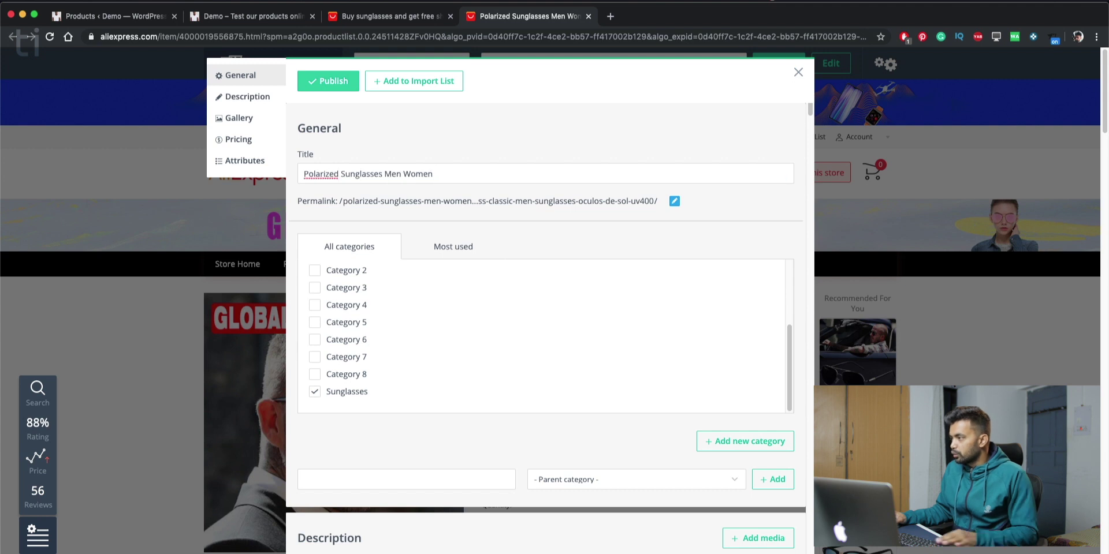
left_click(525, 143)
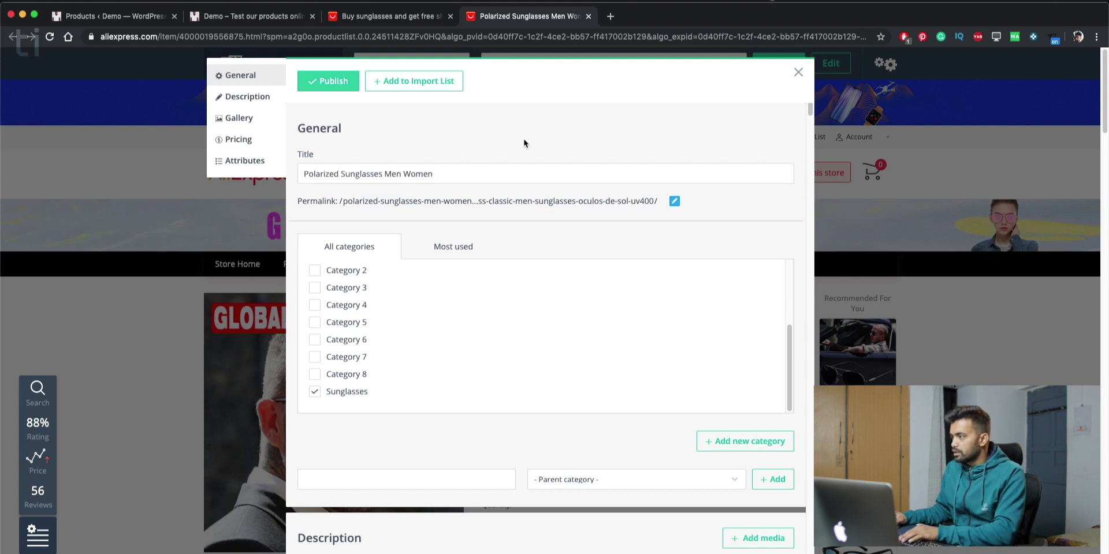
Step: Replace the product title with Men's Sunglasses and publish the product to the store
triple_click(506, 176)
type("Mens")
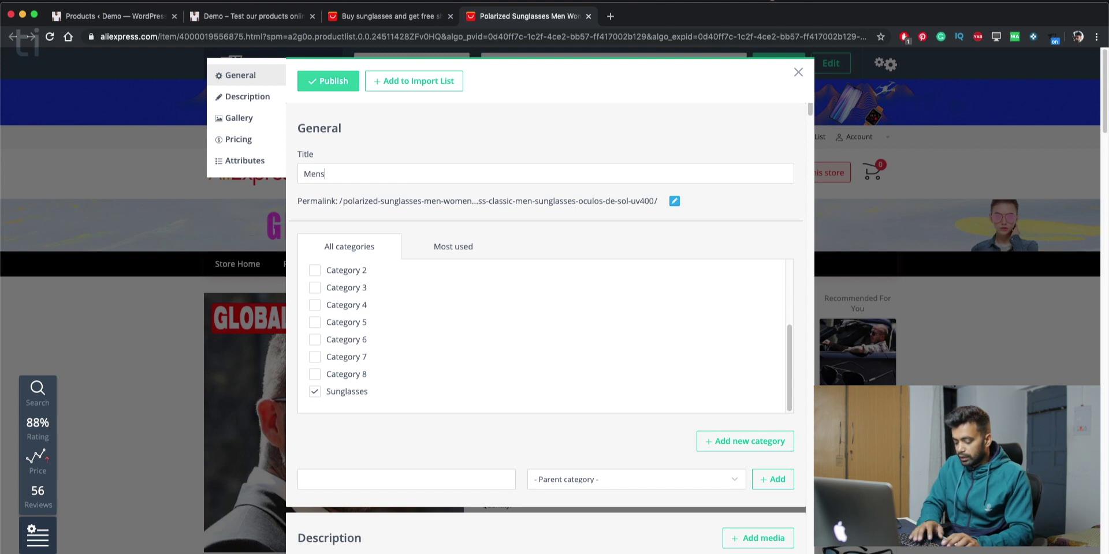
key("BackSpace")
type("'s Sun")
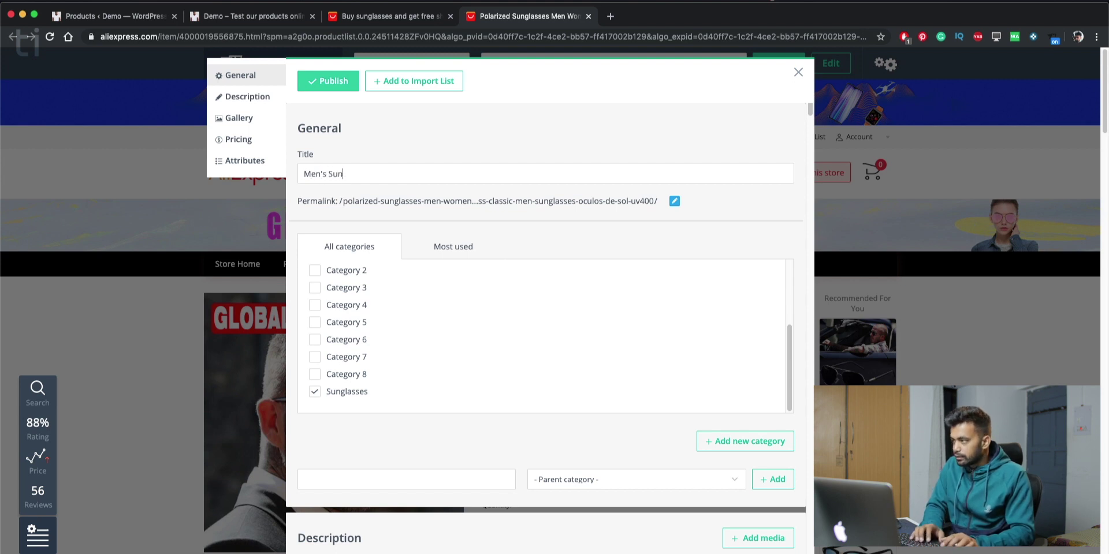
type("glasses")
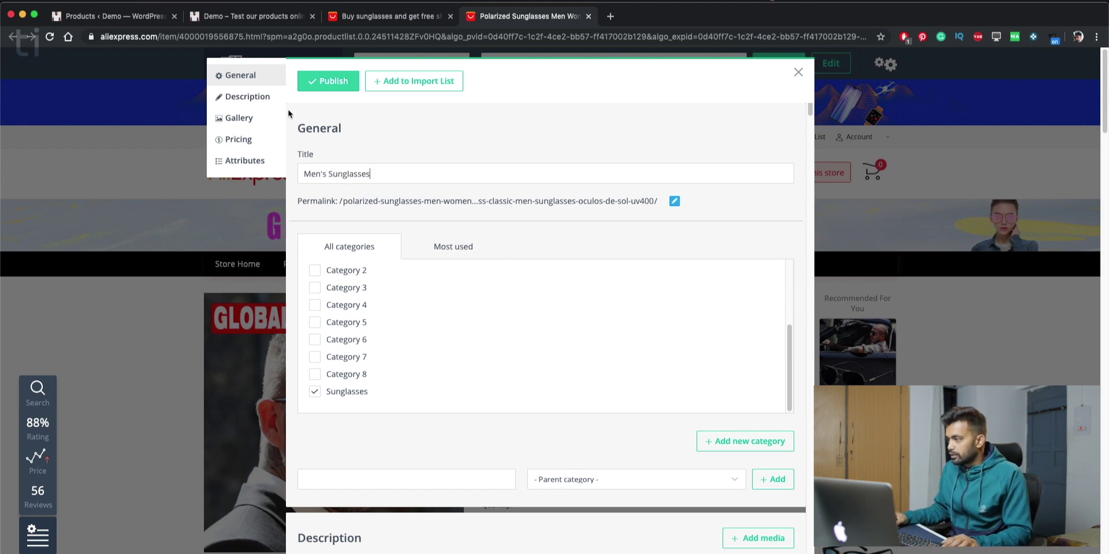
left_click(316, 85)
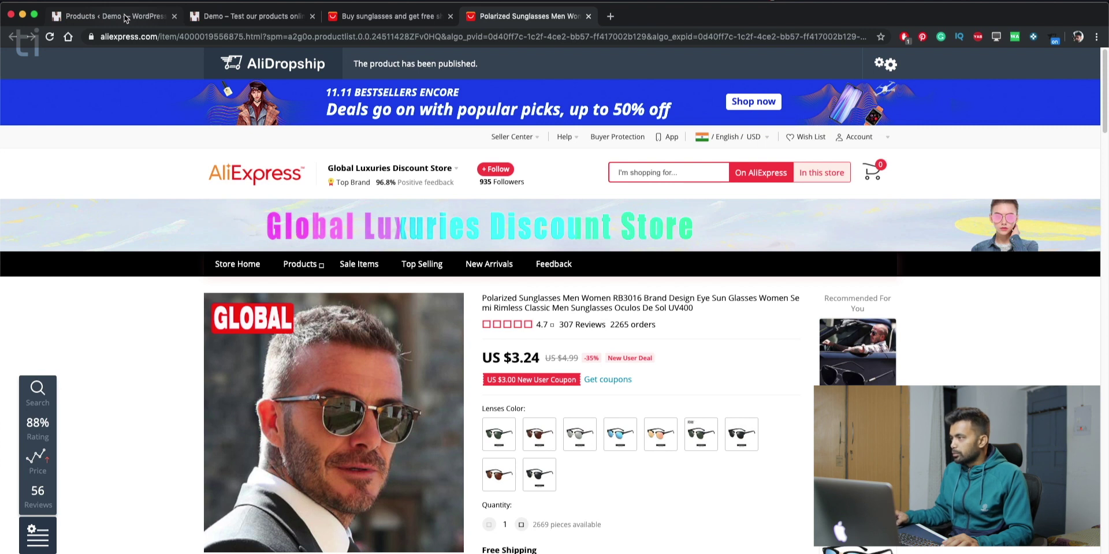
Step: Refresh the store's WordPress product list and open the published Men's Sunglasses product page in a new tab
left_click(126, 19)
key("super+r")
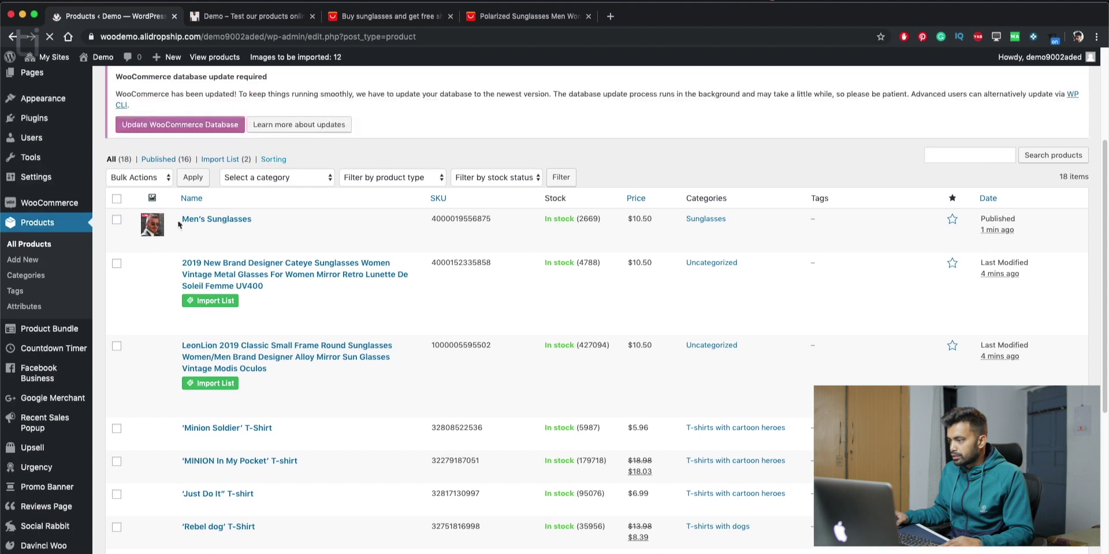
left_click(315, 231, "super")
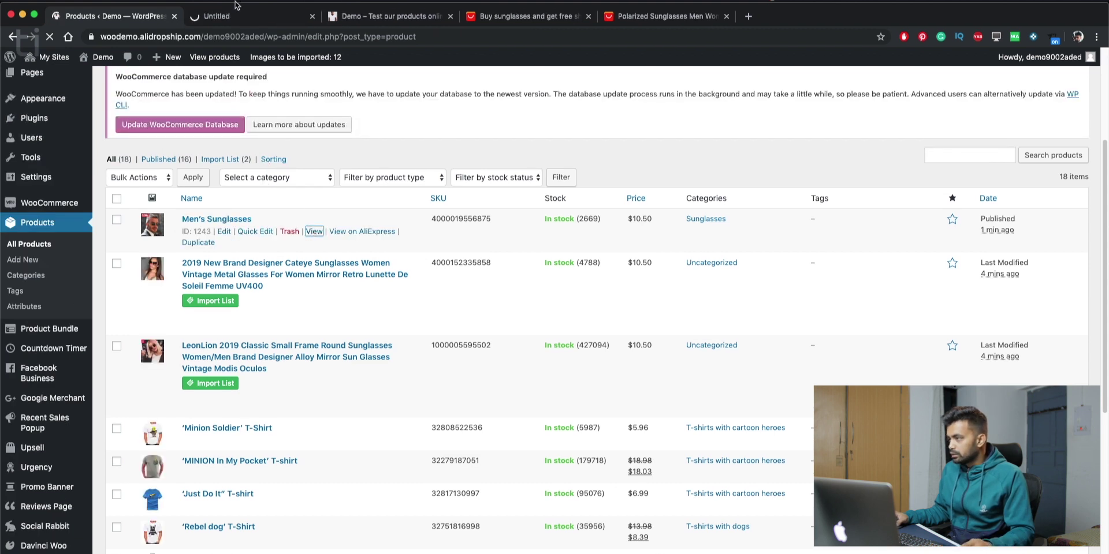
Step: Examine the Men's Sunglasses product page in the store, including its gallery and description images
key("ctrl+Tab")
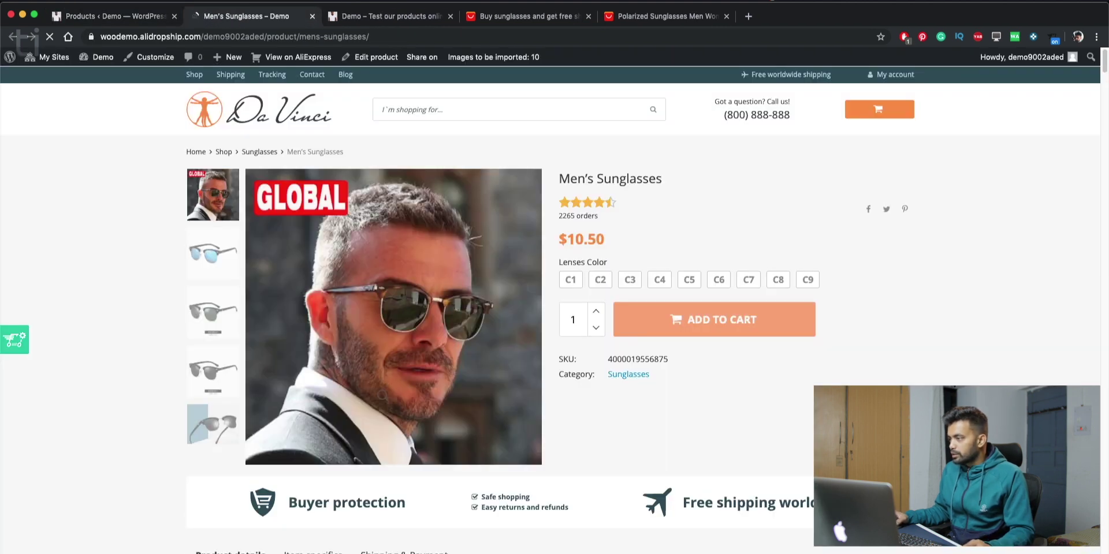
scroll(380, 395, "down", 20)
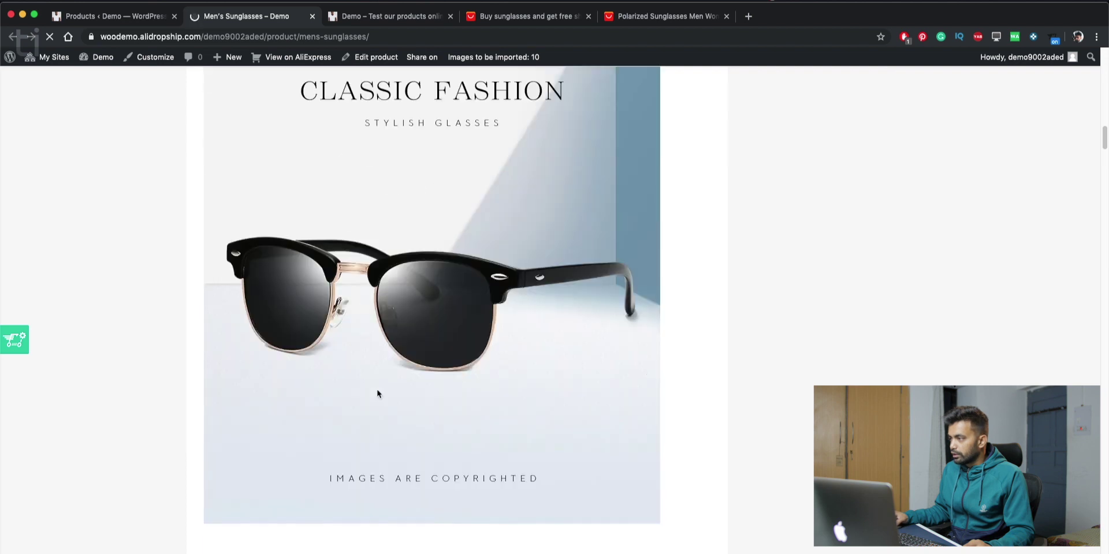
scroll(378, 393, "down", 7)
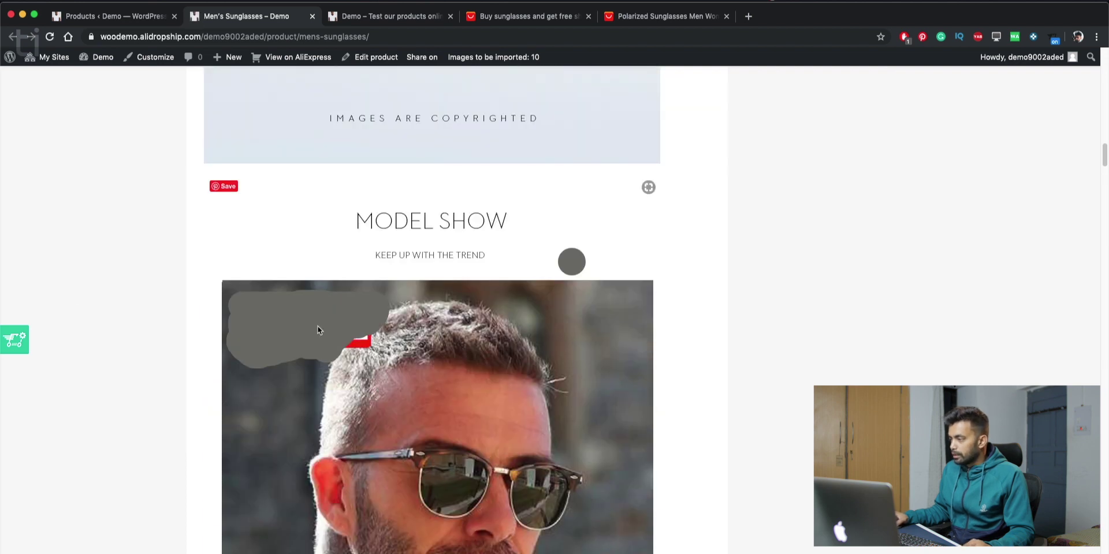
scroll(319, 329, "down", 10)
scroll(316, 366, "up", 20)
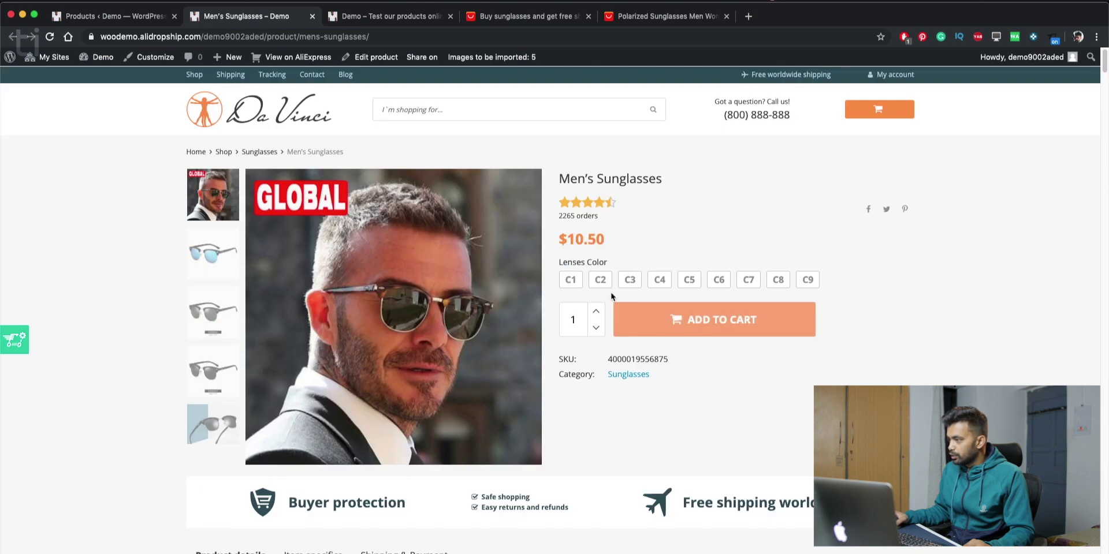
Step: Try lens colours C3 and C6 on the product page and look over the product details
left_click(630, 281)
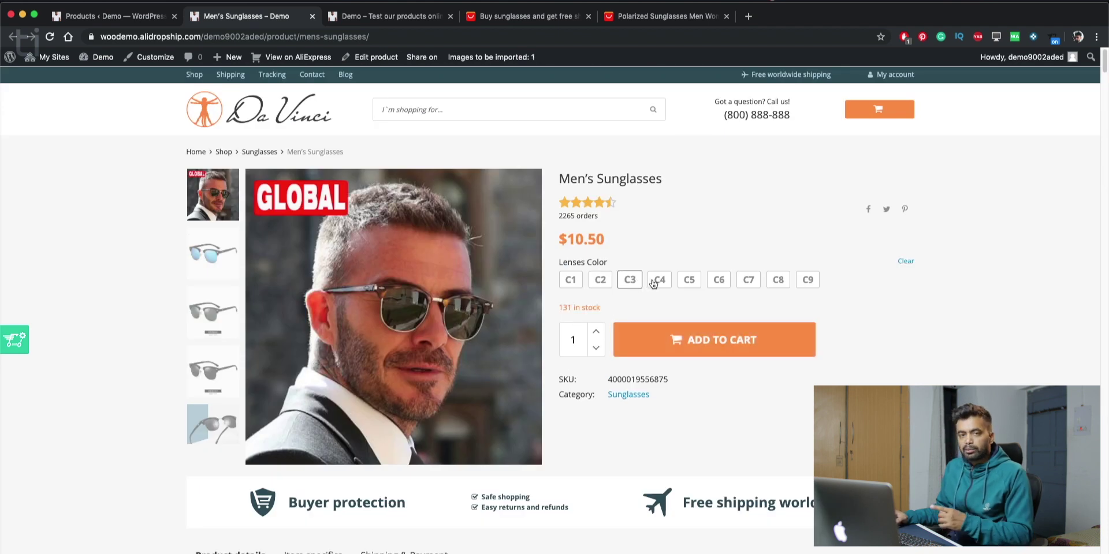
left_click(718, 280)
scroll(581, 385, "down", 2)
scroll(581, 385, "down", 15)
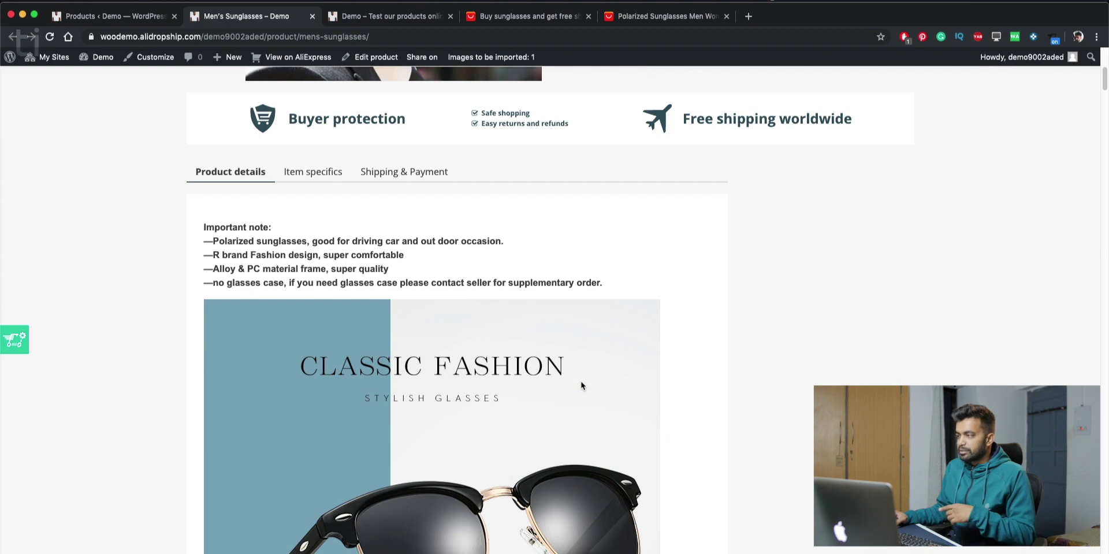
scroll(583, 384, "up", 20)
Step: Return to the WordPress products list and open AliDropship's Traffic Report
left_click(106, 18)
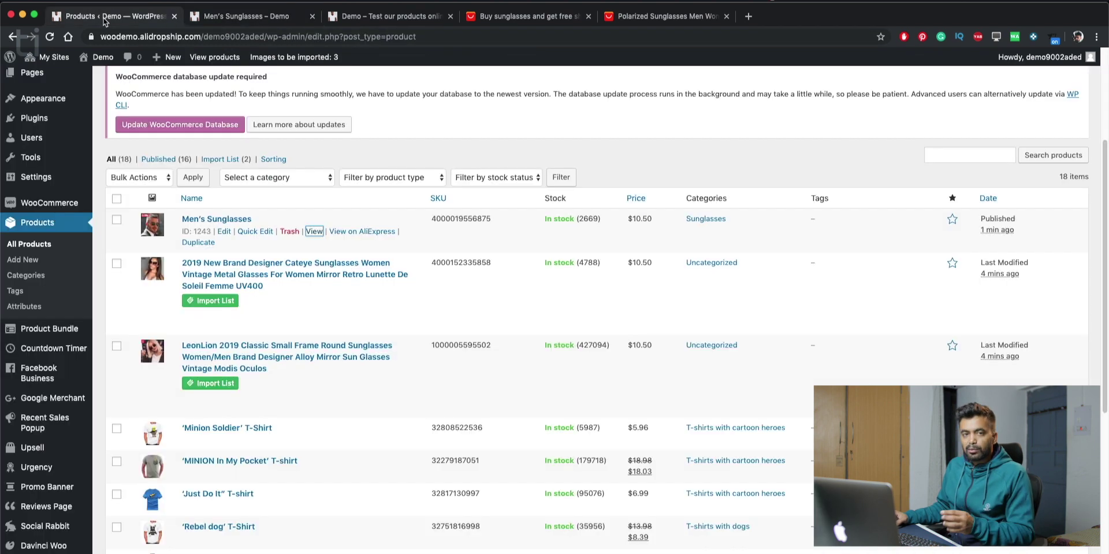
scroll(48, 96, "up", 5)
left_click(49, 75)
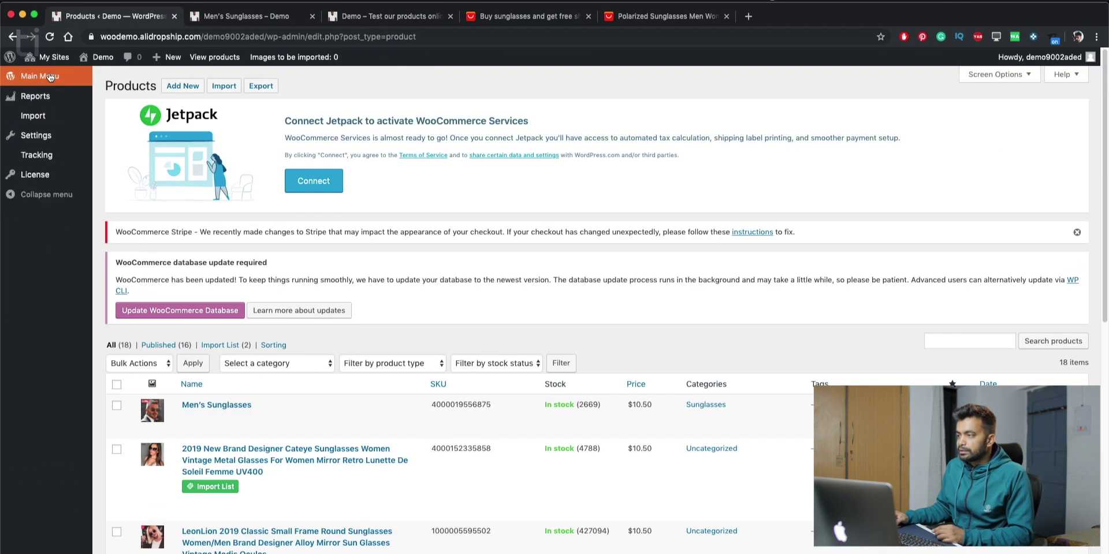
mouse_move(46, 96)
left_click(114, 105)
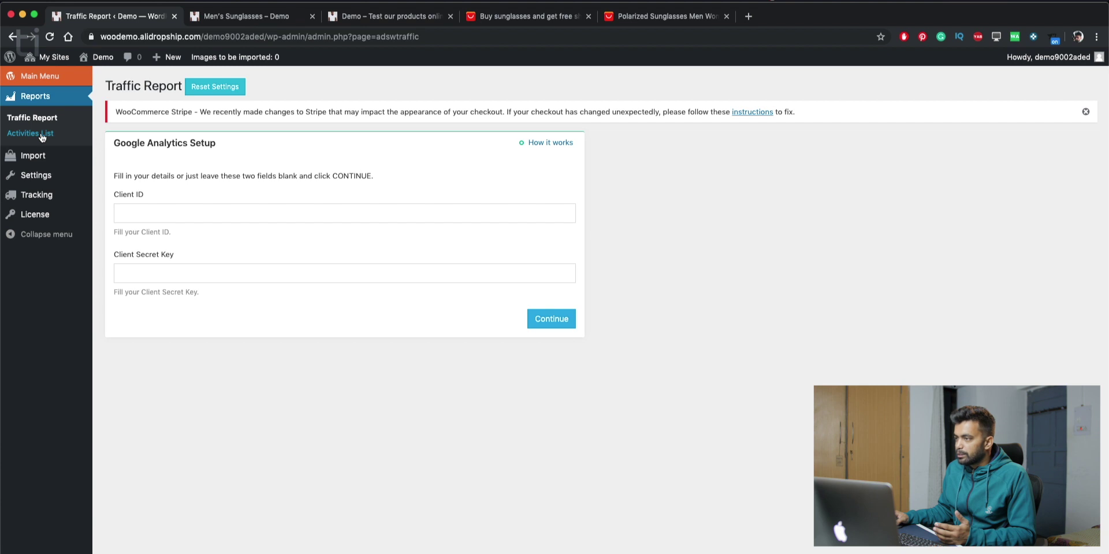
Step: Open the Import Products page, view the package code dialog for adding imports, and close it
left_click(33, 156)
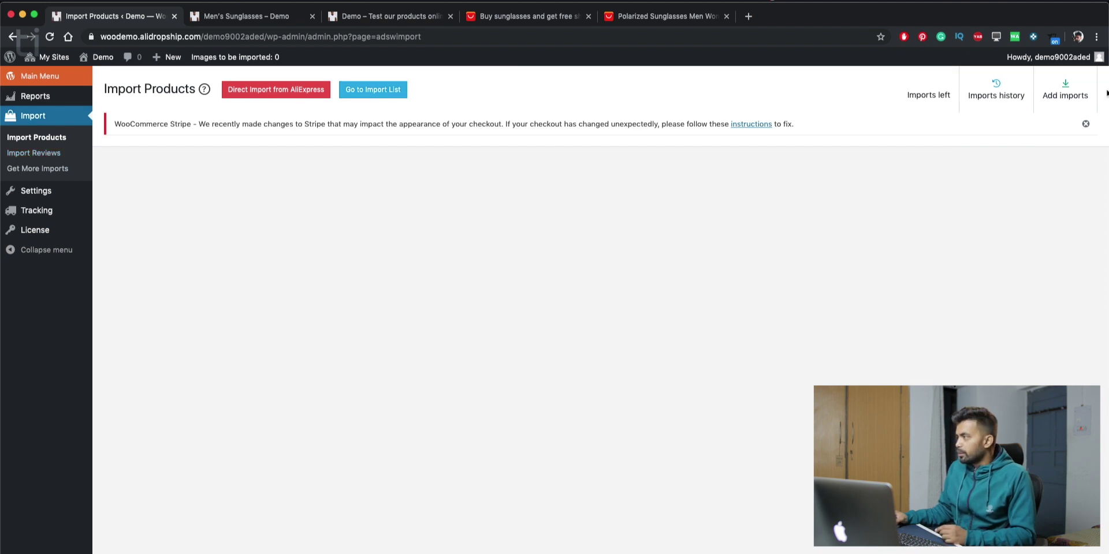
left_click(1065, 91)
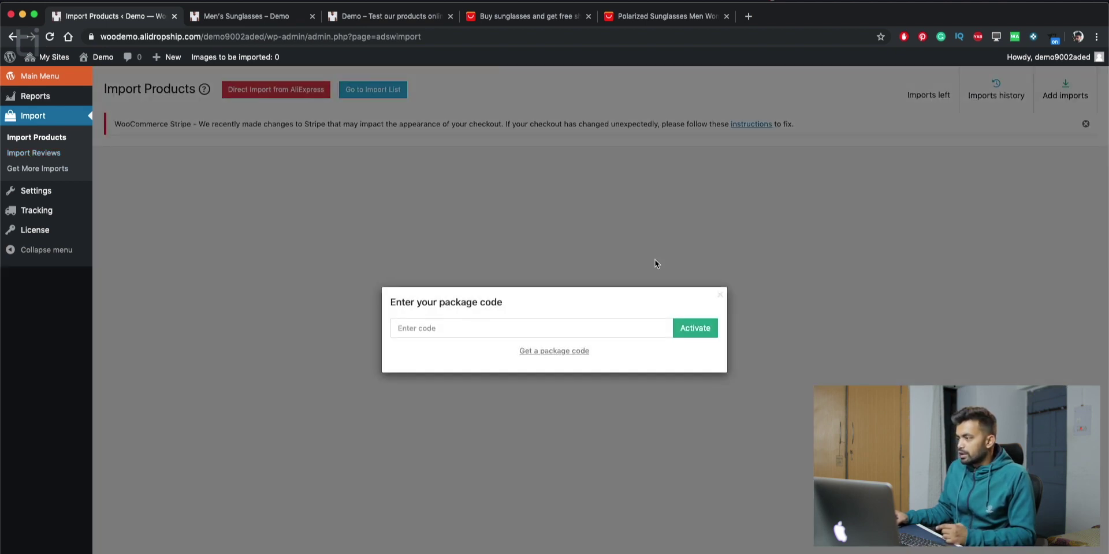
left_click(719, 295)
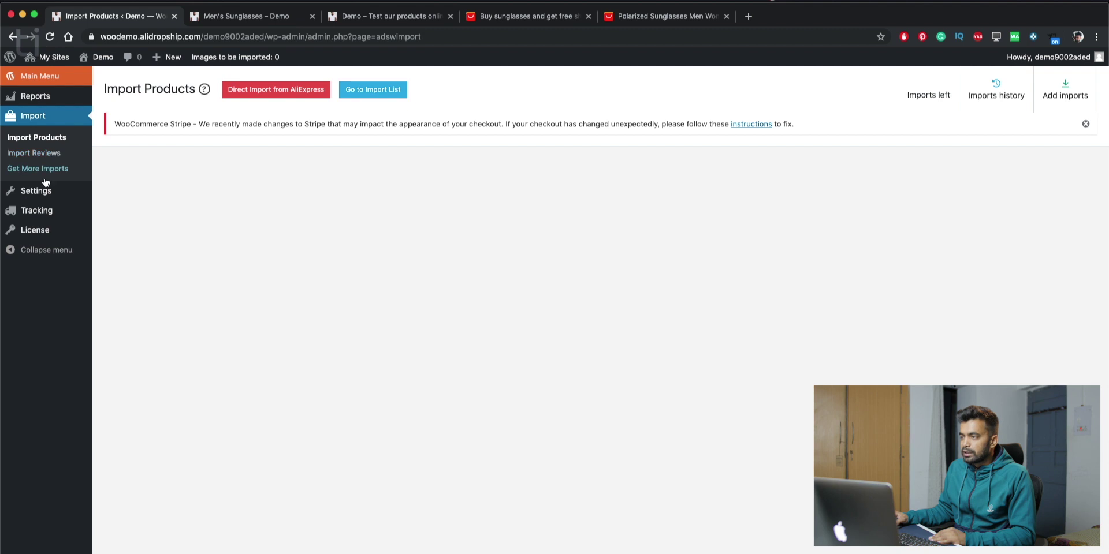
Step: Open AliDropship's General settings and review the order fulfilment options, trying out the default phone number override and the supplier note
mouse_move(36, 193)
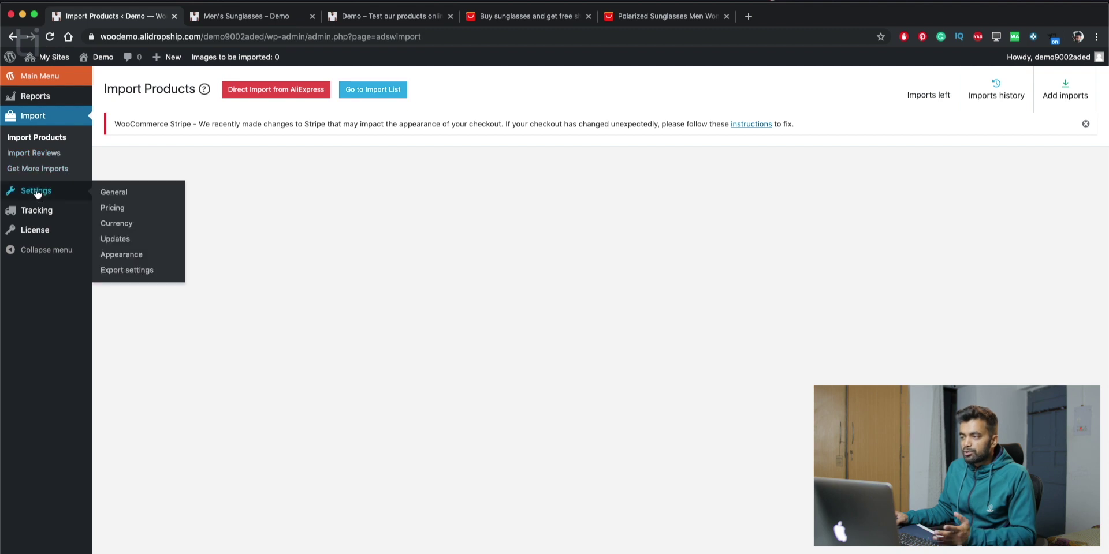
left_click(113, 193)
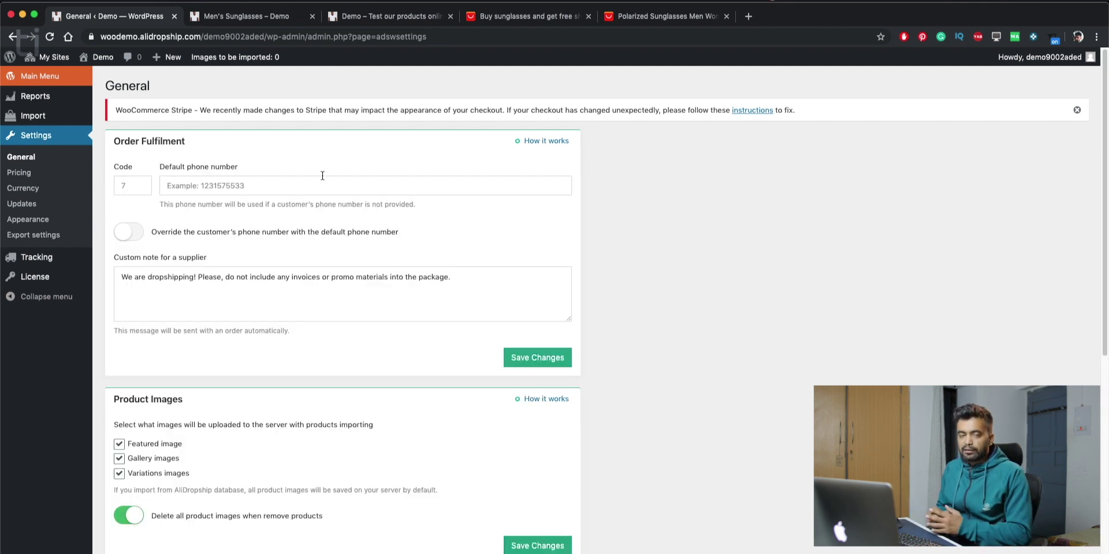
scroll(213, 254, "down", 1)
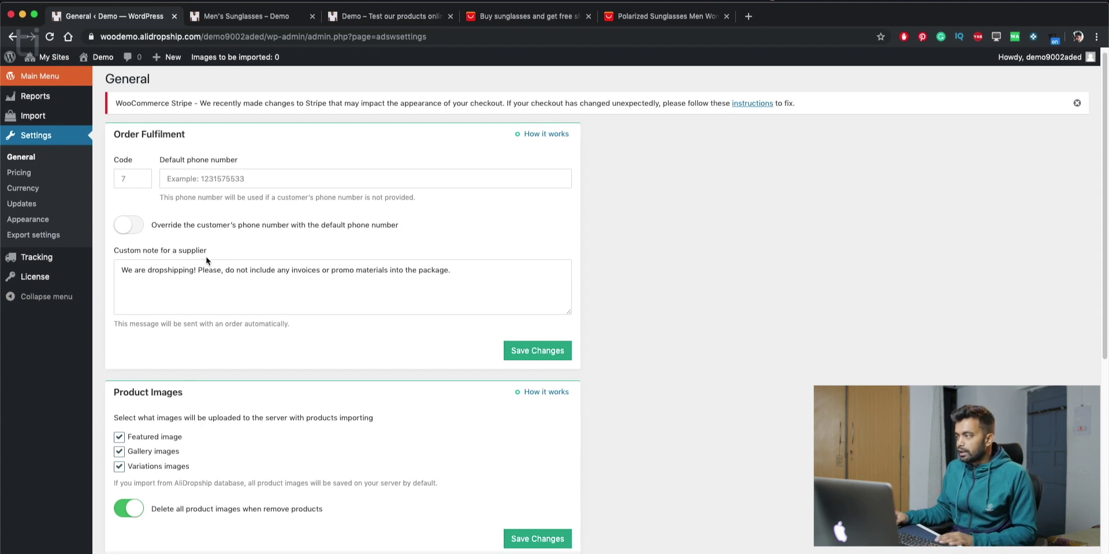
scroll(225, 237, "up", 1)
left_click(315, 234)
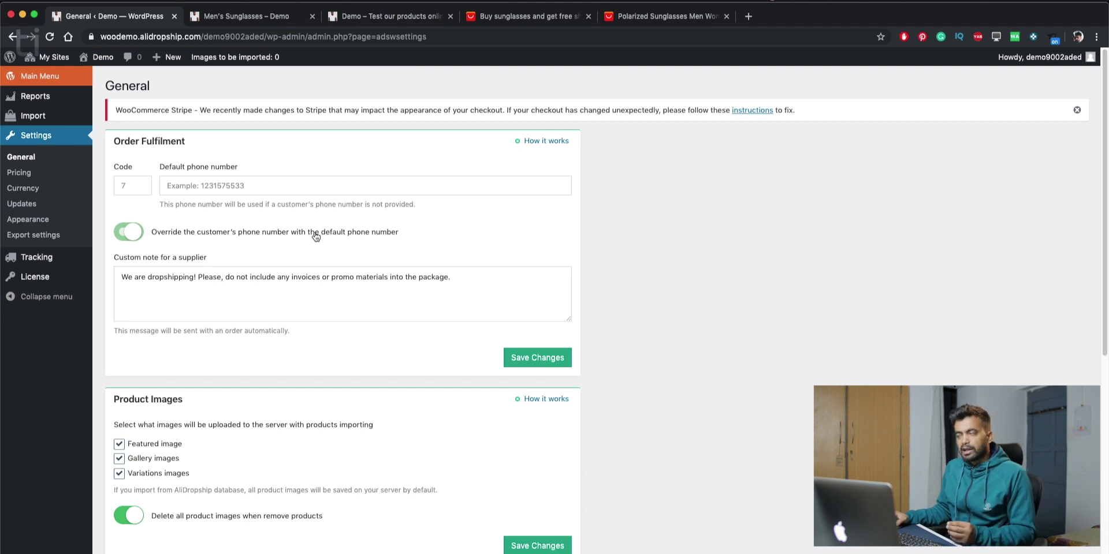
left_click(146, 234)
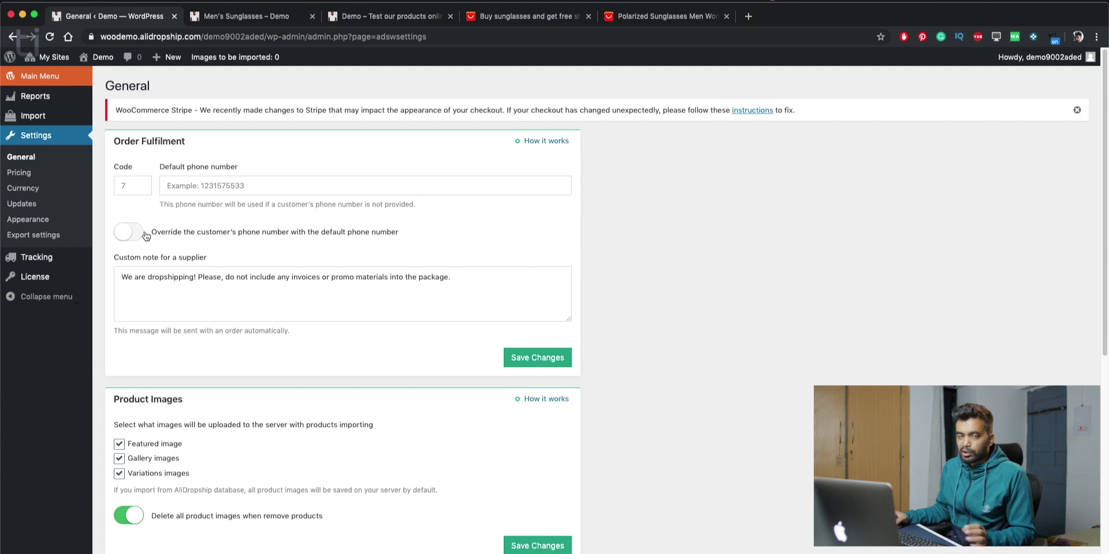
left_click(151, 281)
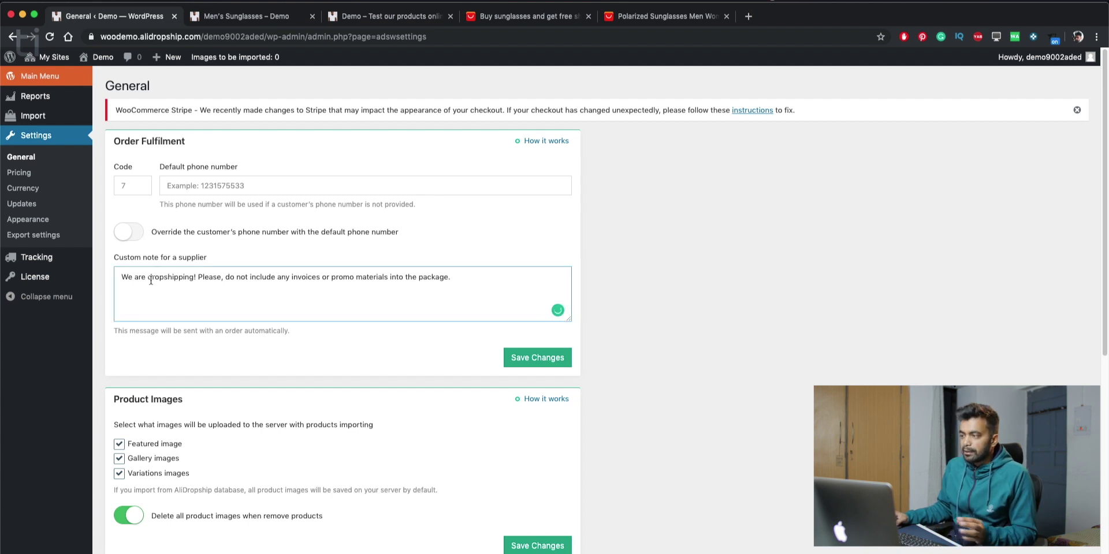
Step: Review the product images, tracking service and AliExpress cashback sections of the General settings
scroll(146, 411, "down", 3)
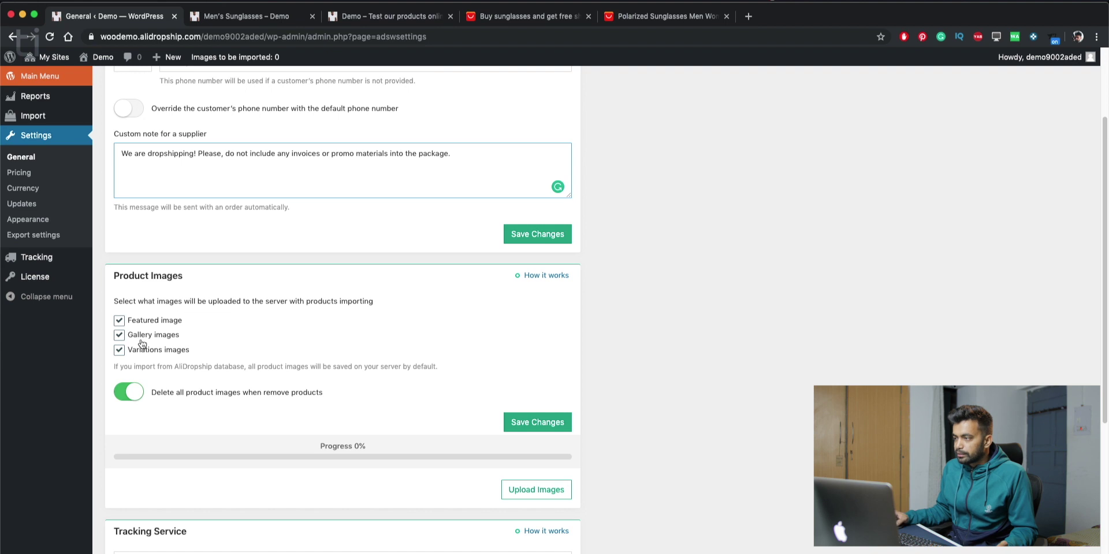
scroll(142, 344, "down", 5)
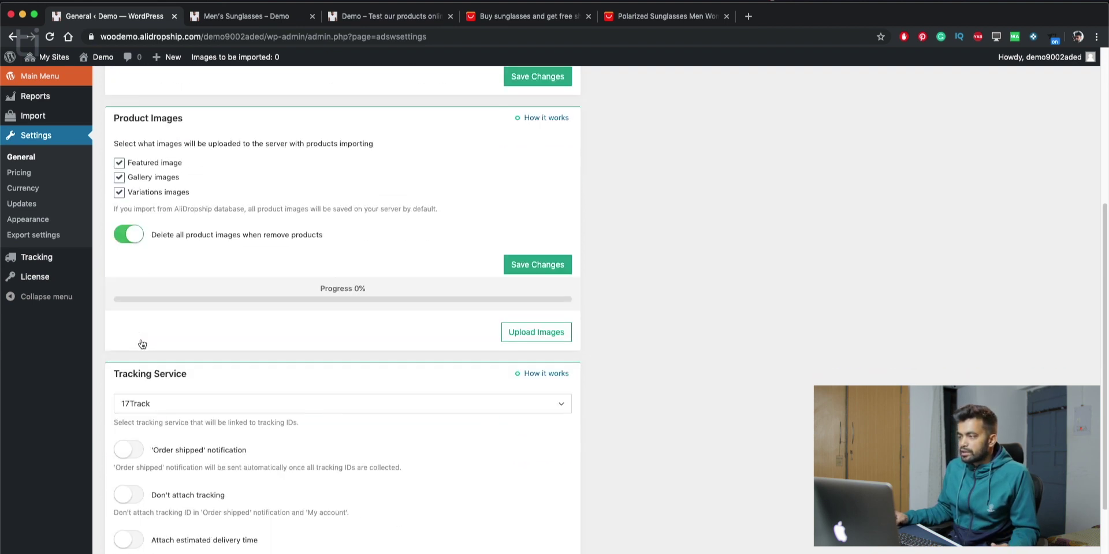
scroll(142, 344, "down", 4)
left_click(164, 284)
left_click(163, 287)
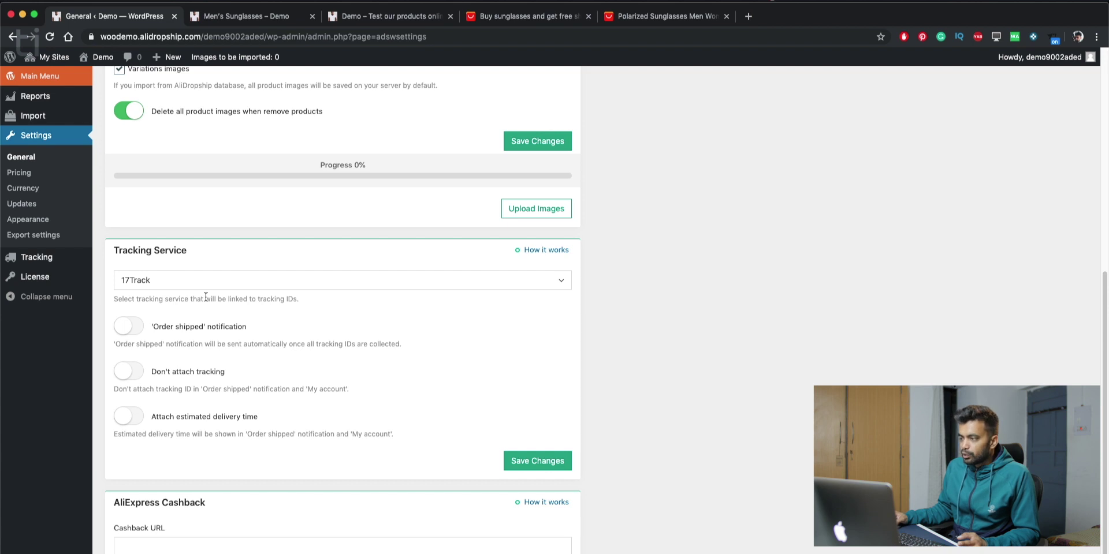
scroll(206, 297, "down", 1)
left_click(128, 296)
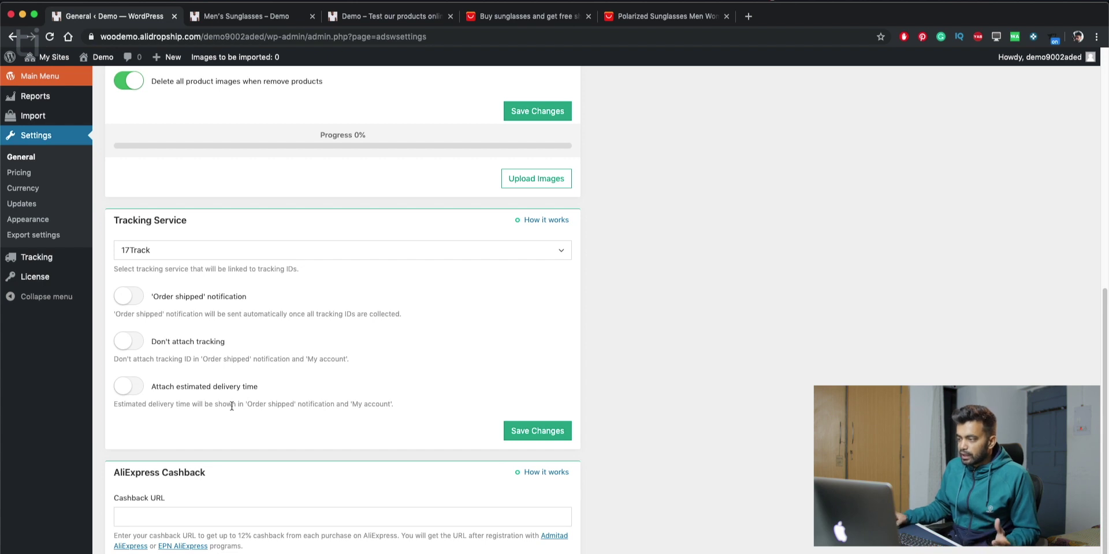
scroll(232, 408, "down", 1)
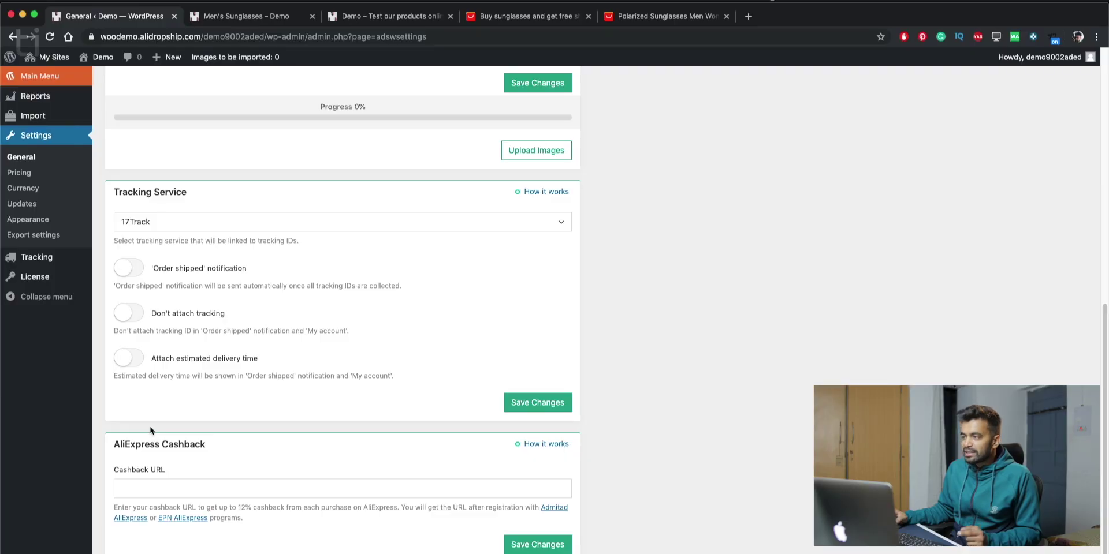
Step: Open the Pricing settings and add a new pricing markup formula
left_click(38, 171)
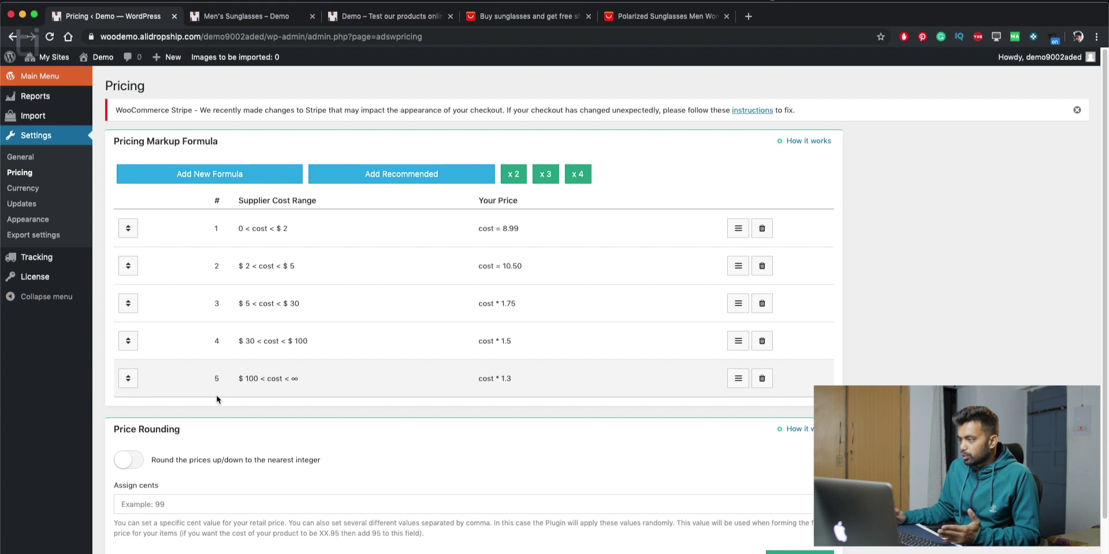
scroll(251, 312, "down", 3)
scroll(271, 173, "up", 3)
left_click(252, 172)
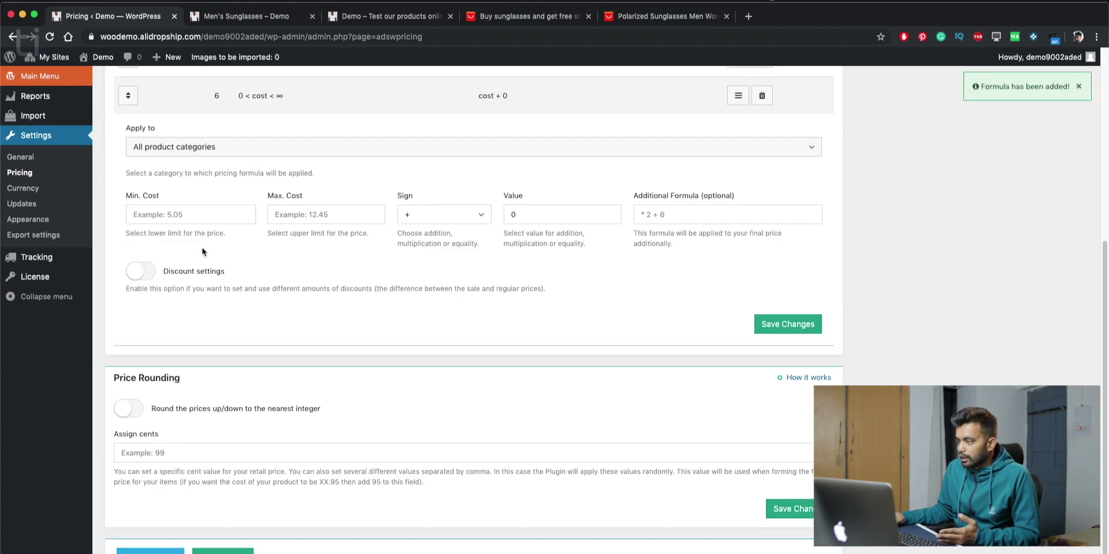
Step: Set the new formula's minimum cost to 200.00 and maximum cost to 1000.00
left_click(211, 216)
left_click(209, 242)
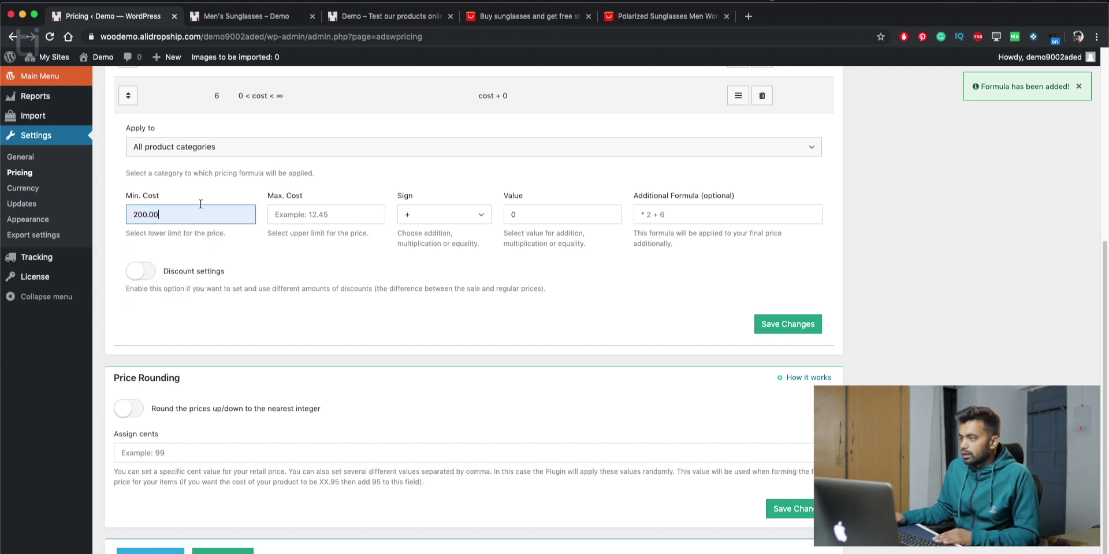
left_click(322, 217)
left_click(307, 238)
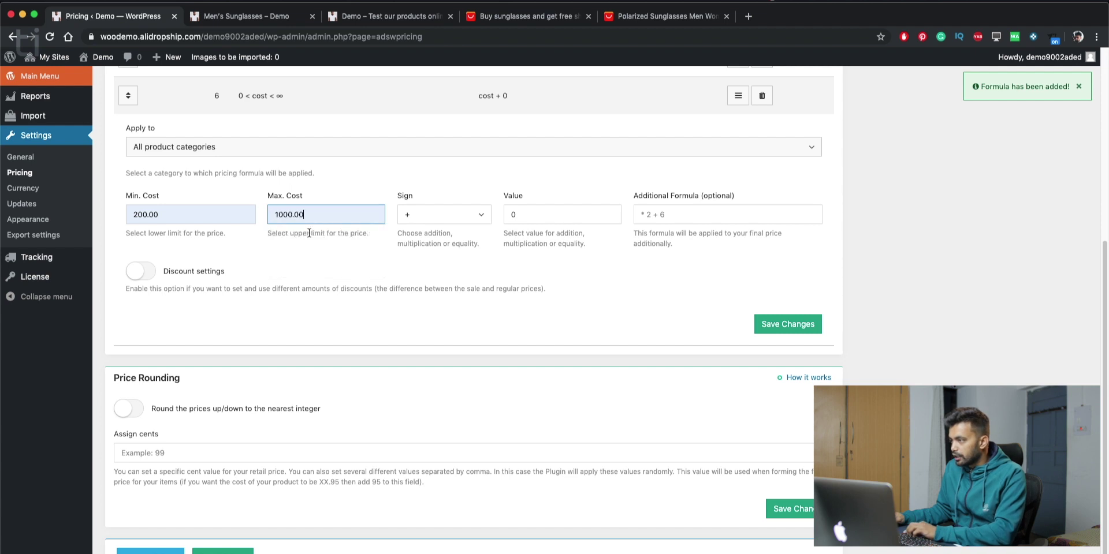
Step: Set the new formula's value to 200, keeping the addition sign
left_click(481, 215)
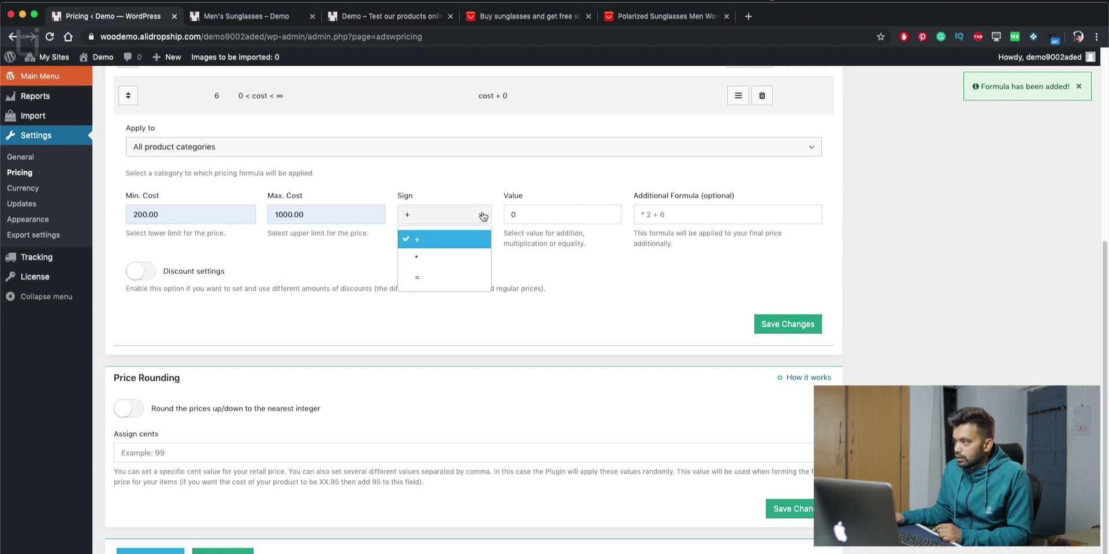
key("Tab")
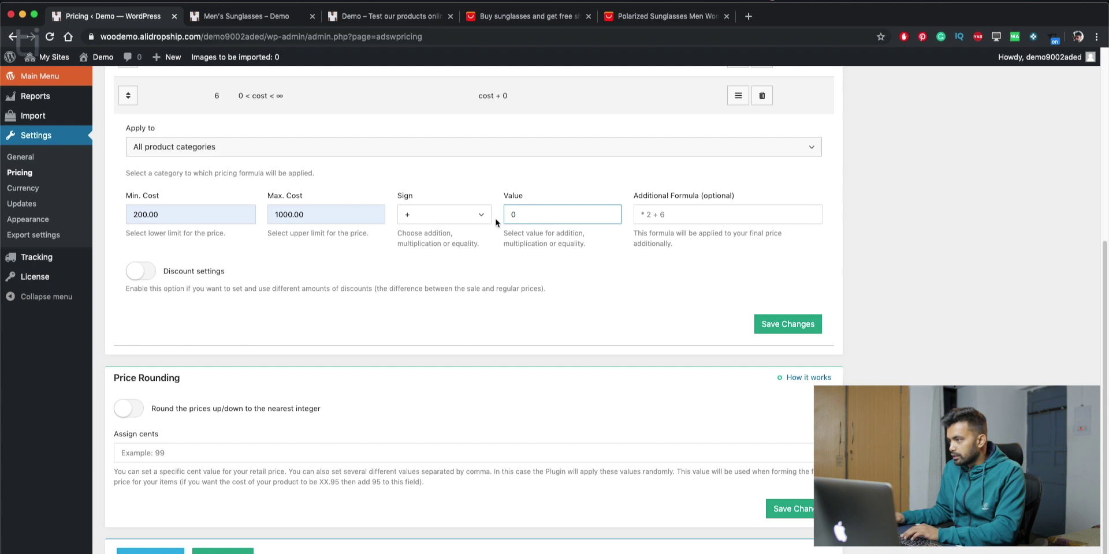
type("200")
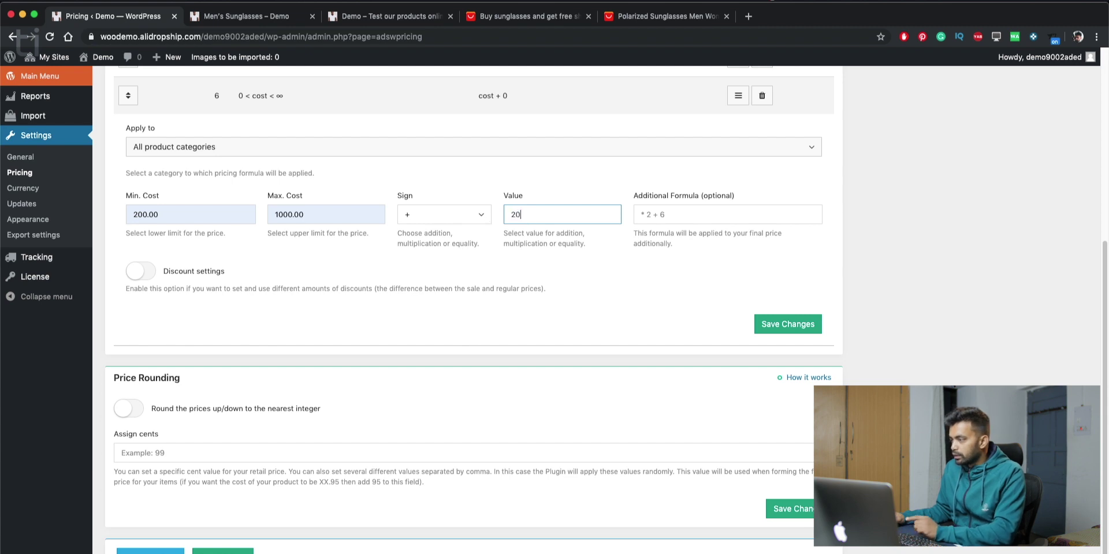
Step: Set the new formula's sign to multiplication (*) and its value to 1.1
left_click(477, 223)
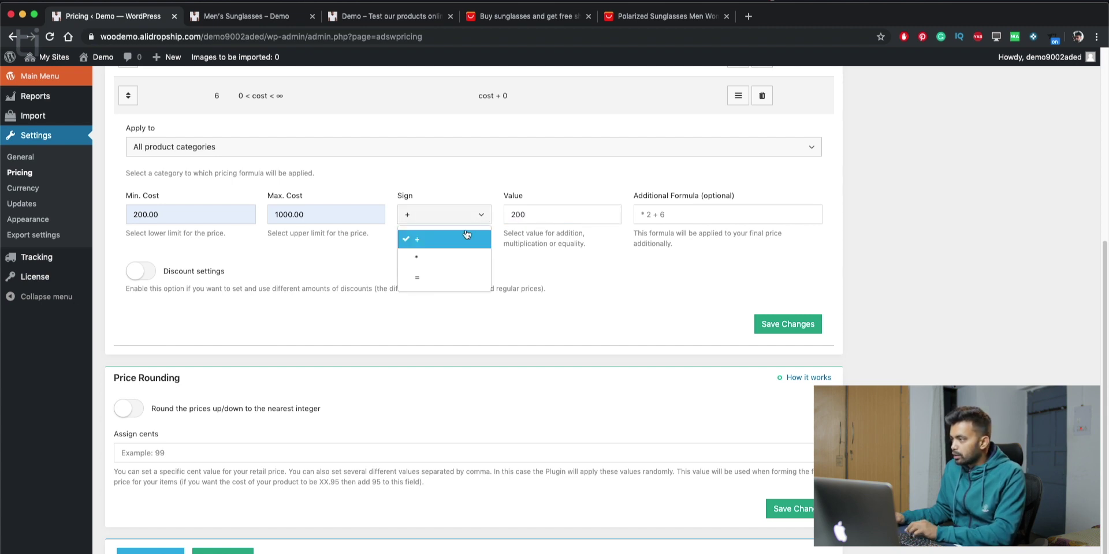
left_click(431, 261)
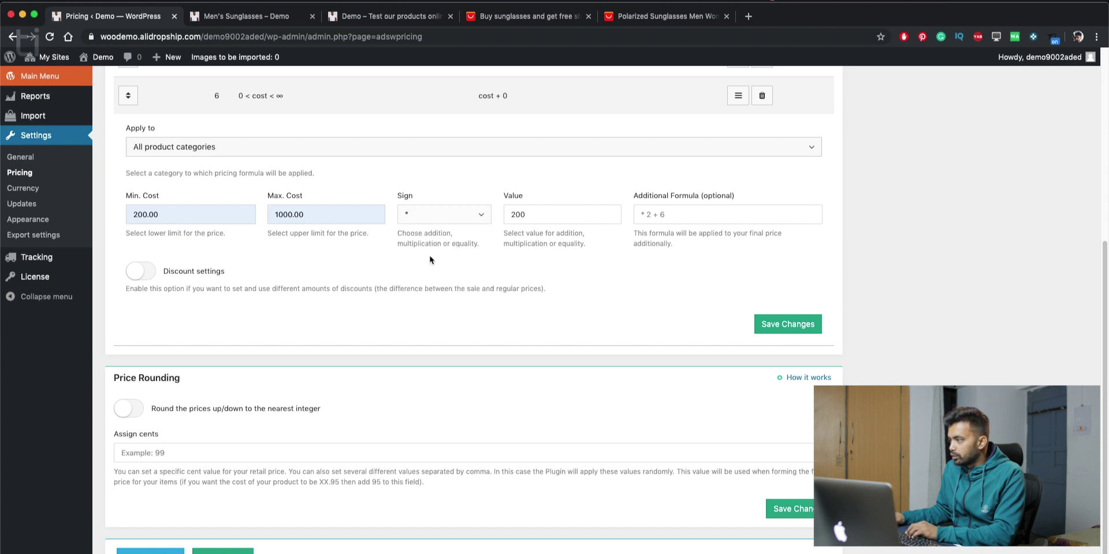
left_click(602, 210)
type("1.1")
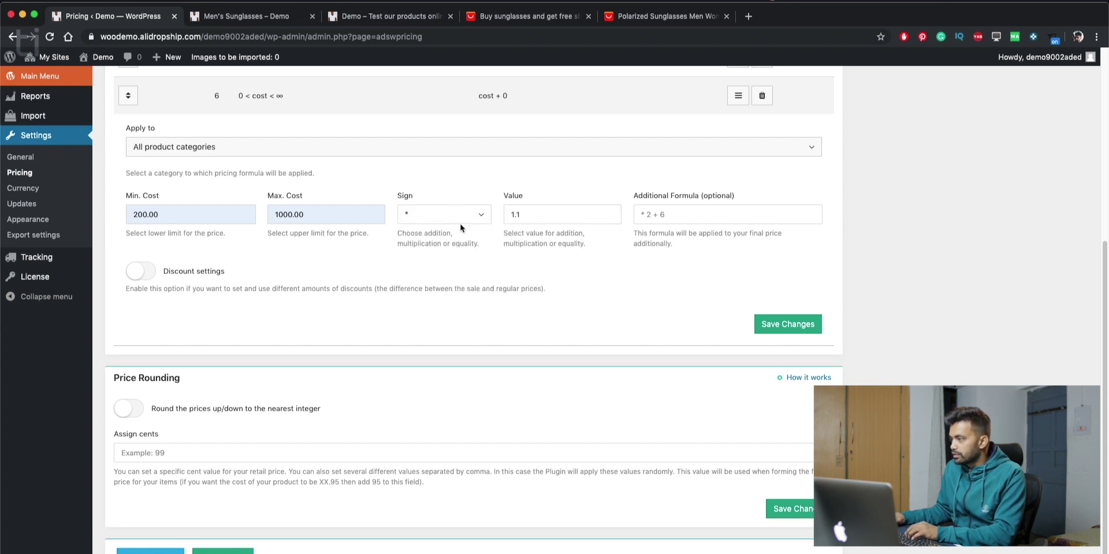
left_click(460, 221)
left_click(437, 260)
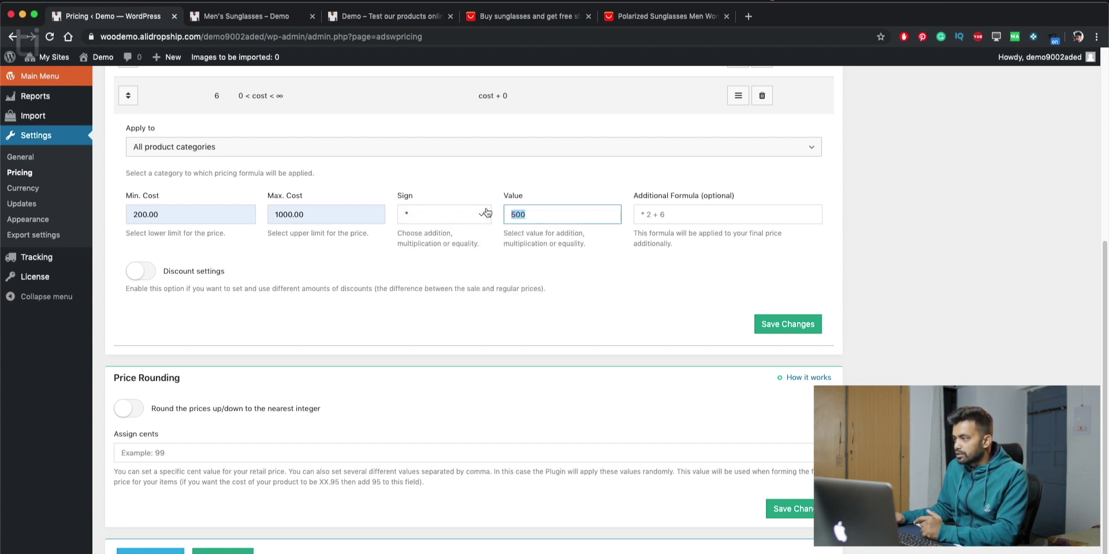
type("1.1")
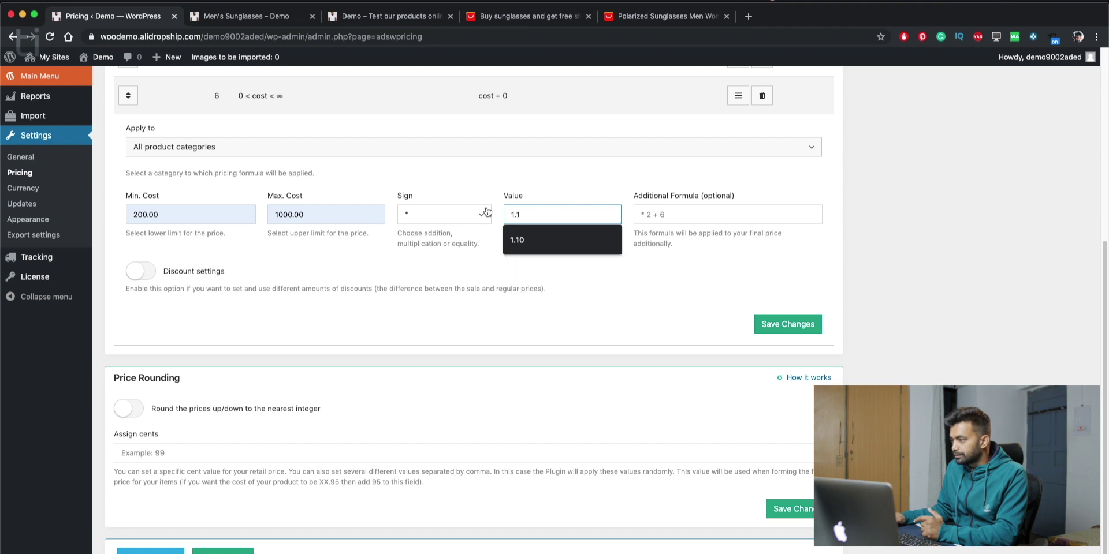
Step: Set the new formula's value to 1.10 and save the formula
left_click(532, 239)
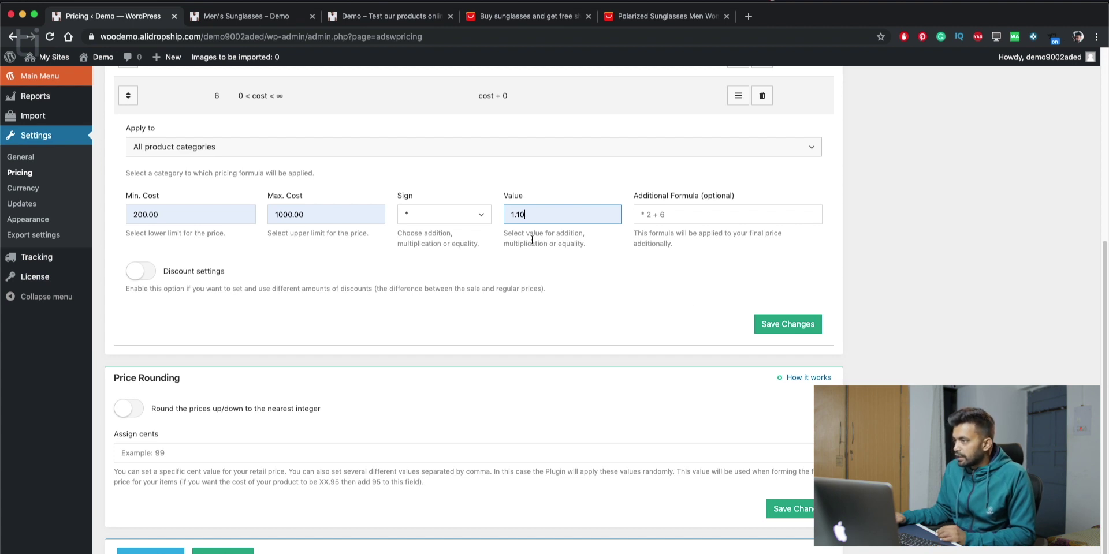
left_click(792, 316)
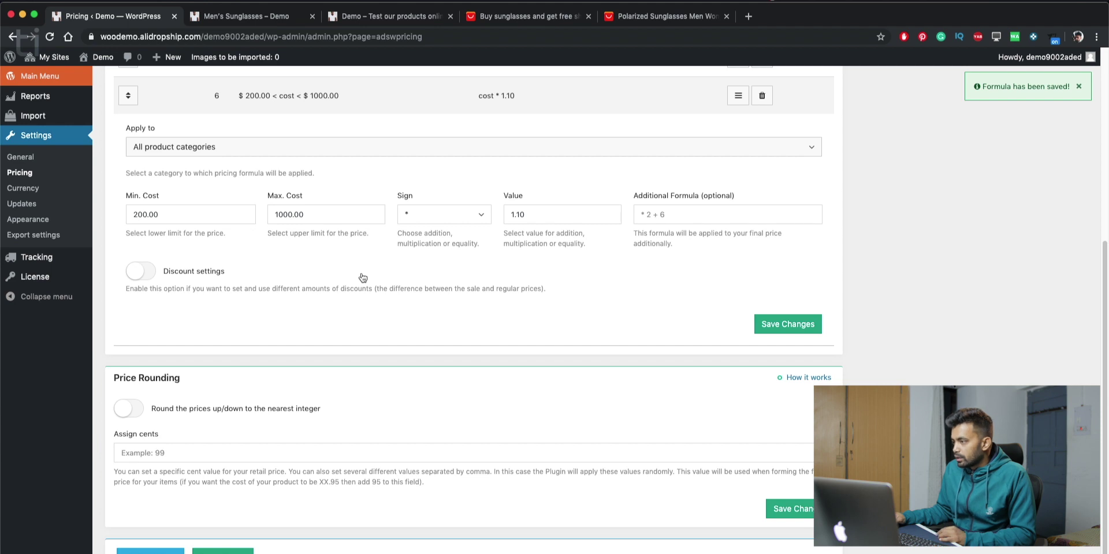
Step: Set the maximum cost of the fifth pricing formula to 199.99, keeping its minimum cost, and save it
scroll(362, 278, "up", 5)
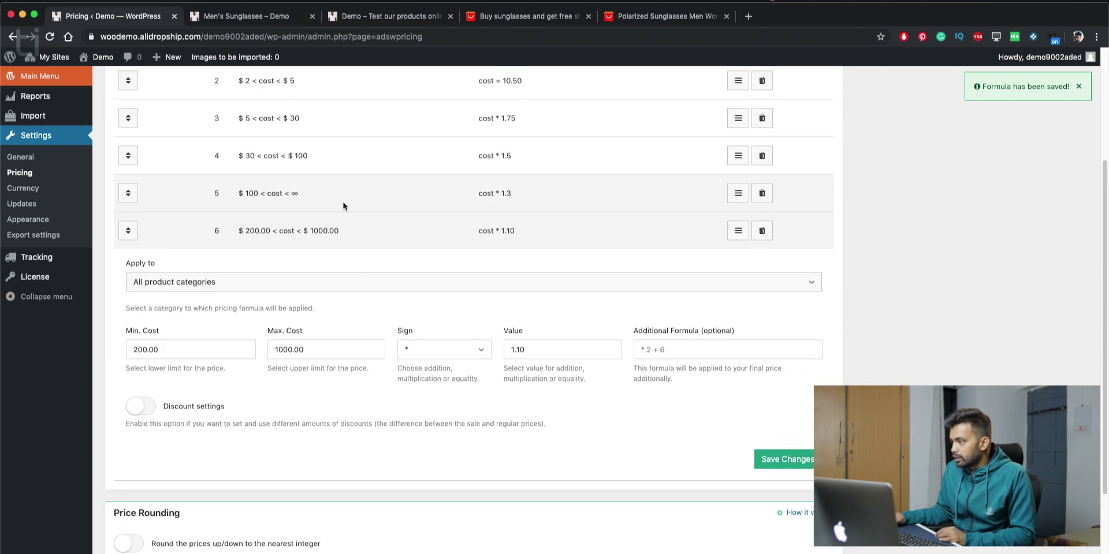
left_click(738, 194)
left_click(208, 215)
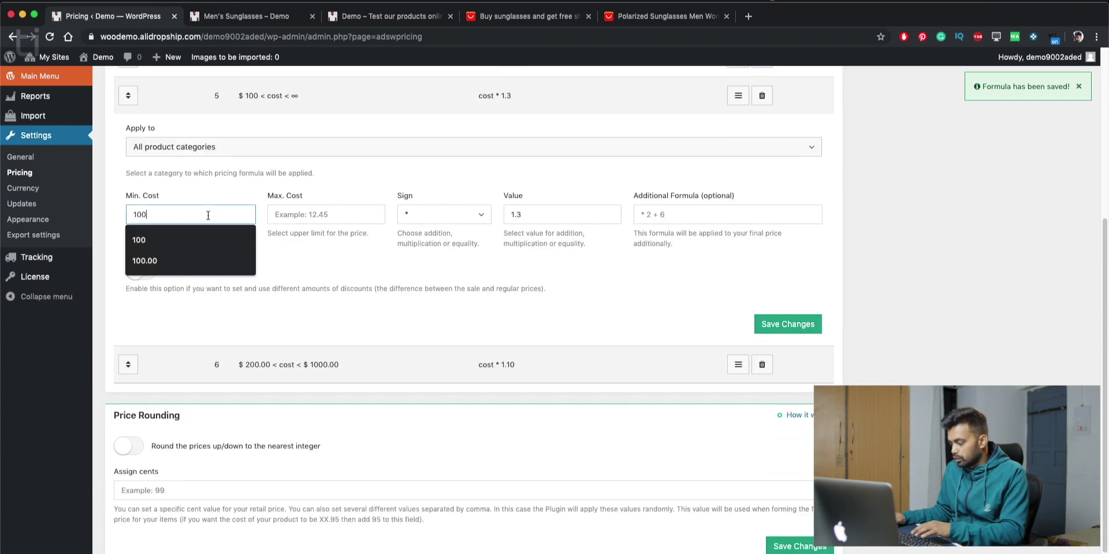
left_click(326, 221)
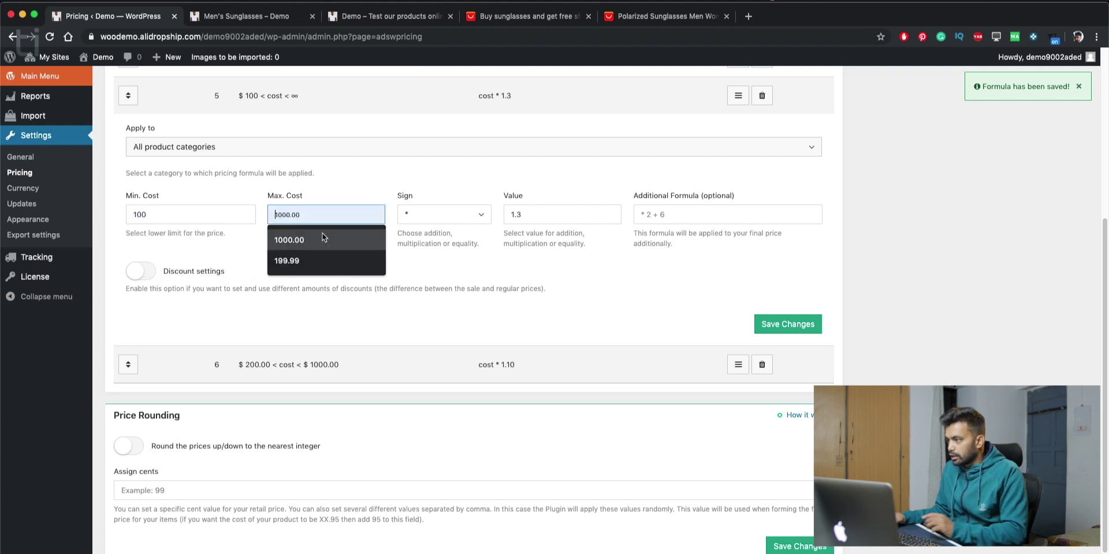
left_click(310, 261)
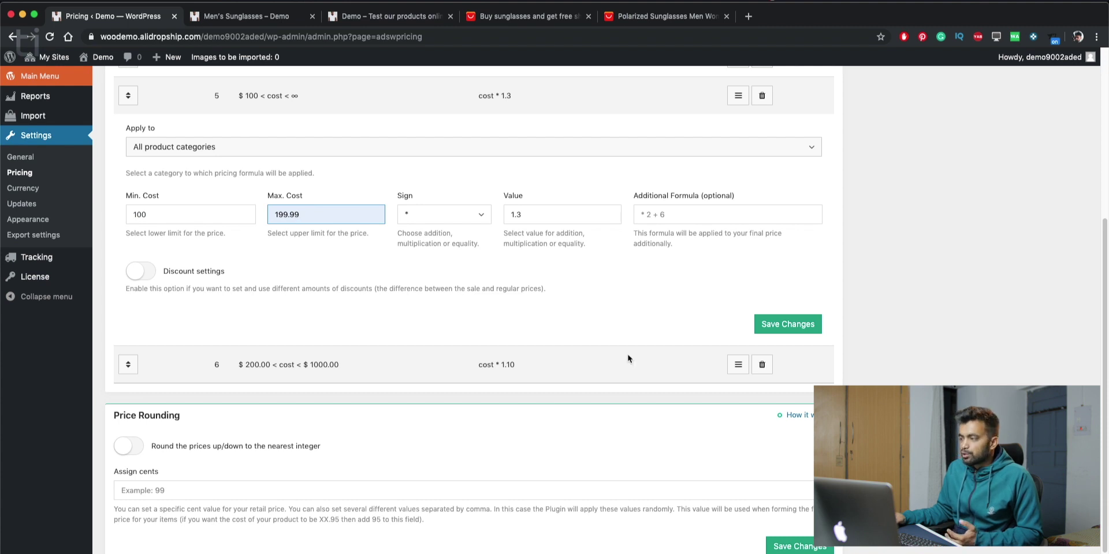
left_click(786, 324)
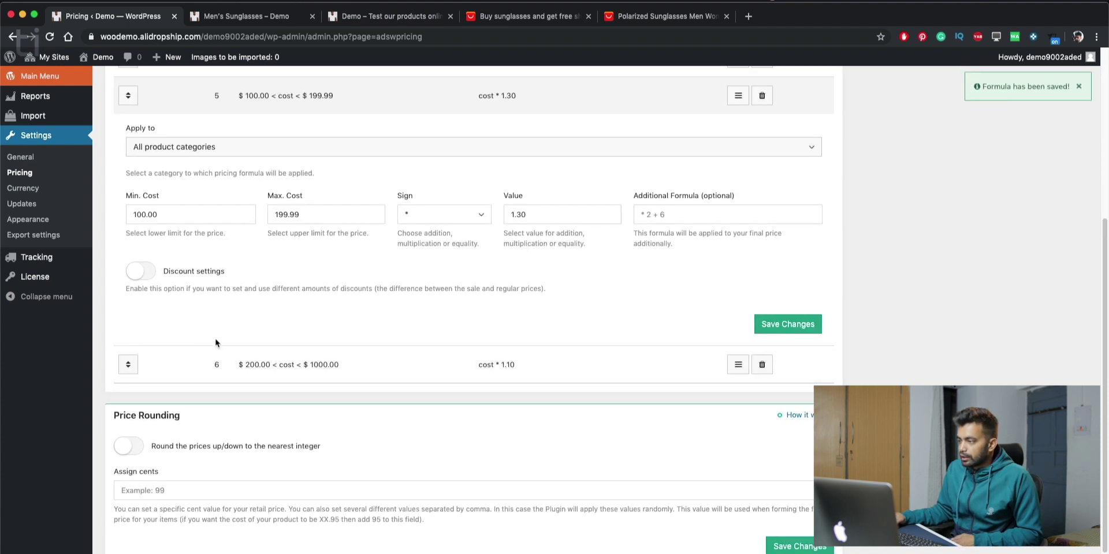
Step: Try the Price Rounding option that rounds prices to the nearest integer, then switch it back off
scroll(110, 415, "down", 2)
left_click(149, 447)
scroll(153, 442, "down", 2)
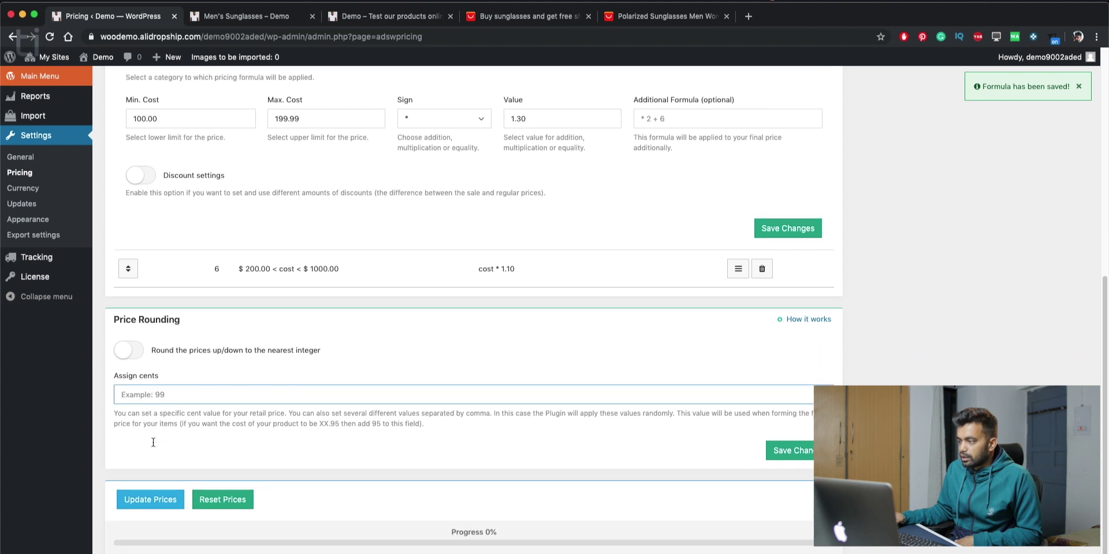
left_click(130, 350)
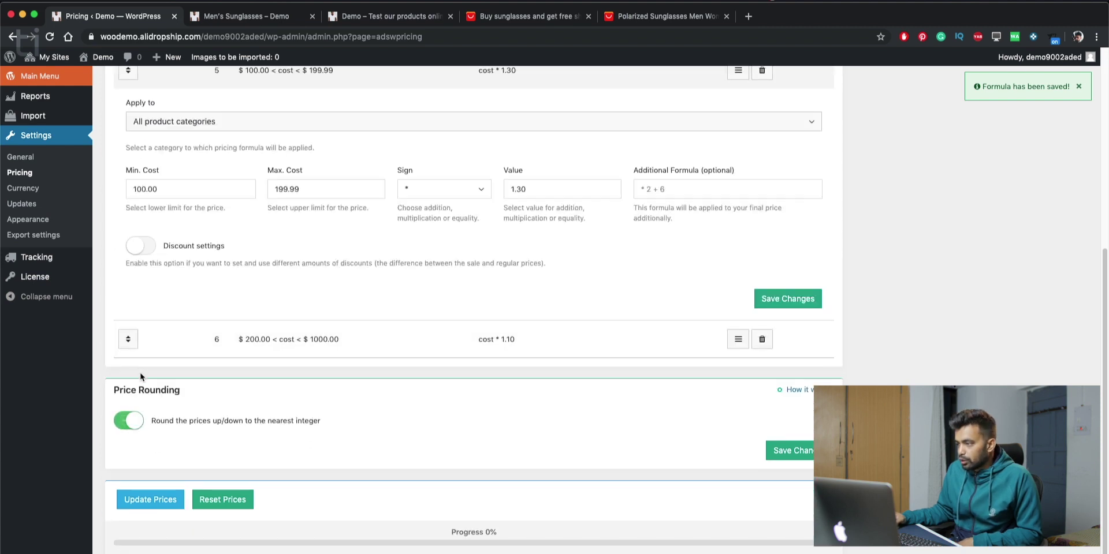
left_click(128, 420)
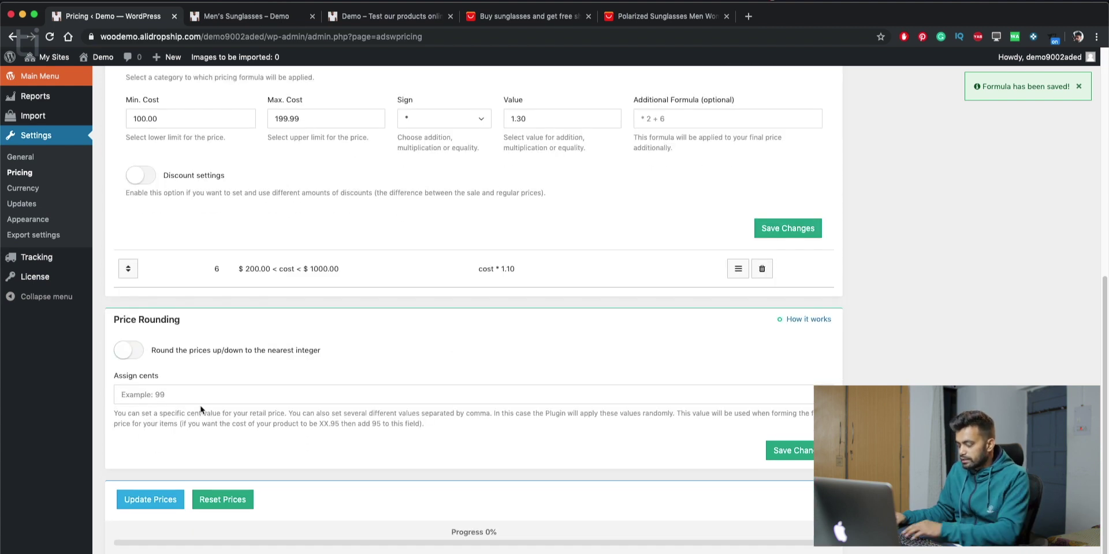
Step: Try 99 and then 95 as the assigned cents value for price rounding, without saving
left_click(138, 394)
type("99")
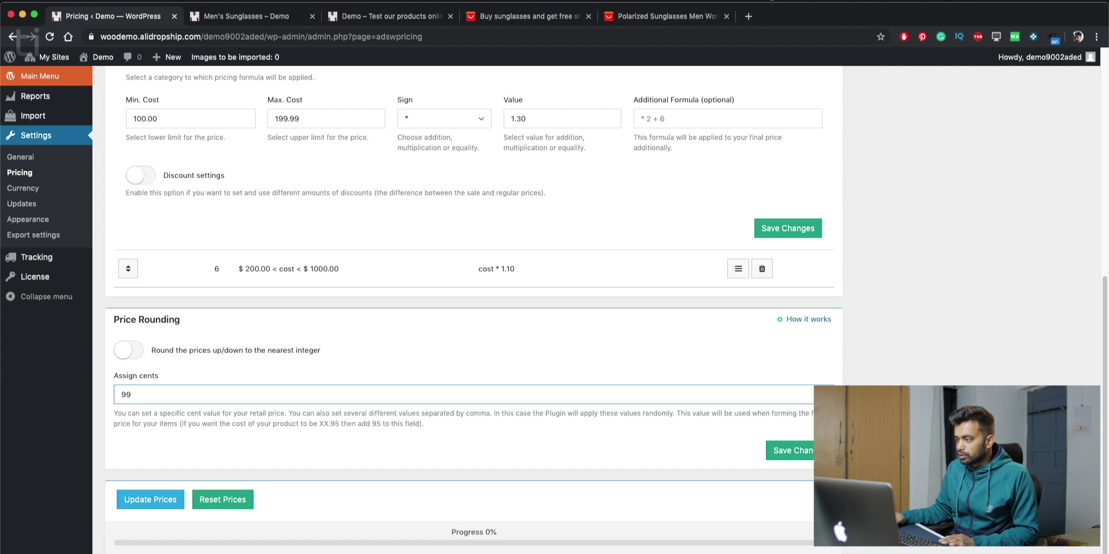
key("BackSpace")
type("5")
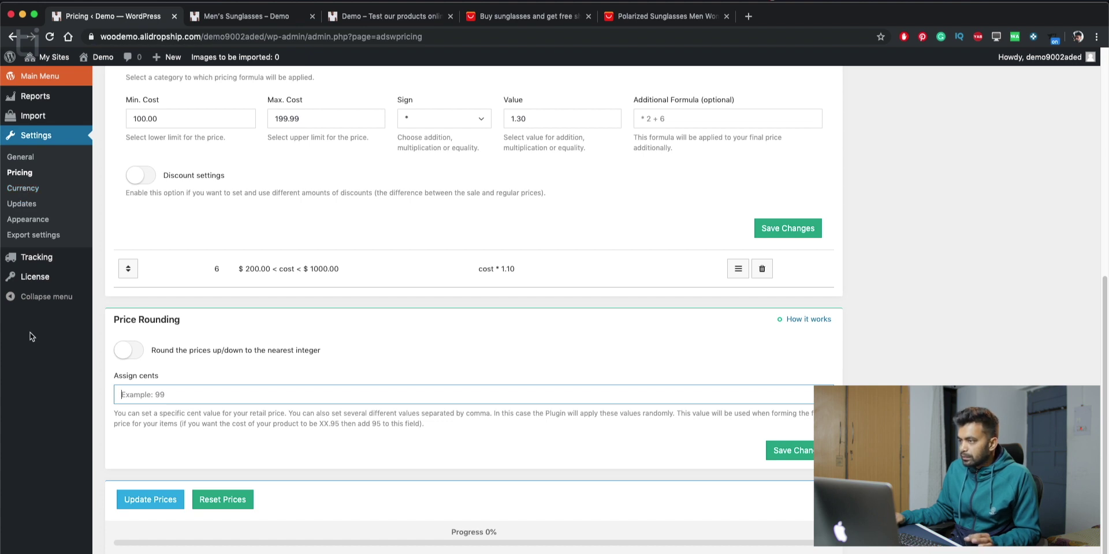
Step: Enable the built-in currency switcher in the Currency settings and add Indian rupee as an additional currency
left_click(23, 187)
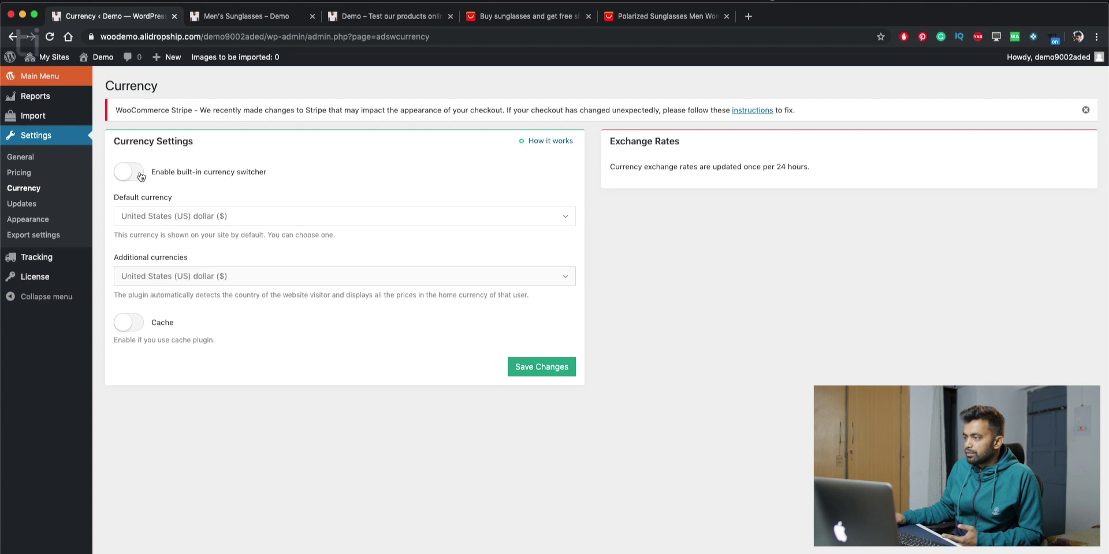
left_click(139, 176)
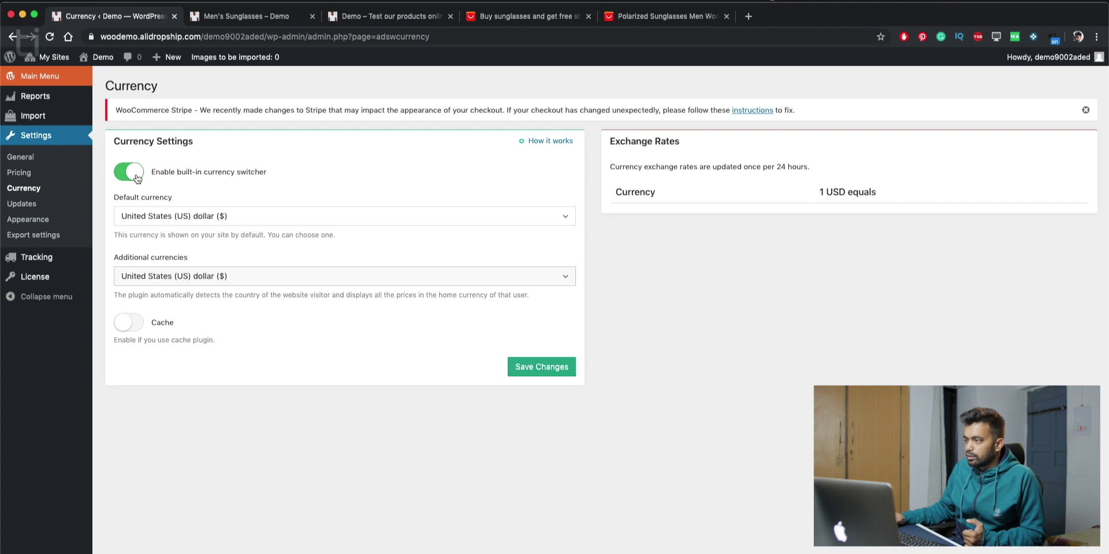
left_click(191, 275)
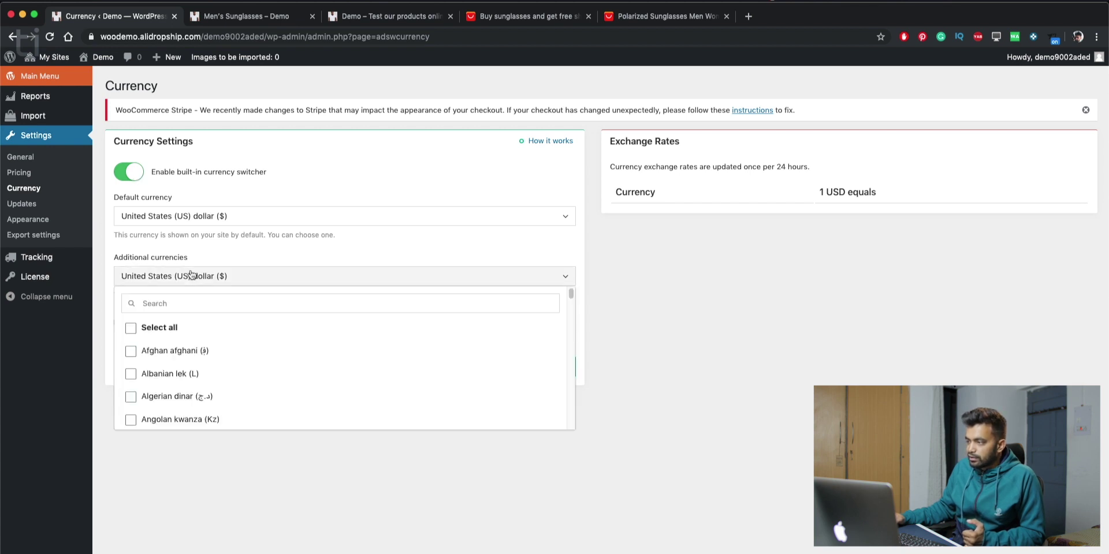
left_click(187, 303)
type("in")
key("BackSpace")
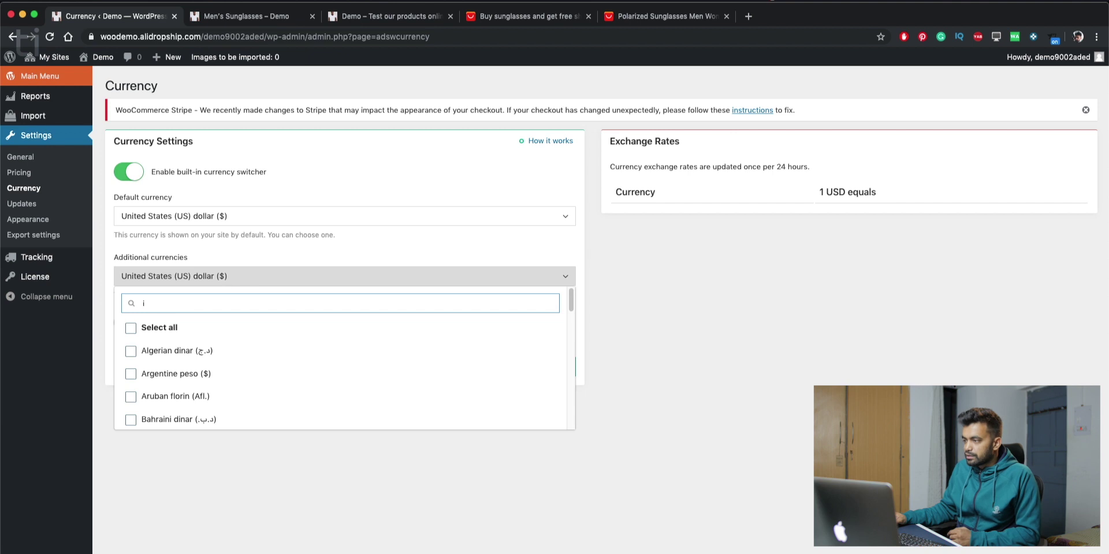
type("ndia")
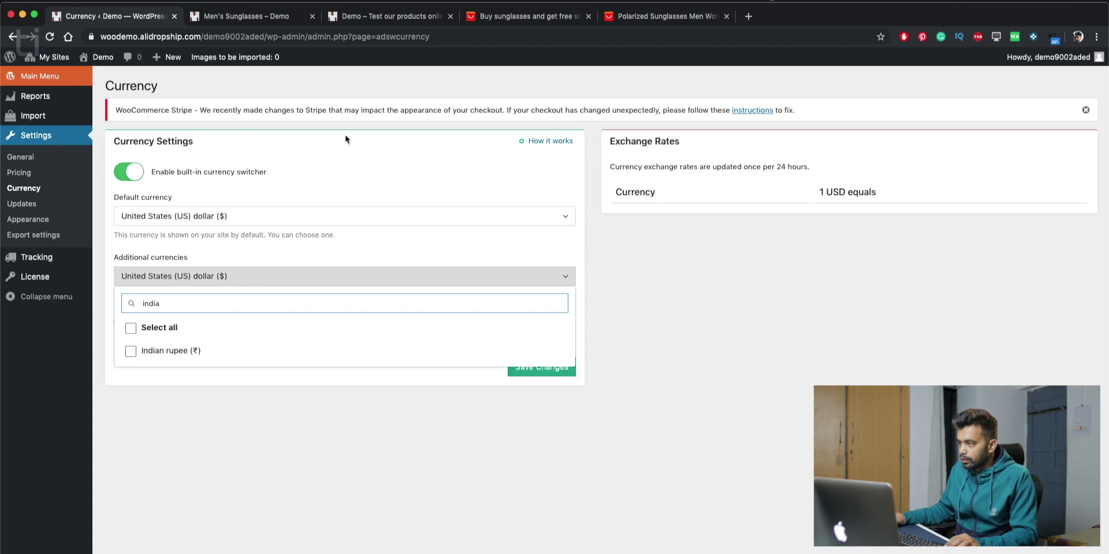
left_click(156, 351)
Step: Add Euro as an additional currency and save the currency settings
left_click_drag(168, 304, 122, 302)
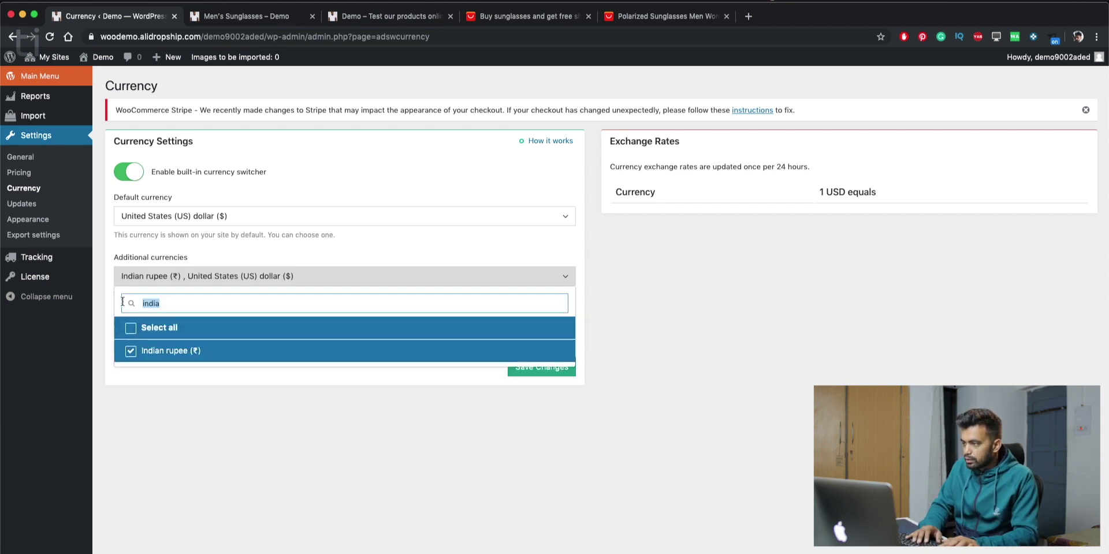
type("euro")
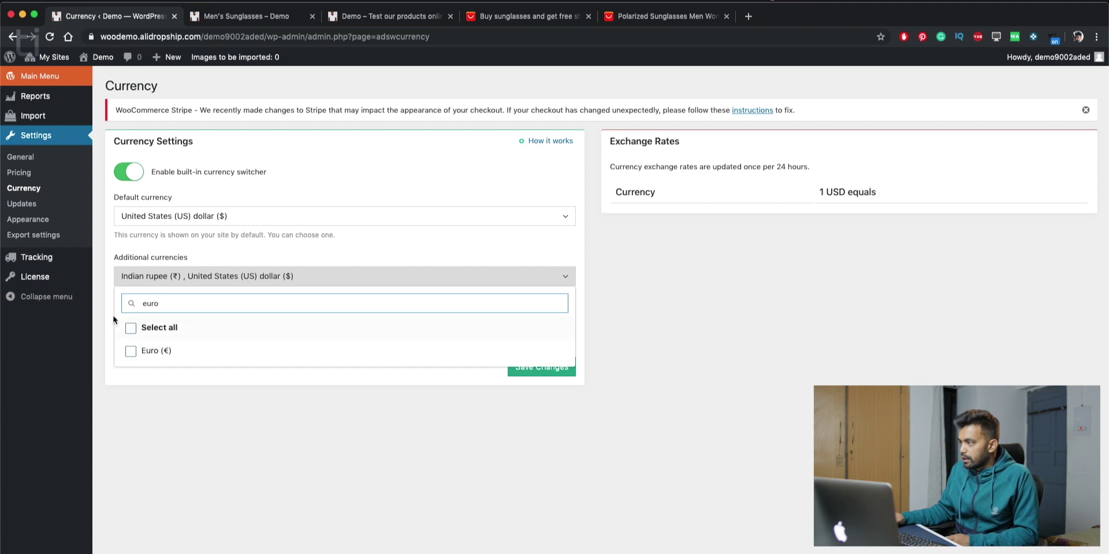
left_click(131, 351)
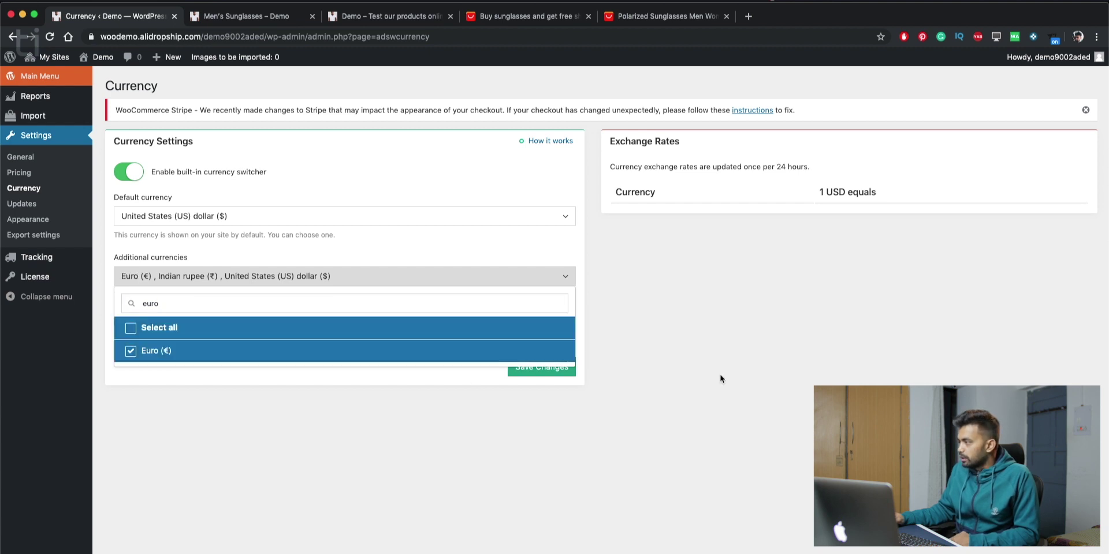
left_click(720, 378)
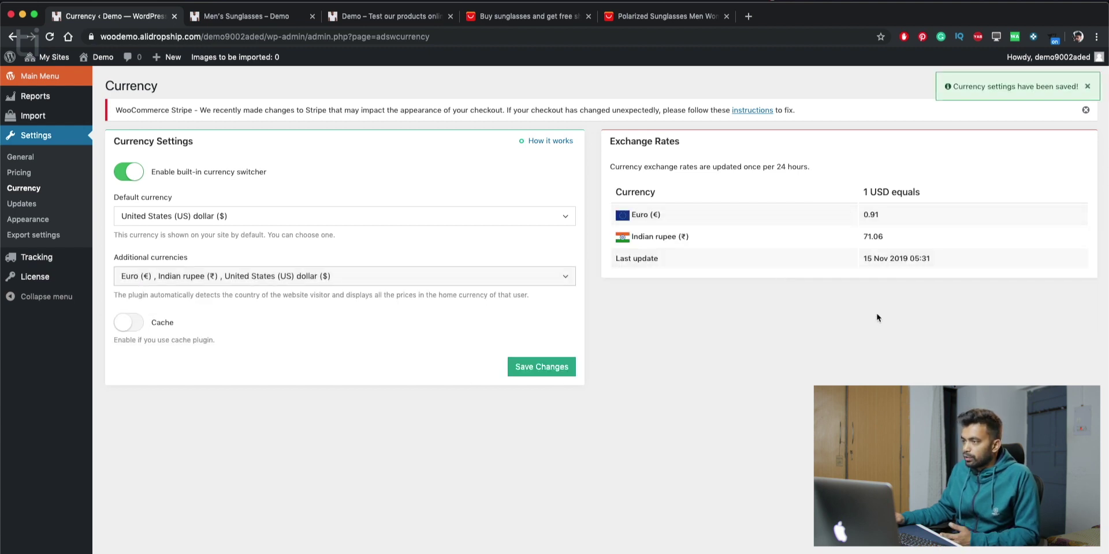
Step: Open the Updates settings and review the category scope and the options for products that disappear or run out of stock
left_click(21, 204)
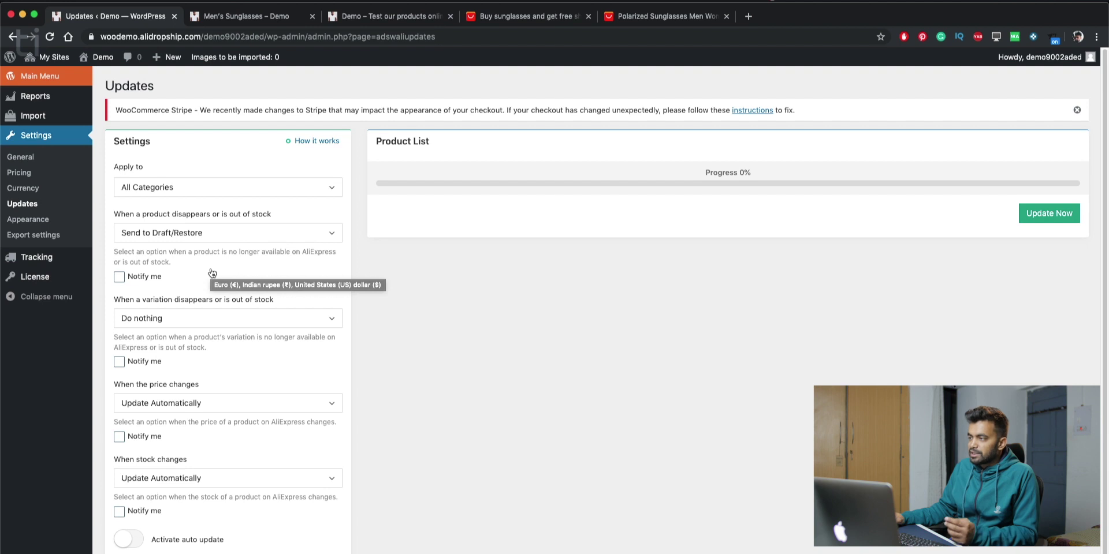
left_click(205, 189)
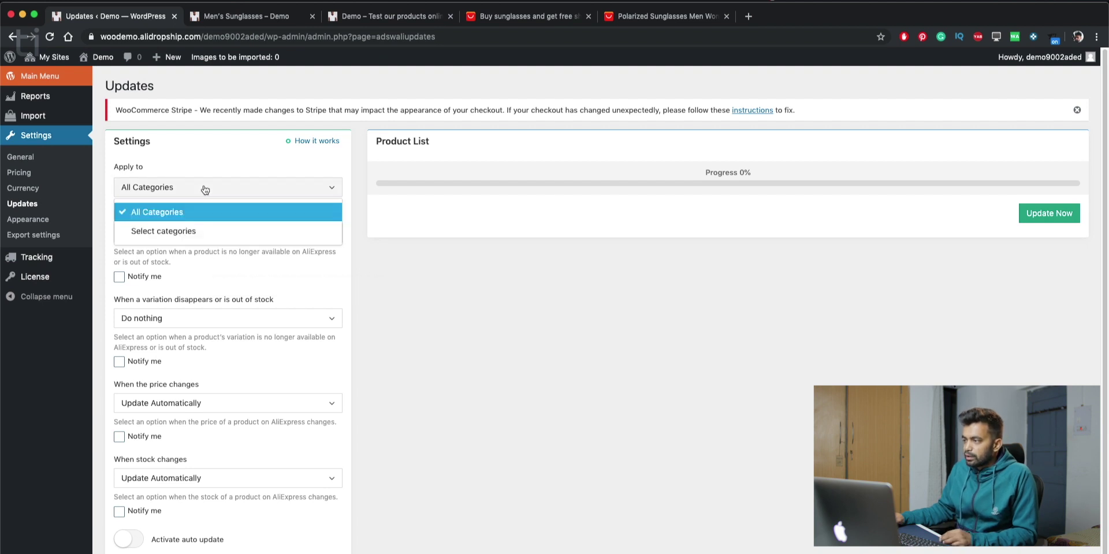
left_click(205, 170)
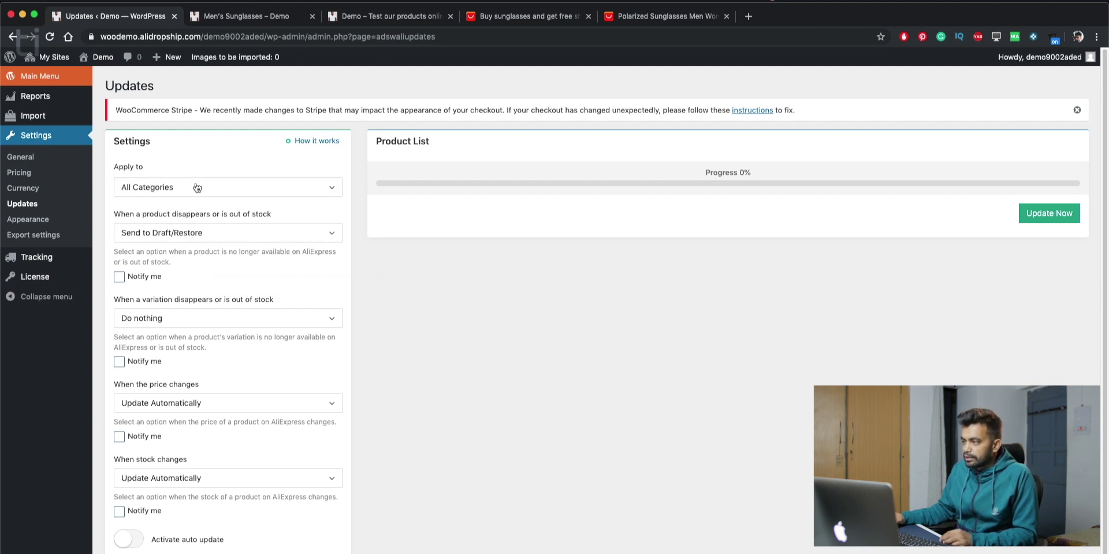
left_click(194, 232)
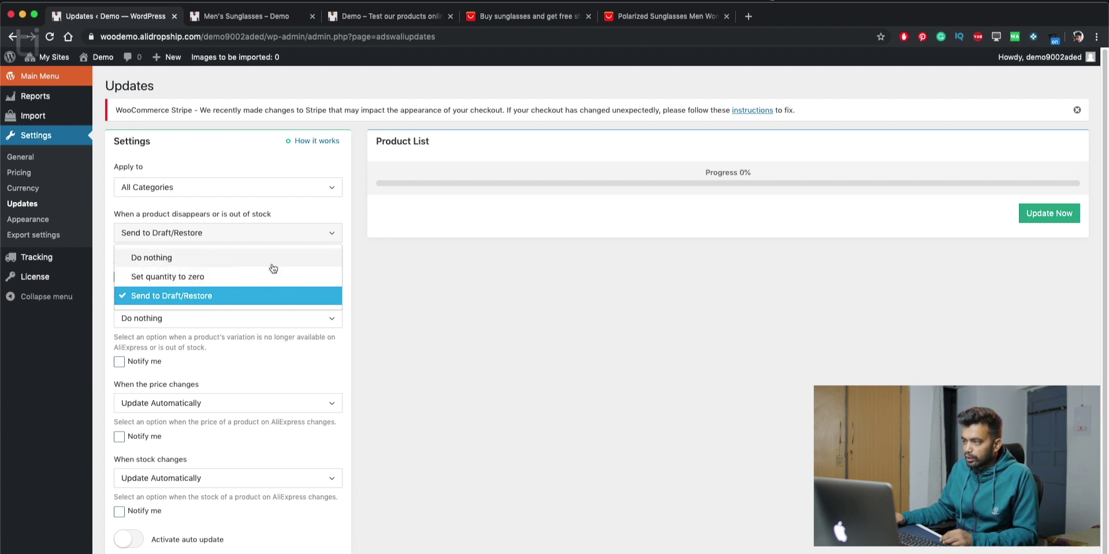
left_click(357, 280)
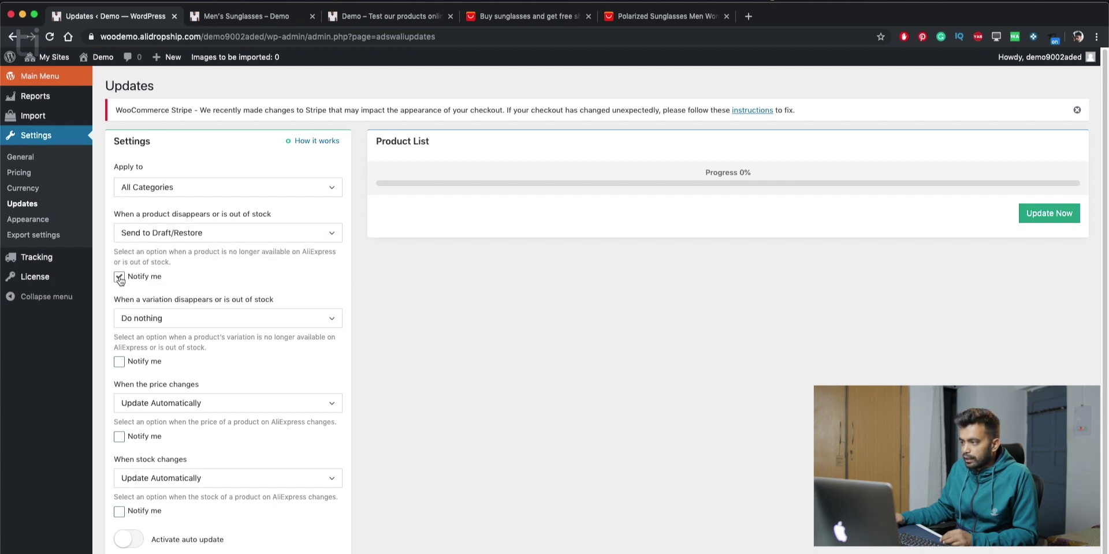
left_click(158, 239)
left_click(160, 238)
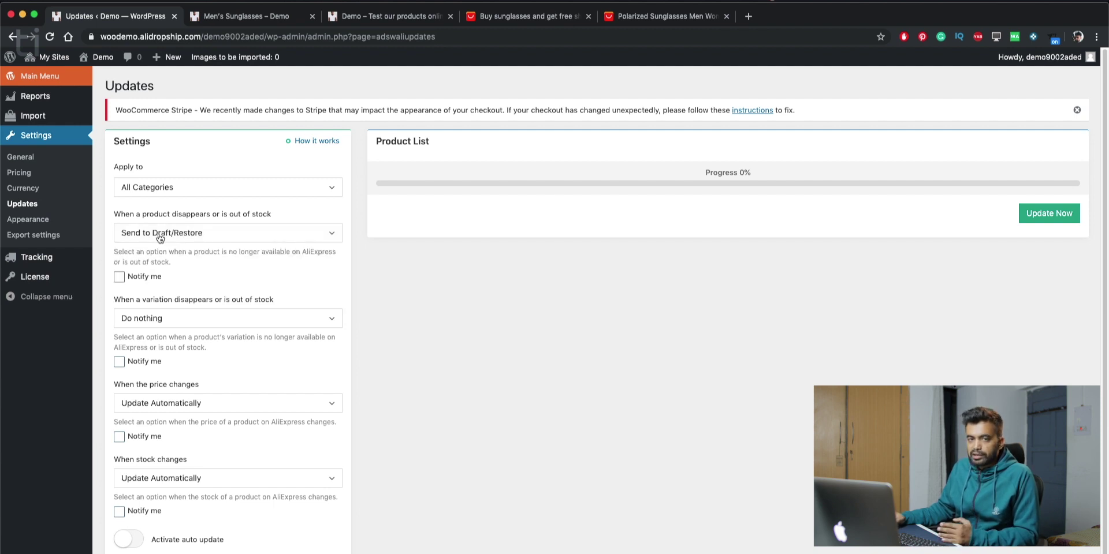
left_click(160, 238)
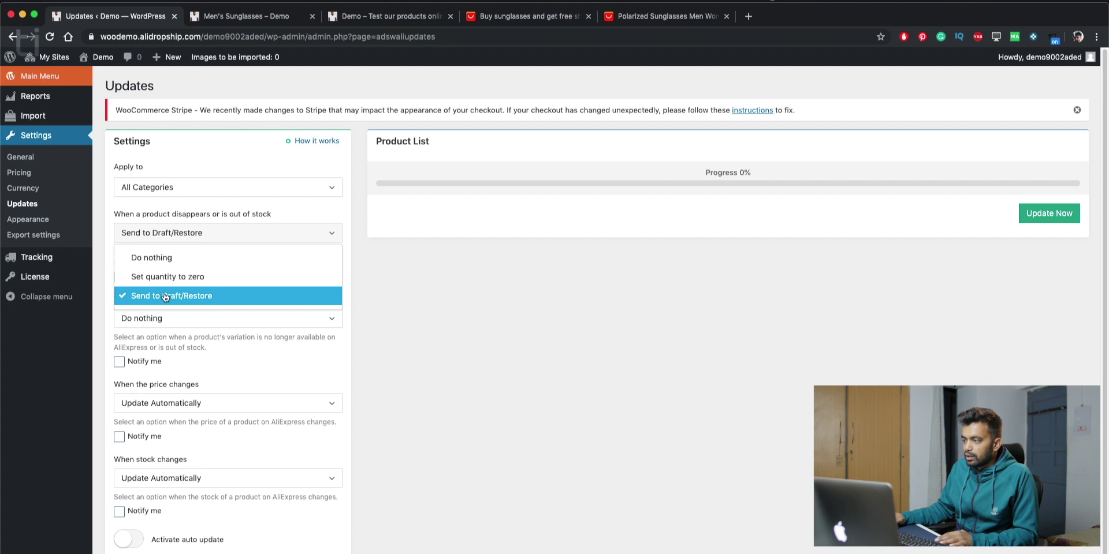
left_click(417, 267)
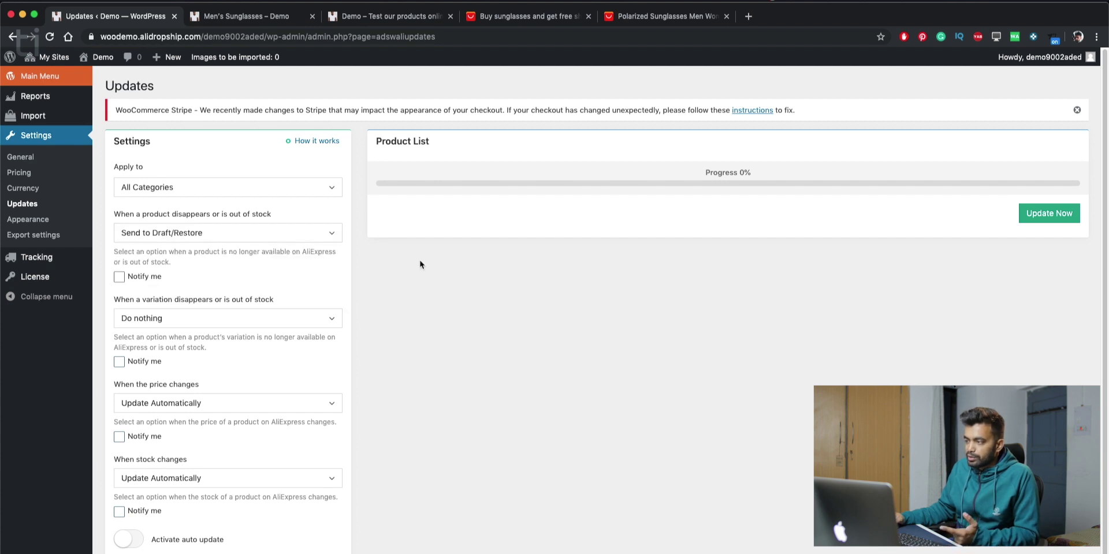
Step: Review the update options for when a product's price changes, keeping Update Automatically
scroll(417, 268, "down", 1)
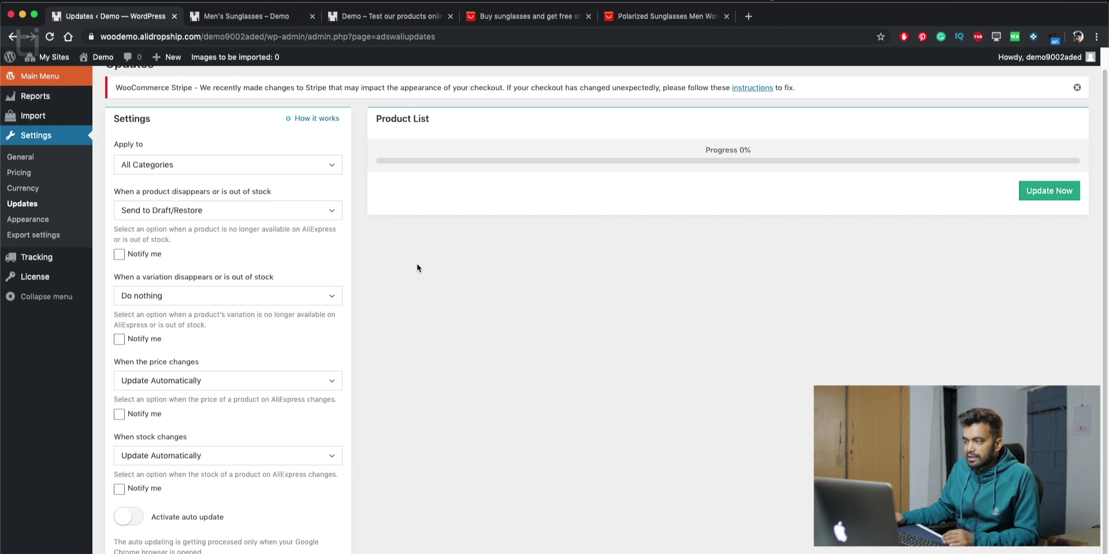
scroll(416, 267, "down", 1)
left_click(190, 375)
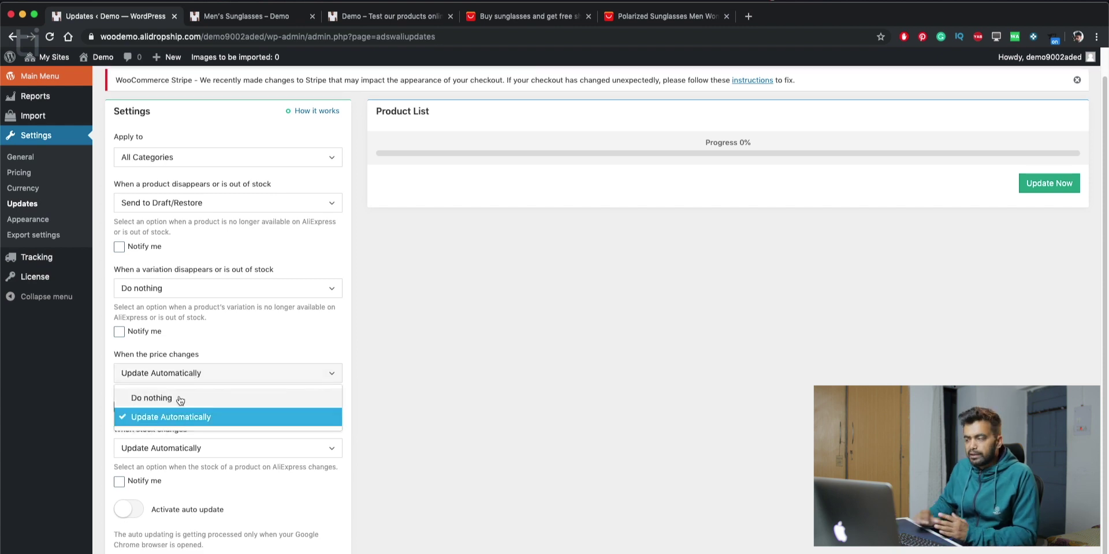
left_click(337, 374)
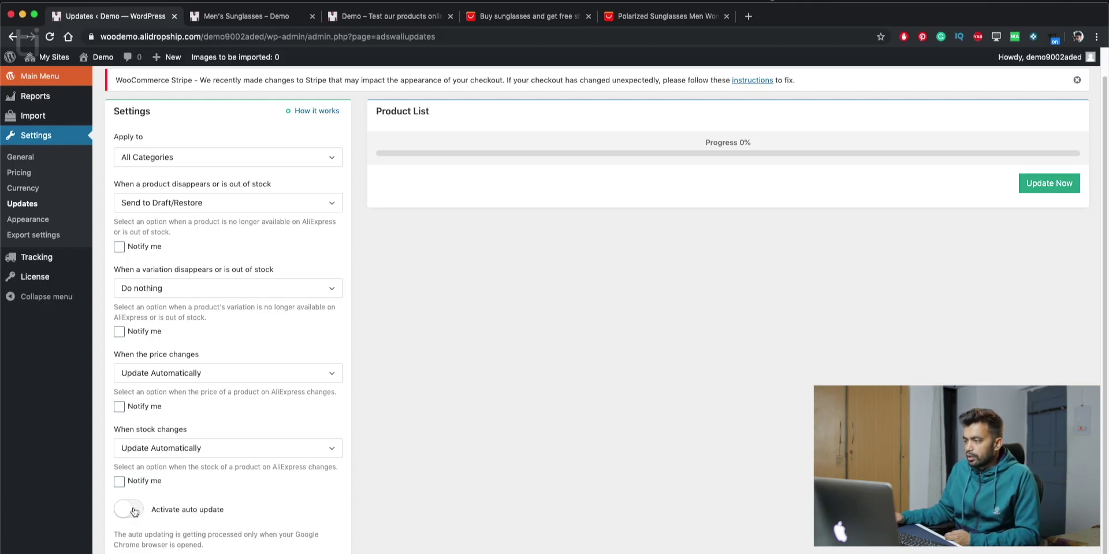
Step: Activate auto update with the Once daily interval and save the update settings
left_click(134, 511)
scroll(135, 508, "down", 1)
left_click(149, 515)
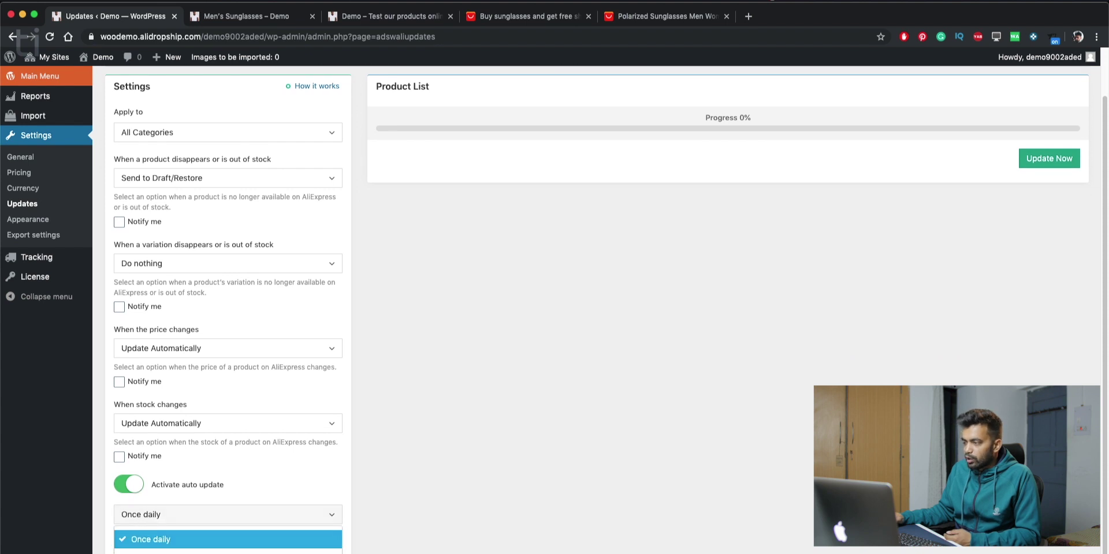
left_click(368, 523)
scroll(300, 532, "down", 2)
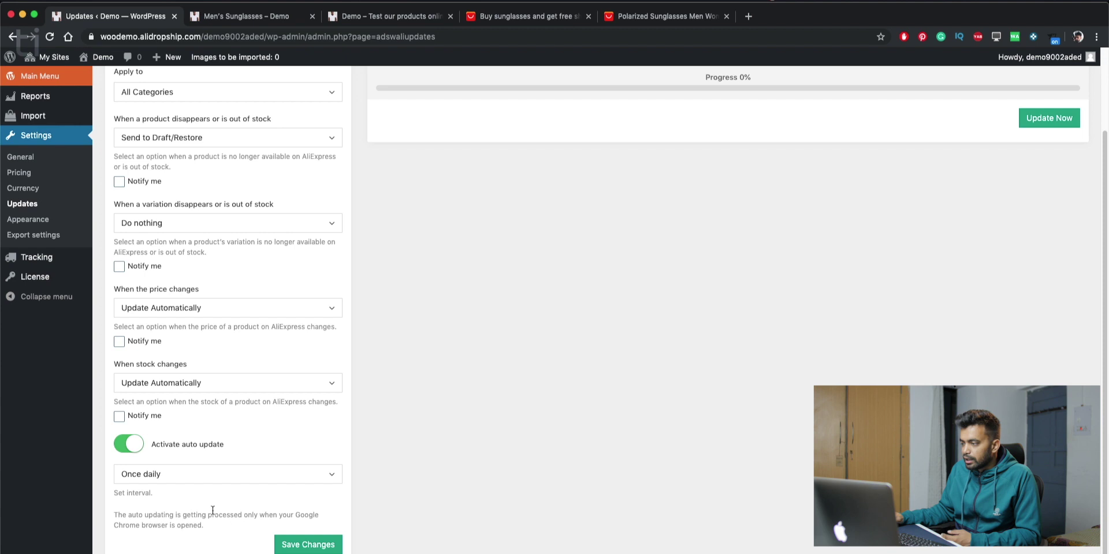
left_click(303, 544)
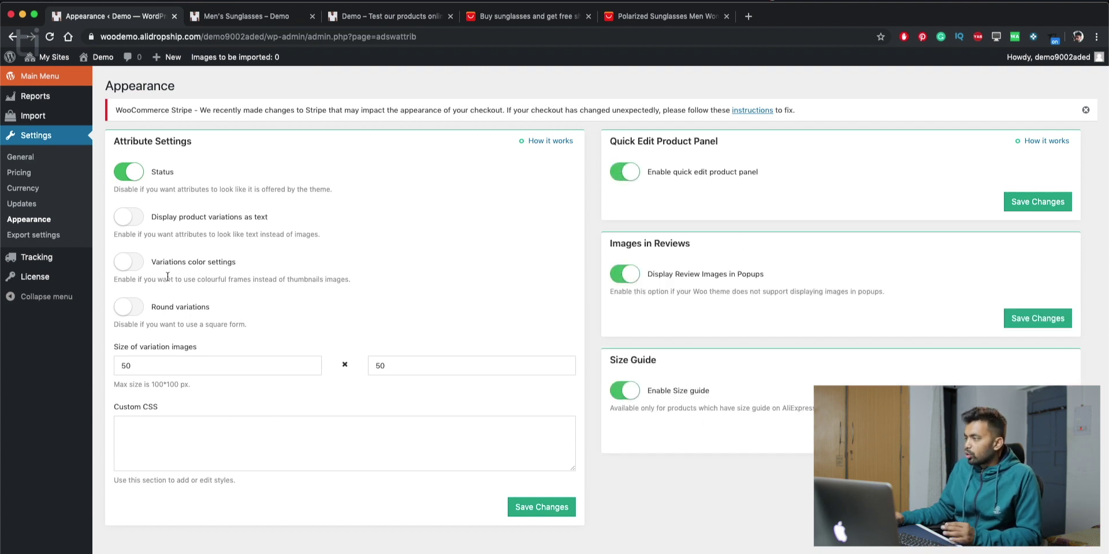
Step: Look over the Export settings, Tracking and License pages, ending in the empty license key field
left_click(50, 237)
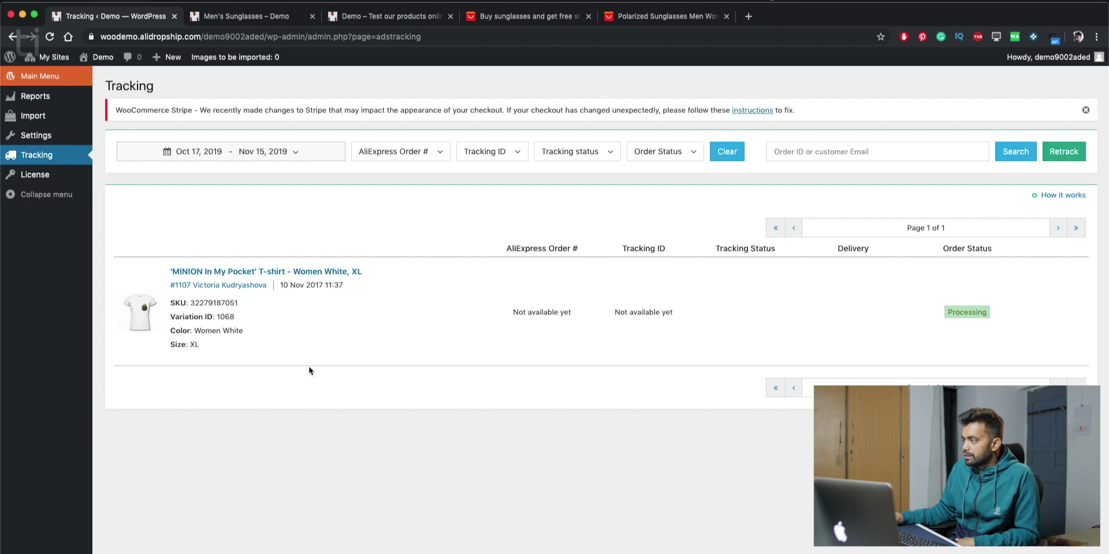
left_click(48, 175)
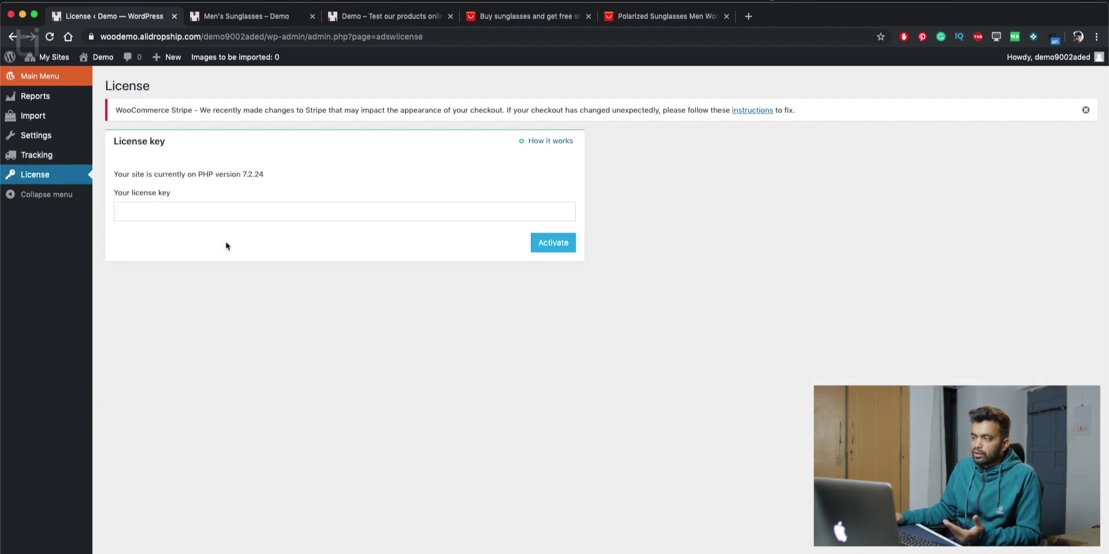
left_click(233, 213)
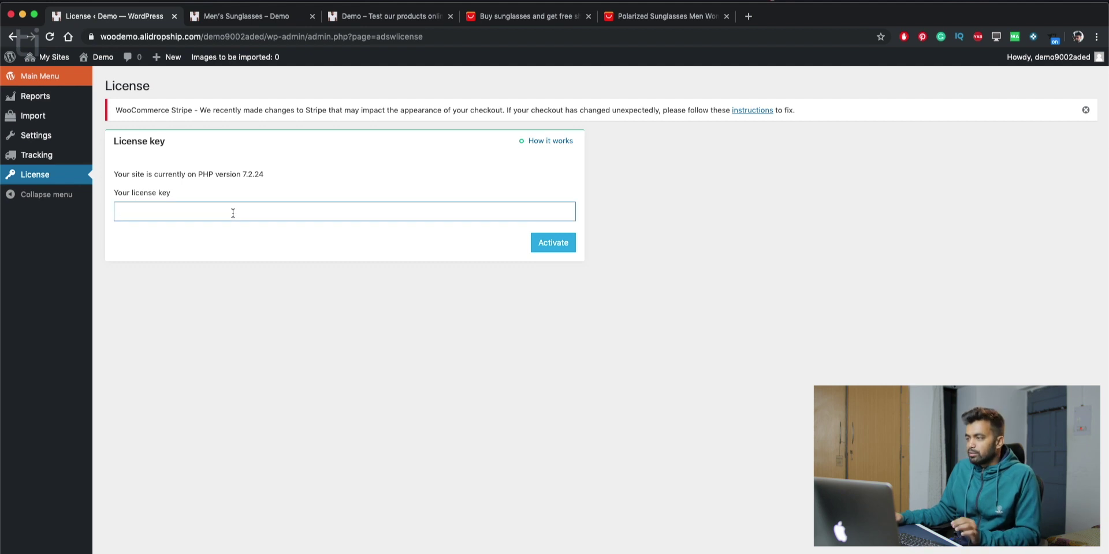